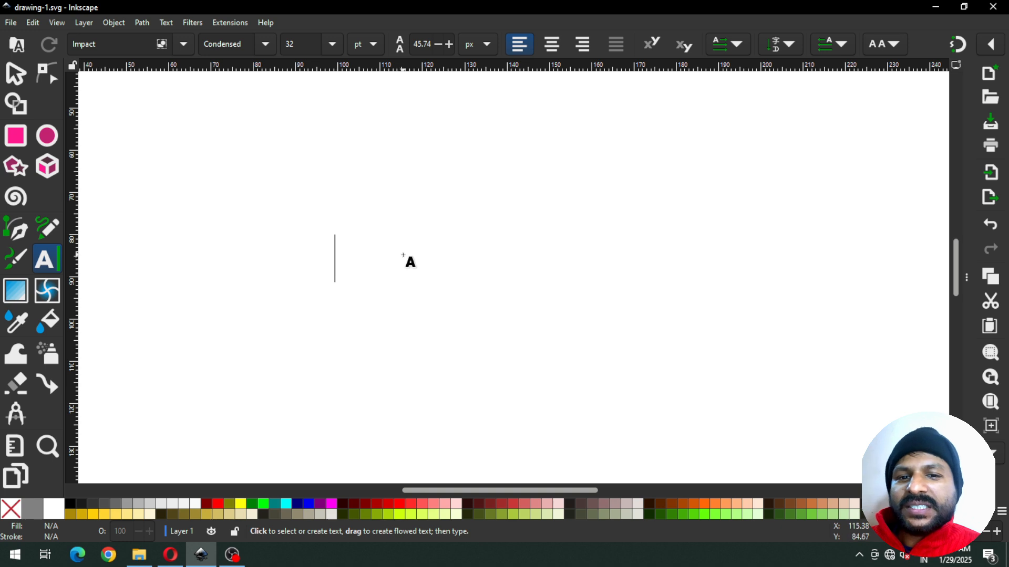
- Create the text MIKE, enlarge it to about 50 mm wide and move it higher on the canvas
{"action": "type", "text": "MIKE"}
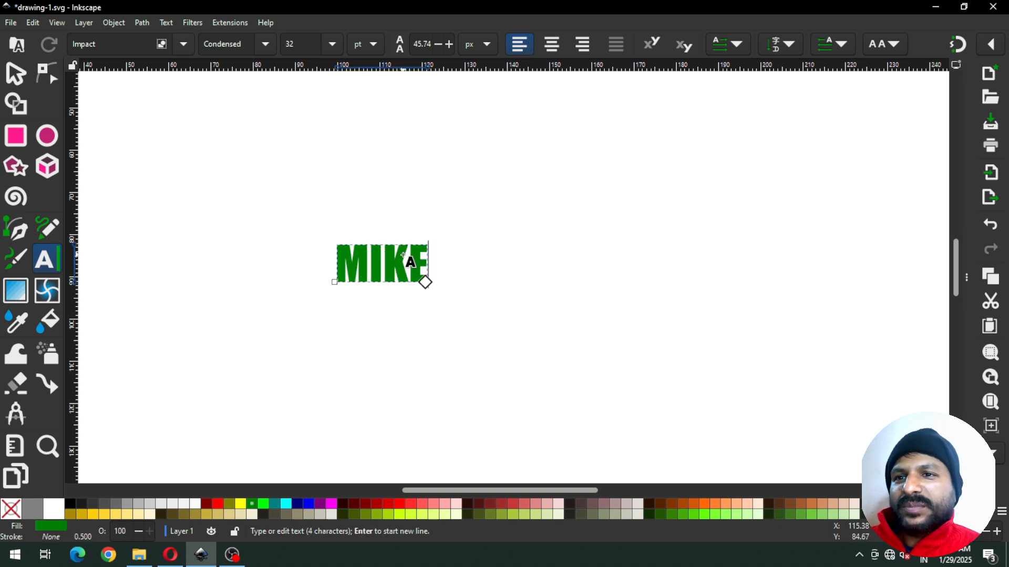
{"action": "left_click", "coordinate": [15, 73]}
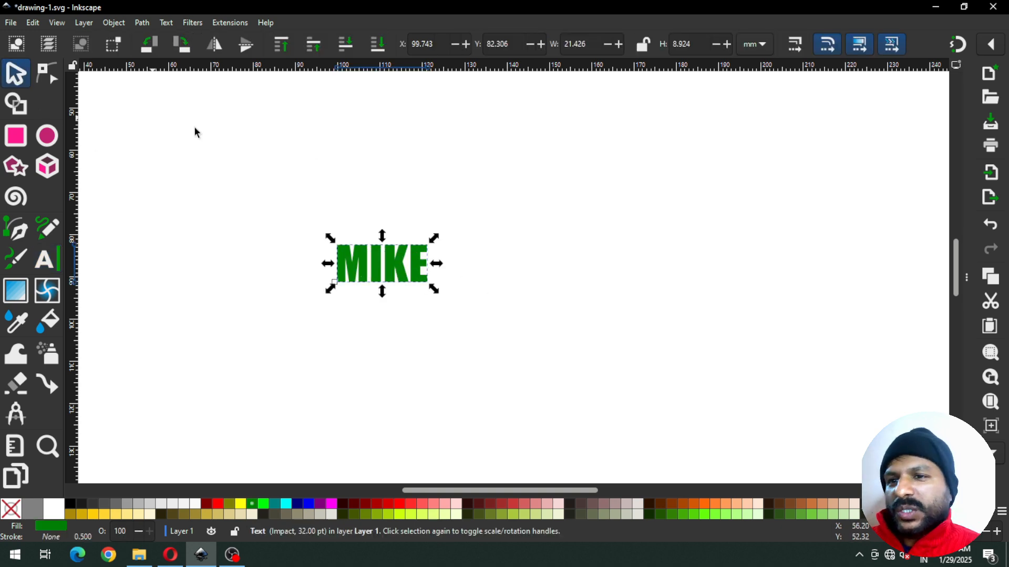
{"action": "left_click_drag", "start_coordinate": [434, 288], "coordinate": [499, 339]}
{"action": "left_click_drag", "start_coordinate": [394, 273], "coordinate": [424, 196]}
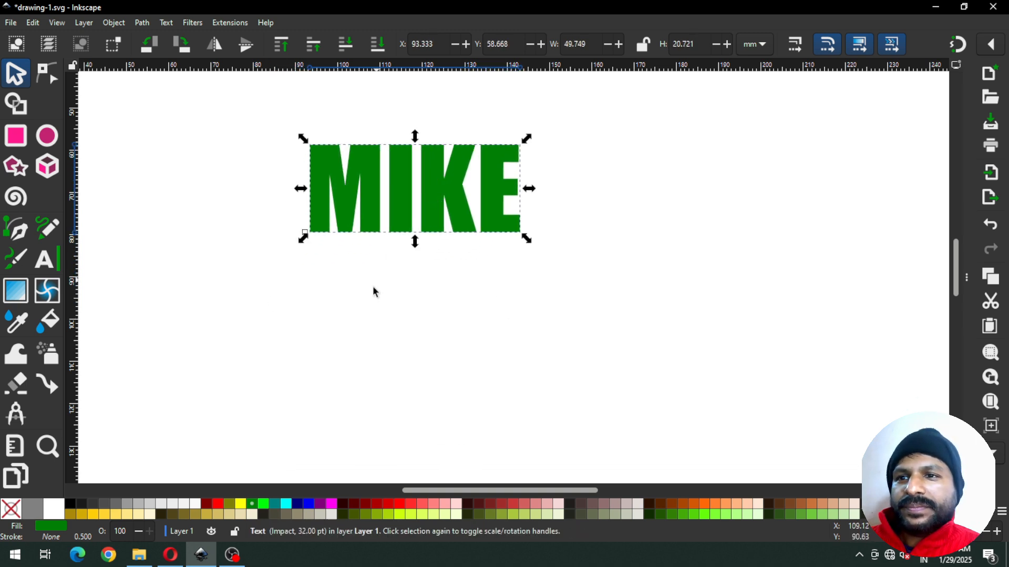
{"action": "left_click", "coordinate": [190, 206]}
- Draw a rounded rectangle about 53 mm by 34 mm below the text, with a vertical corner radius of about 10 mm
{"action": "left_click", "coordinate": [16, 136]}
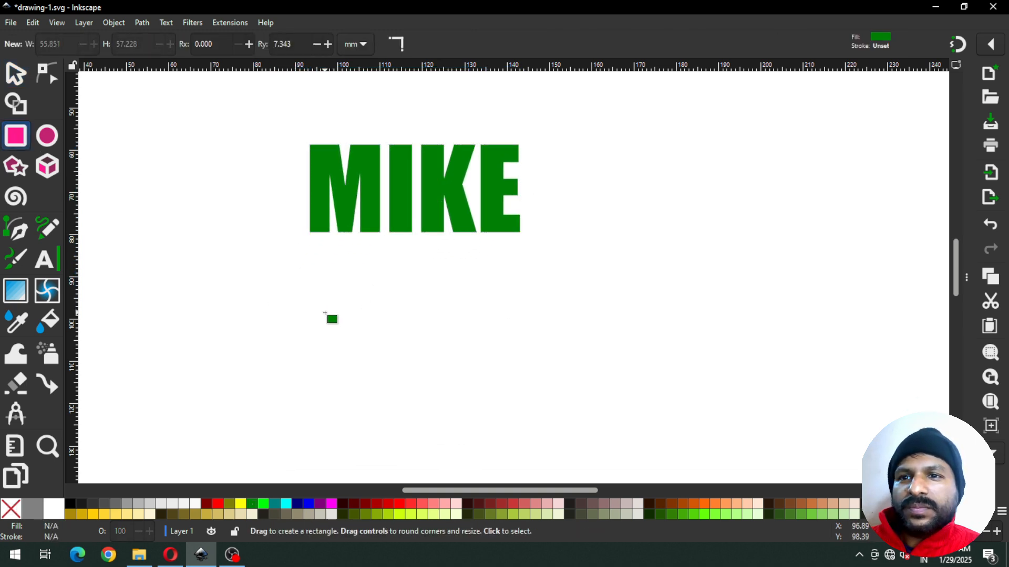
{"action": "left_click_drag", "start_coordinate": [301, 279], "coordinate": [524, 424]}
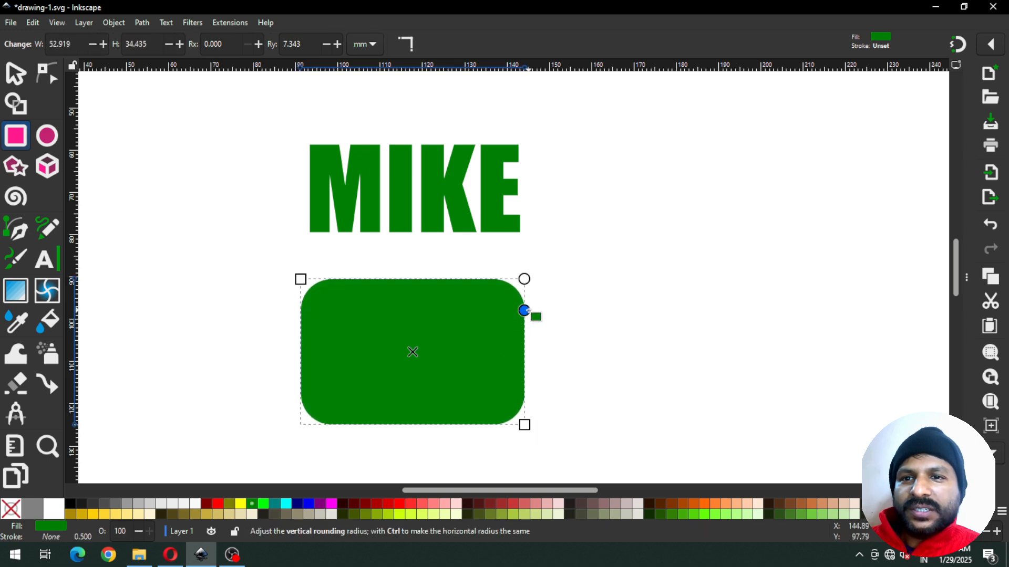
{"action": "mouse_move", "coordinate": [526, 309]}
{"action": "left_mouse_down"}
{"action": "mouse_move", "coordinate": [531, 266]}
{"action": "mouse_move", "coordinate": [530, 322]}
{"action": "left_mouse_up"}
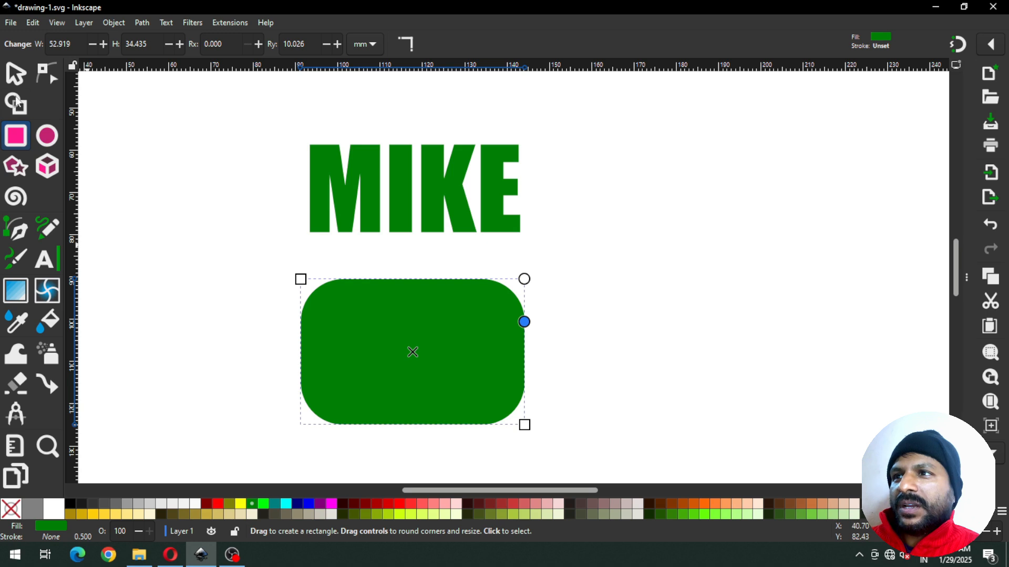
- Convert the rounded rectangle to a path and shift its right-end nodes outward and up to make a slanted shape about 81 mm wide
{"action": "left_click", "coordinate": [16, 73]}
{"action": "left_click", "coordinate": [141, 23]}
{"action": "left_click", "coordinate": [168, 39]}
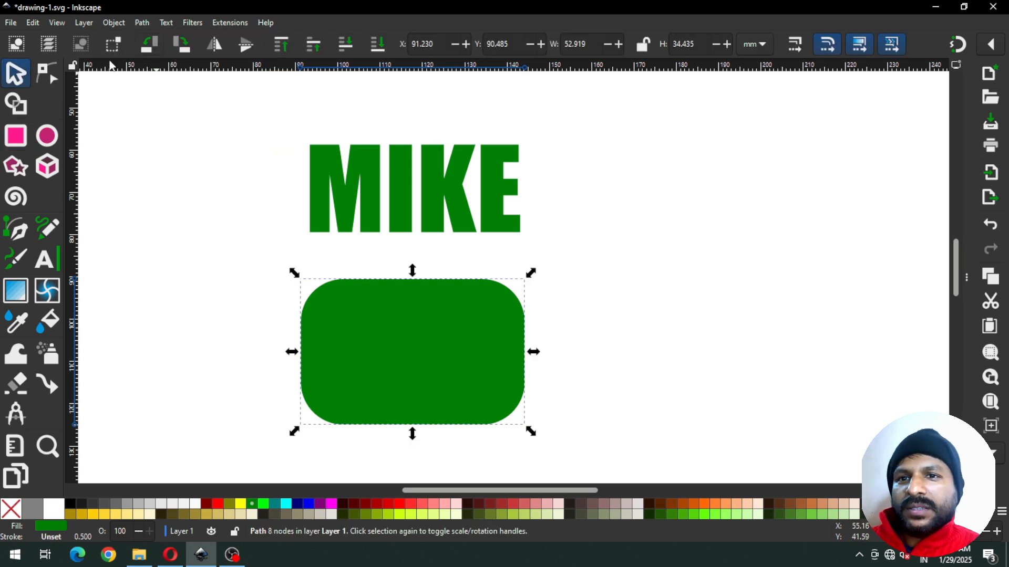
{"action": "key", "text": "n"}
{"action": "left_click_drag", "start_coordinate": [572, 266], "coordinate": [604, 350]}
{"action": "left_click_drag", "start_coordinate": [243, 256], "coordinate": [362, 330]}
{"action": "left_click_drag", "start_coordinate": [348, 284], "coordinate": [362, 279]}
{"action": "key", "text": "Escape"}
{"action": "key", "text": "Escape"}
{"action": "key", "text": "s"}
- Duplicate the slanted shape, fill the copy dark red and offset it upward and slightly right of the green original
{"action": "right_click", "coordinate": [369, 314]}
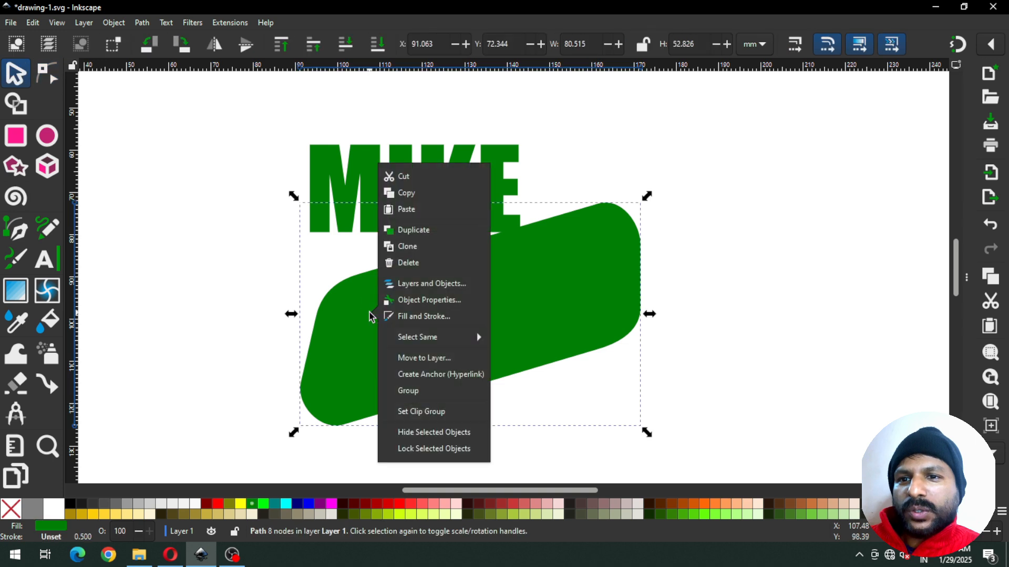
{"action": "left_click", "coordinate": [414, 230]}
{"action": "left_click", "coordinate": [211, 502]}
{"action": "left_click_drag", "start_coordinate": [350, 353], "coordinate": [360, 306]}
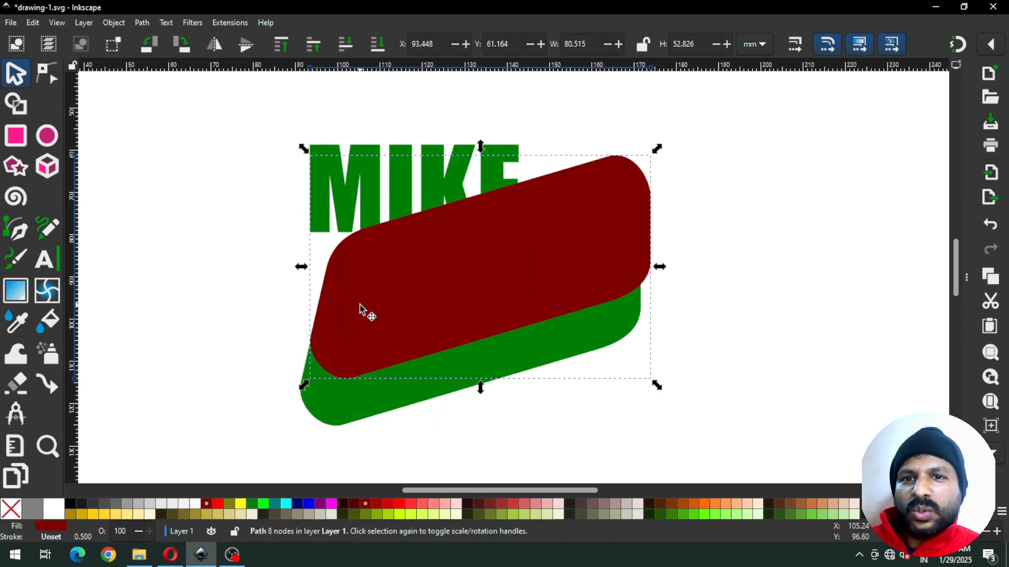
- Move the right-end nodes of the dark red copy right and down, and those of the green shape right and up
{"action": "key", "text": "n"}
{"action": "left_click_drag", "start_coordinate": [581, 108], "coordinate": [691, 329]}
{"action": "left_click_drag", "start_coordinate": [612, 305], "coordinate": [654, 338]}
{"action": "left_click", "coordinate": [488, 391]}
{"action": "left_click_drag", "start_coordinate": [704, 391], "coordinate": [586, 187]}
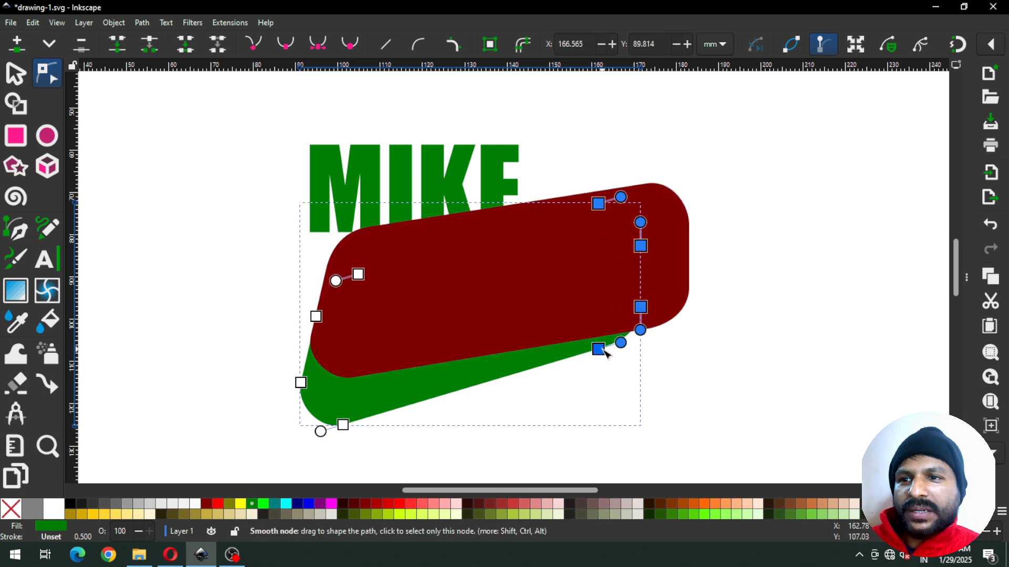
{"action": "left_click_drag", "start_coordinate": [598, 349], "coordinate": [677, 324]}
- Subtract the dark red shape from the green shape with Difference
{"action": "left_click", "coordinate": [330, 315]}
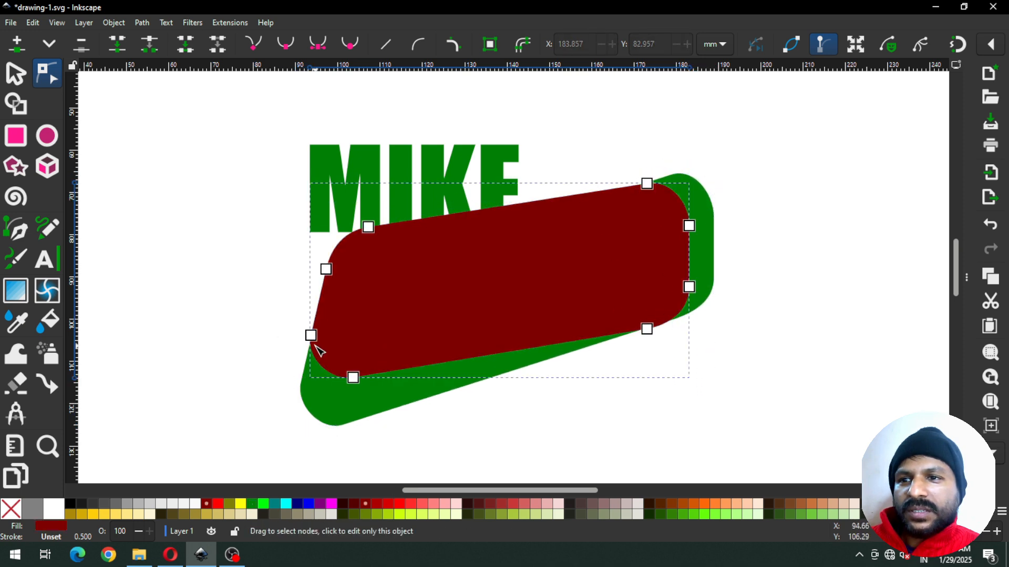
{"action": "left_click_drag", "start_coordinate": [329, 273], "coordinate": [333, 273]}
{"action": "key", "text": "ctrl+z"}
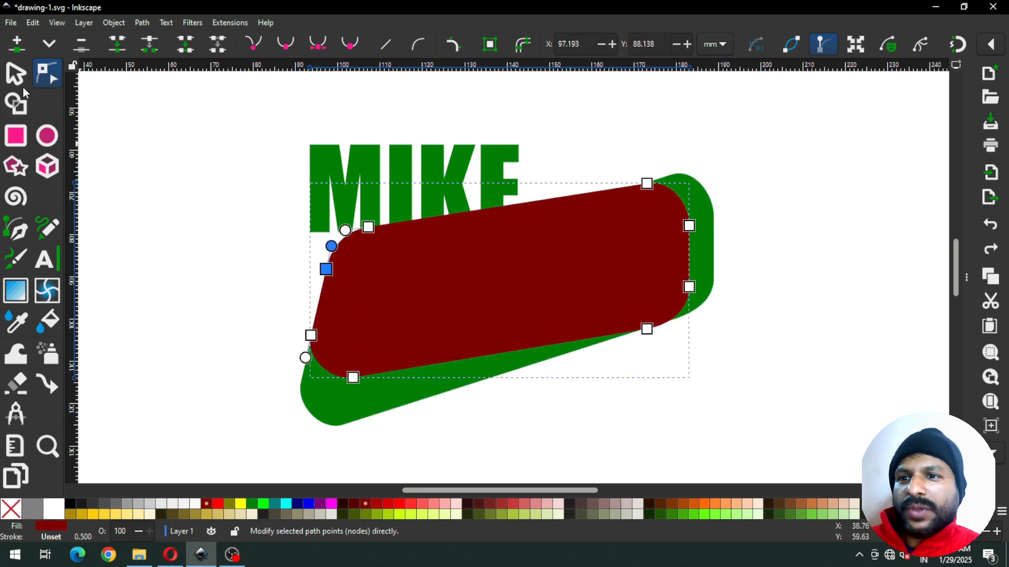
{"action": "key", "text": "s"}
{"action": "left_click", "coordinate": [462, 372], "text": "shift"}
{"action": "left_click", "coordinate": [143, 22]}
{"action": "left_click", "coordinate": [163, 102]}
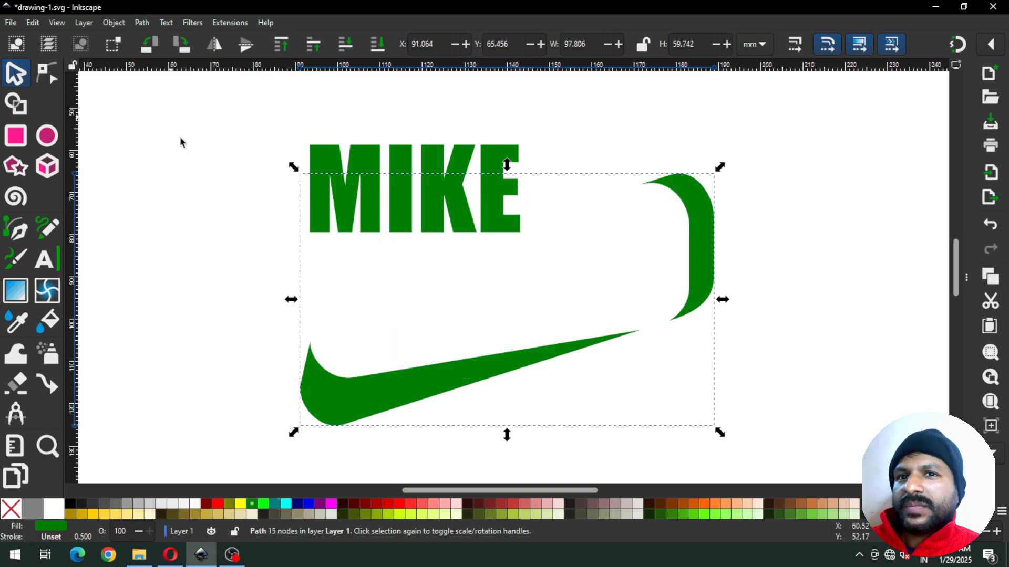
- Break the resulting path apart and delete the curved right-hand fragment, keeping the swoosh
{"action": "left_click", "coordinate": [47, 71]}
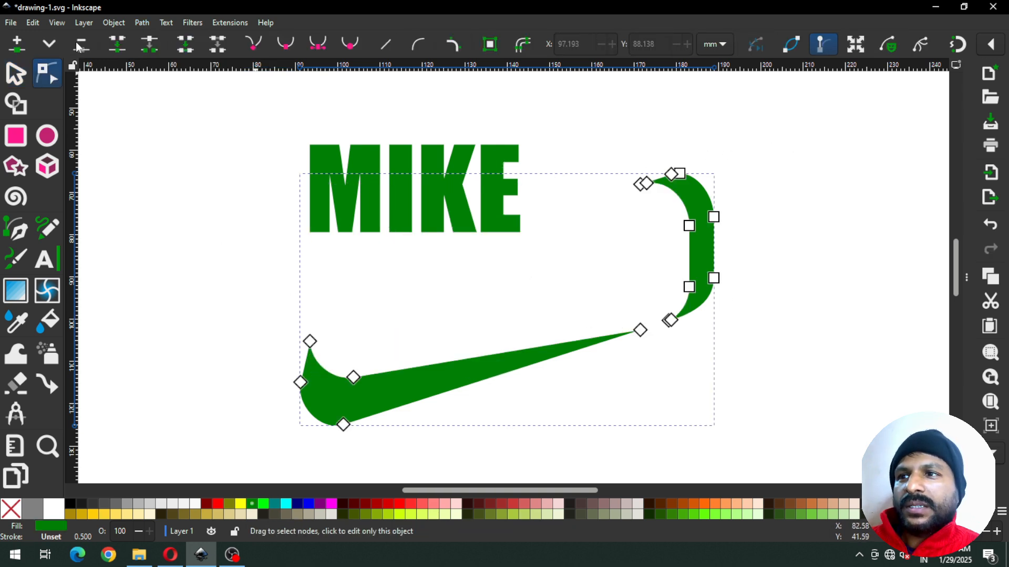
{"action": "left_click", "coordinate": [16, 74]}
{"action": "left_click", "coordinate": [142, 22]}
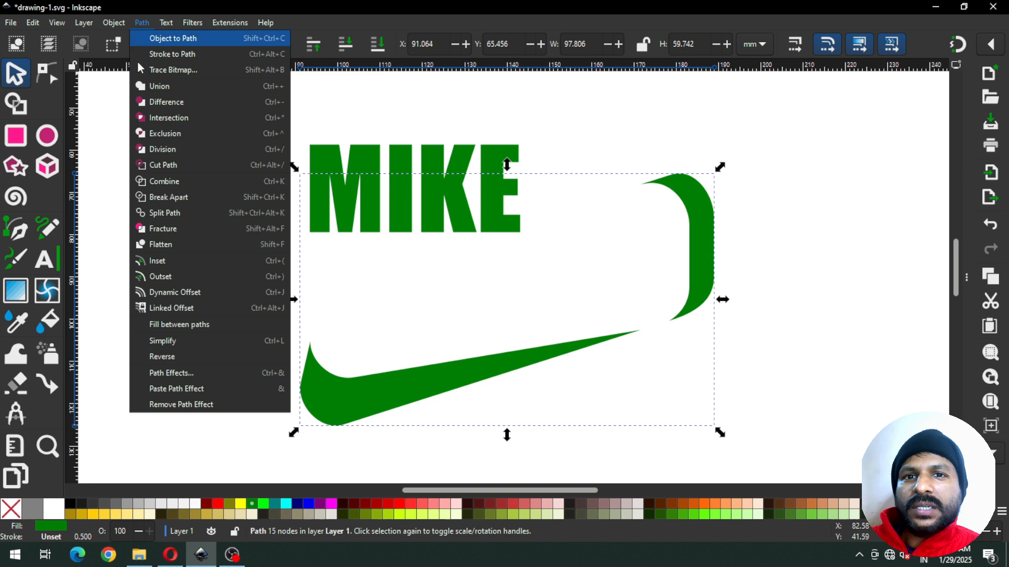
{"action": "left_click", "coordinate": [183, 200]}
{"action": "left_click", "coordinate": [720, 233]}
{"action": "left_click", "coordinate": [705, 232]}
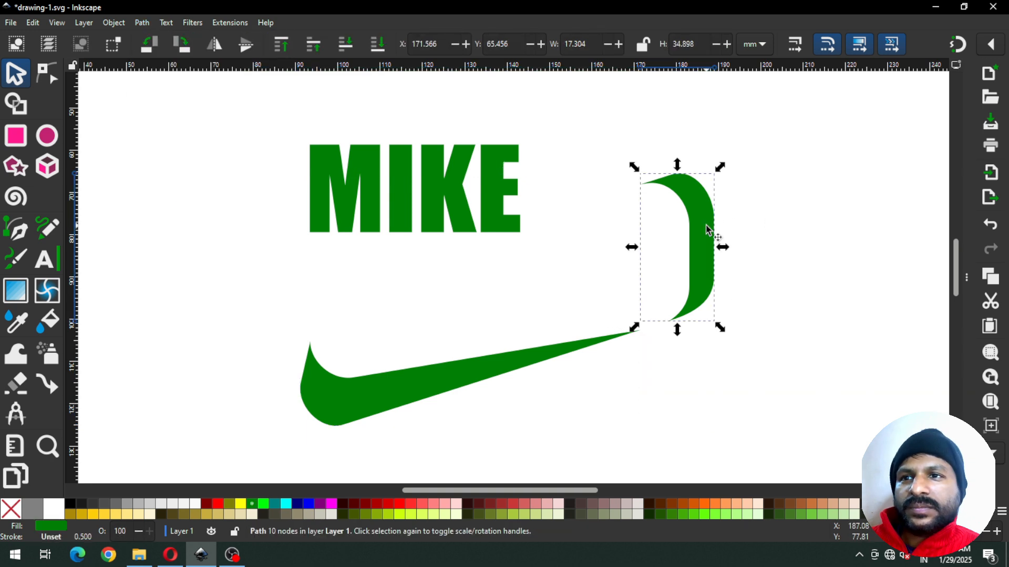
{"action": "key", "text": "Delete"}
- Move the swoosh up beneath the MIKE text and save the drawing
{"action": "left_click_drag", "start_coordinate": [427, 394], "coordinate": [409, 274]}
{"action": "key", "text": "z"}
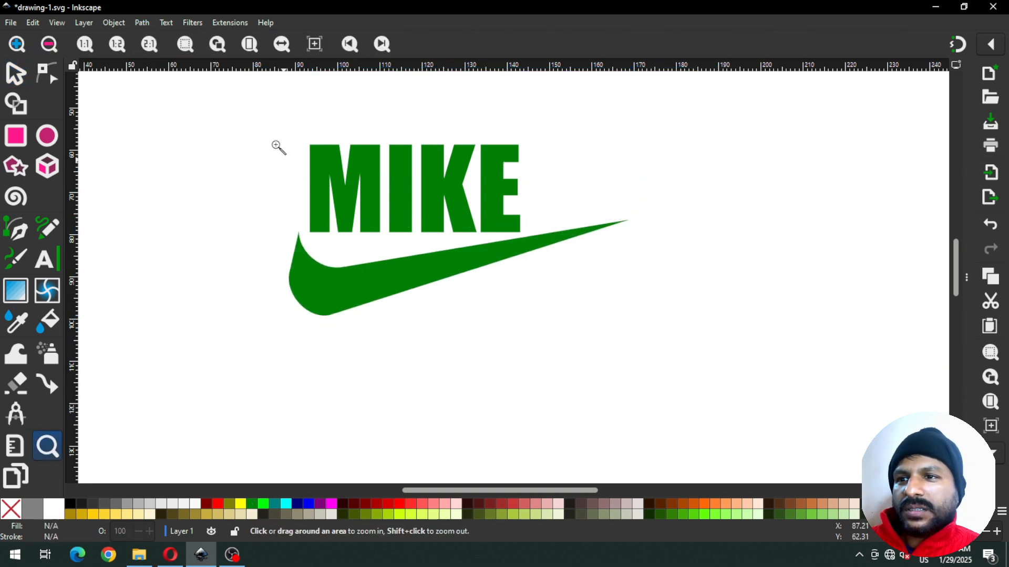
{"action": "left_click_drag", "start_coordinate": [253, 125], "coordinate": [666, 352]}
{"action": "key", "text": "ctrl+s"}
- Reshape the inner curve of the swoosh's hook by moving its upper tip inward and its inner corner node lower
{"action": "key", "text": "n"}
{"action": "left_click", "coordinate": [247, 357]}
{"action": "left_click_drag", "start_coordinate": [183, 322], "coordinate": [246, 365]}
{"action": "left_click_drag", "start_coordinate": [230, 264], "coordinate": [255, 286]}
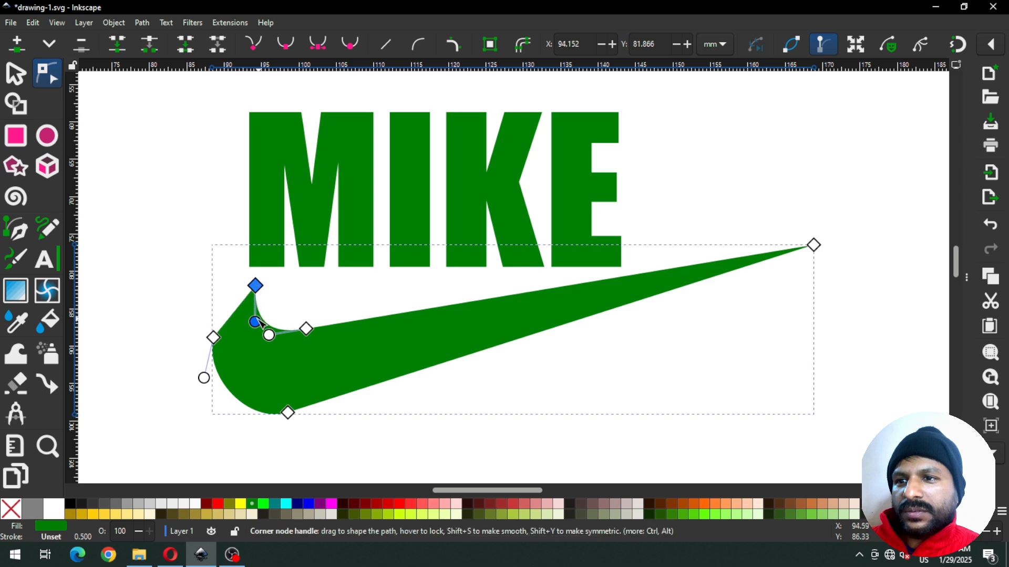
{"action": "left_click_drag", "start_coordinate": [257, 320], "coordinate": [229, 307]}
{"action": "left_click_drag", "start_coordinate": [306, 329], "coordinate": [299, 349]}
{"action": "left_click_drag", "start_coordinate": [255, 321], "coordinate": [239, 326]}
- Move the hook's tip further right and round the outer left edge by adjusting the left node and its handles
{"action": "left_click_drag", "start_coordinate": [180, 256], "coordinate": [276, 365]}
{"action": "left_click_drag", "start_coordinate": [255, 284], "coordinate": [272, 285]}
{"action": "left_click_drag", "start_coordinate": [222, 379], "coordinate": [198, 384]}
{"action": "left_click", "coordinate": [243, 360]}
{"action": "left_click", "coordinate": [231, 338]}
{"action": "left_click_drag", "start_coordinate": [231, 337], "coordinate": [225, 338]}
{"action": "left_click_drag", "start_coordinate": [234, 314], "coordinate": [242, 318]}
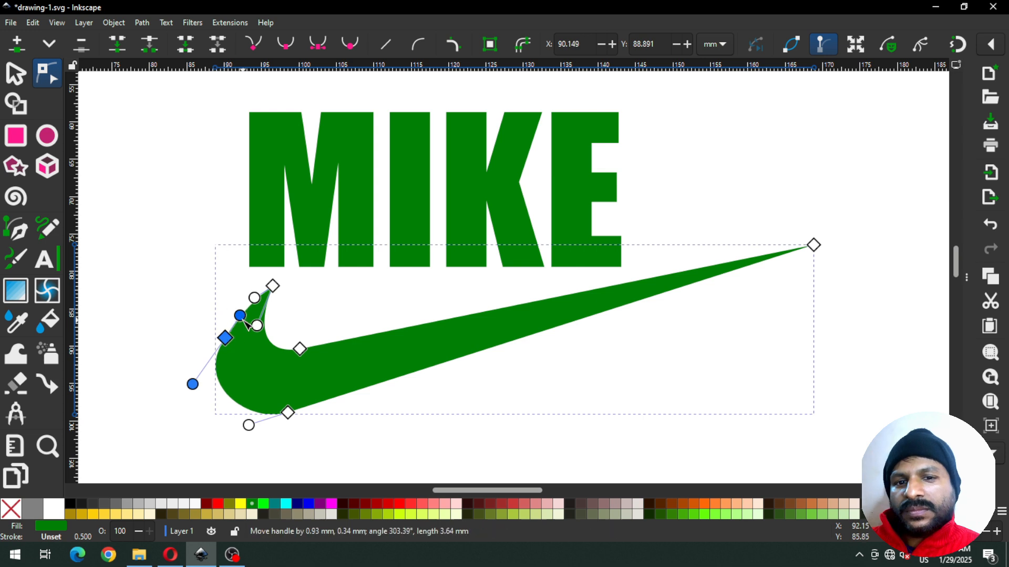
{"action": "left_click_drag", "start_coordinate": [193, 384], "coordinate": [197, 388]}
- Make the swoosh's outer left node smooth
{"action": "double_click", "coordinate": [376, 320]}
{"action": "left_click", "coordinate": [278, 357]}
{"action": "left_click_drag", "start_coordinate": [201, 302], "coordinate": [239, 345]}
{"action": "left_click", "coordinate": [286, 44]}
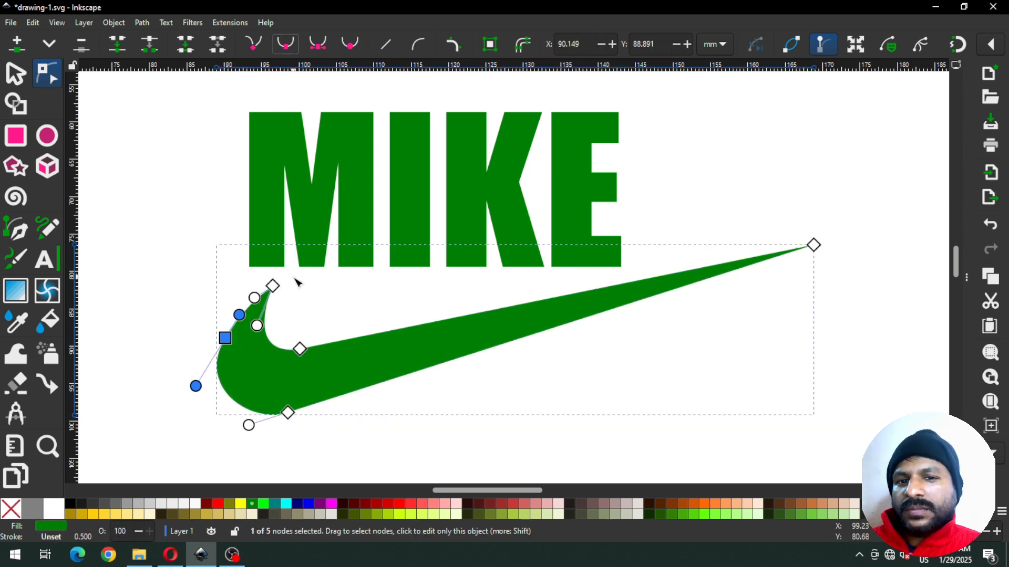
{"action": "left_click", "coordinate": [333, 420]}
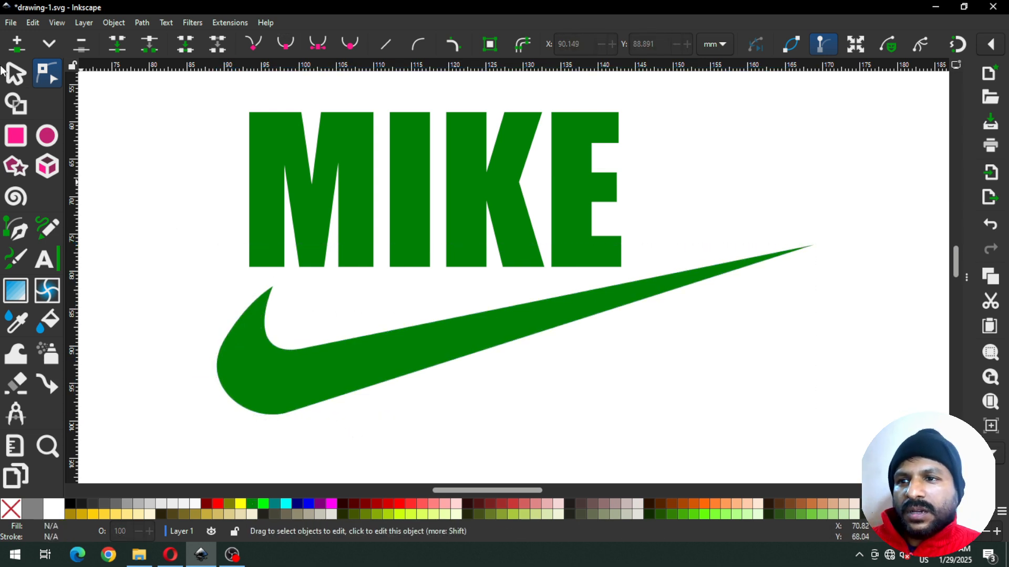
- Fit the swoosh against the MIKE text by narrowing it to about 75 mm, tilting it slightly clockwise and shifting it up
{"action": "left_click", "coordinate": [13, 74]}
{"action": "left_click_drag", "start_coordinate": [421, 339], "coordinate": [381, 332]}
{"action": "left_click", "coordinate": [382, 339]}
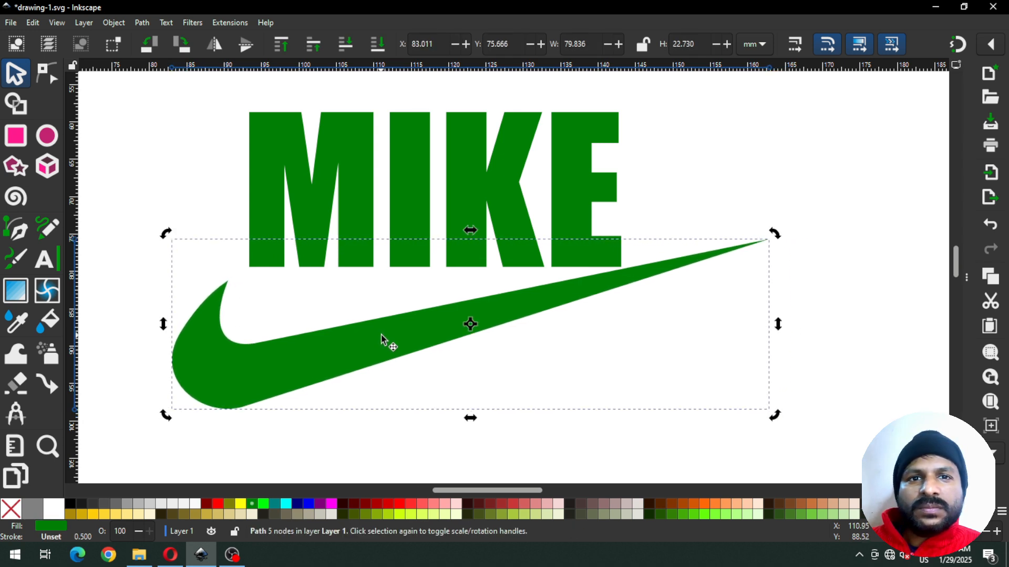
{"action": "left_click", "coordinate": [695, 259]}
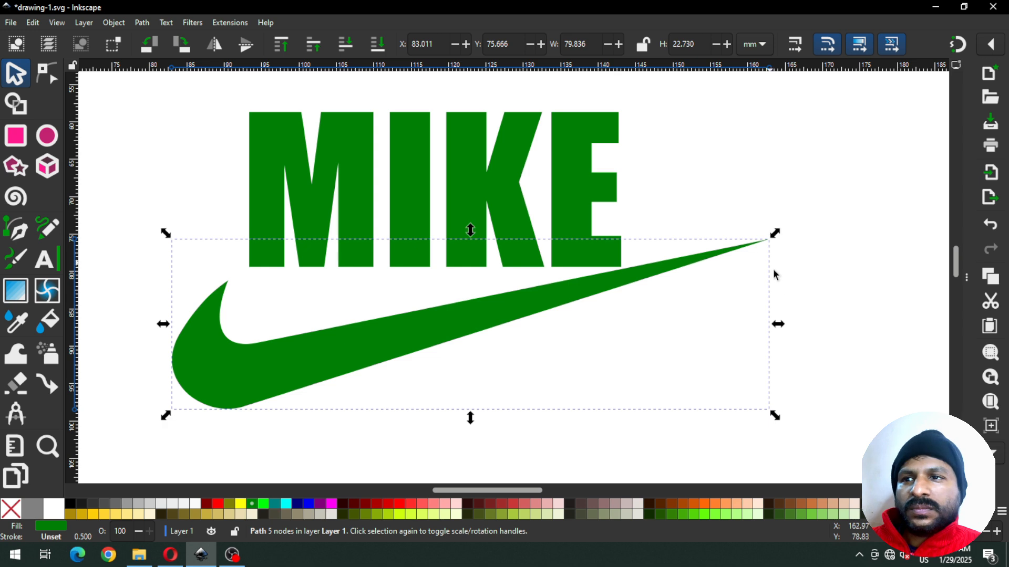
{"action": "left_click_drag", "start_coordinate": [776, 325], "coordinate": [761, 320]}
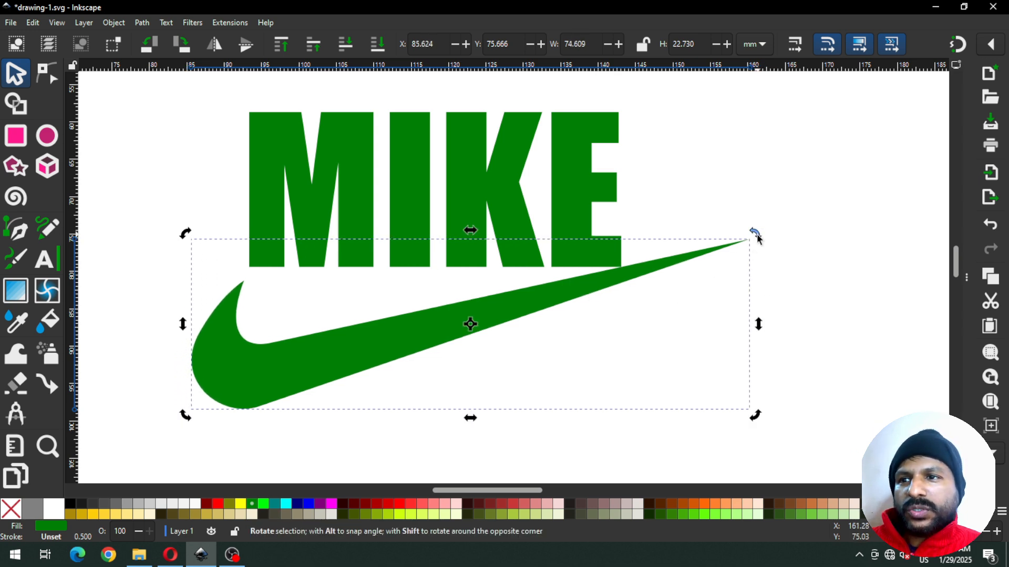
{"action": "left_click_drag", "start_coordinate": [755, 233], "coordinate": [761, 248]}
{"action": "left_click_drag", "start_coordinate": [603, 295], "coordinate": [563, 269]}
- Lower the node at the swoosh's right tip by about 6.6 mm so it sits just under the text
{"action": "left_click", "coordinate": [56, 80]}
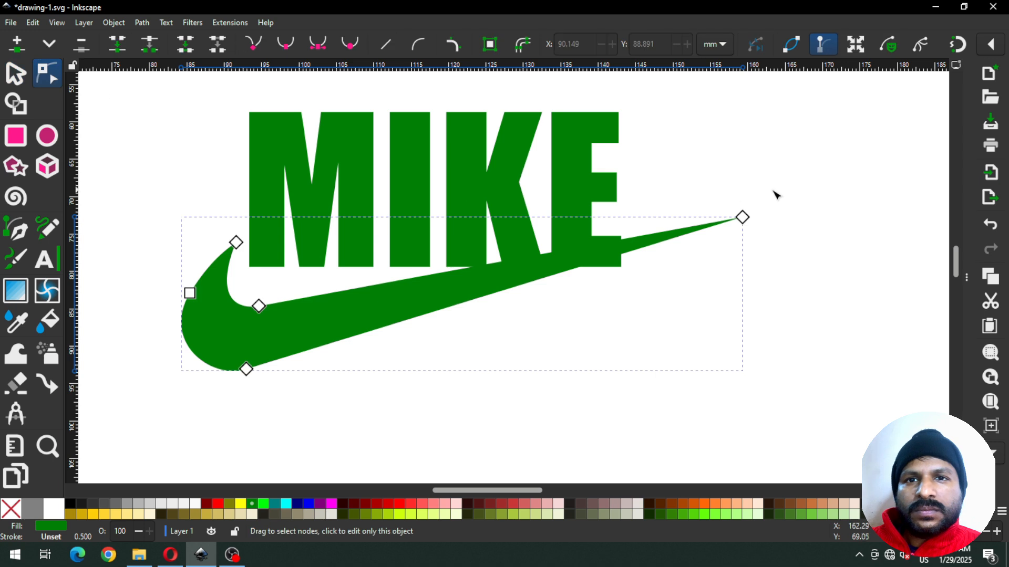
{"action": "left_click_drag", "start_coordinate": [797, 188], "coordinate": [726, 253]}
{"action": "left_click_drag", "start_coordinate": [745, 217], "coordinate": [746, 269]}
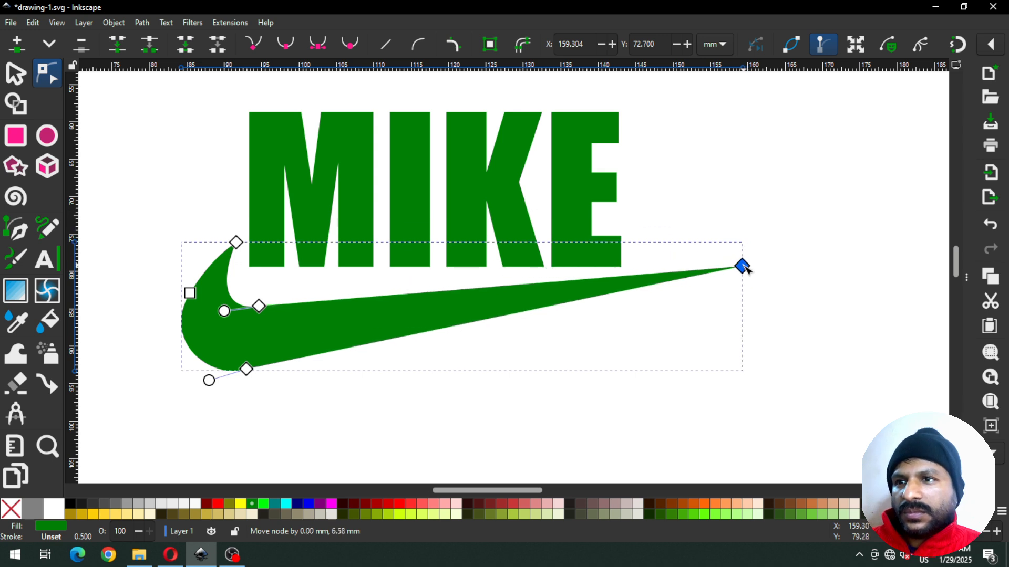
{"action": "left_click_drag", "start_coordinate": [745, 268], "coordinate": [745, 268]}
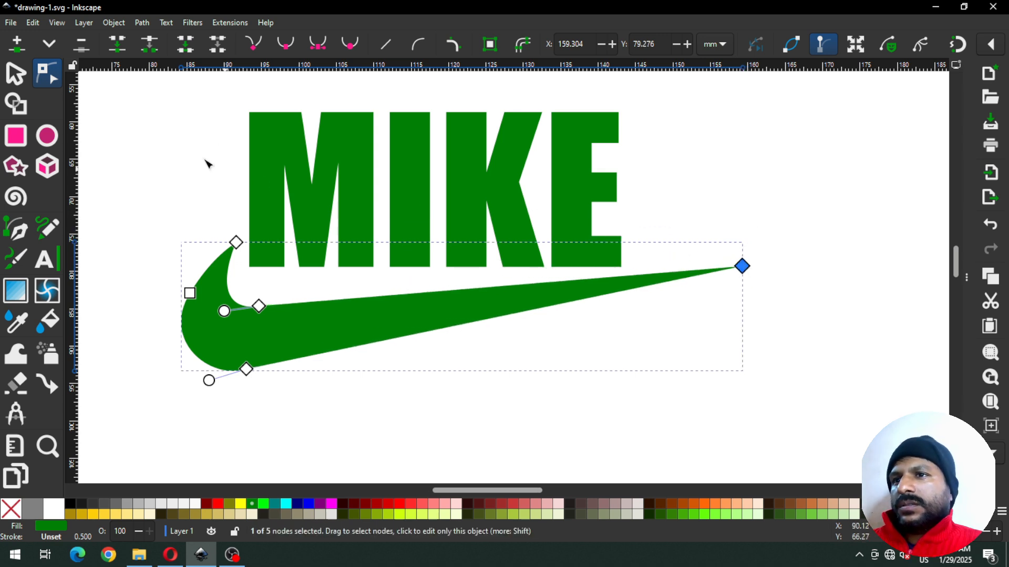
{"action": "left_click", "coordinate": [16, 74]}
{"action": "left_click", "coordinate": [188, 164]}
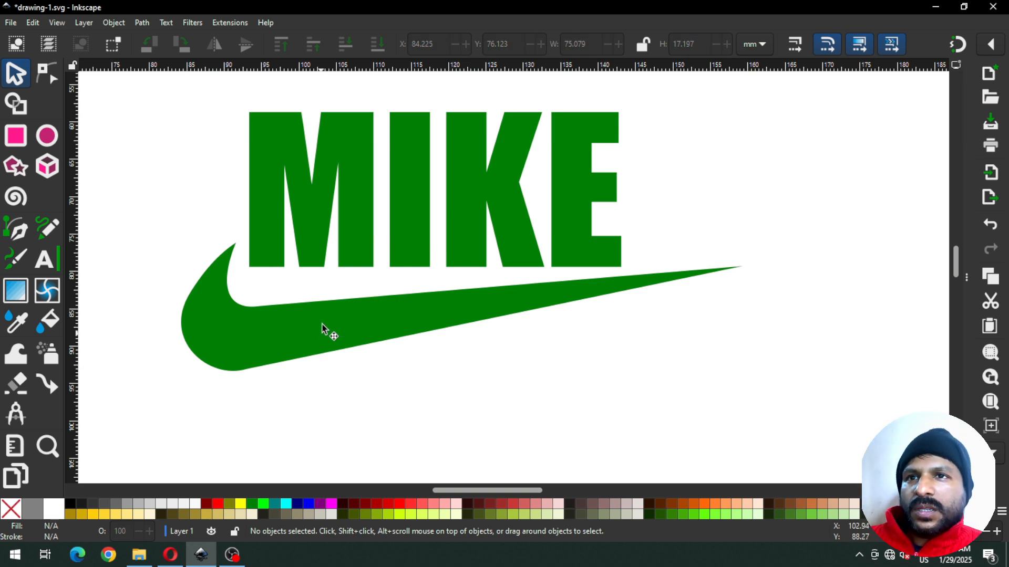
- Skew the MIKE text to the right into an italic slant about 56 mm wide overall
{"action": "left_click", "coordinate": [353, 247]}
{"action": "left_click", "coordinate": [365, 235]}
{"action": "left_click_drag", "start_coordinate": [435, 103], "coordinate": [461, 109]}
{"action": "left_click_drag", "start_coordinate": [466, 193], "coordinate": [487, 192]}
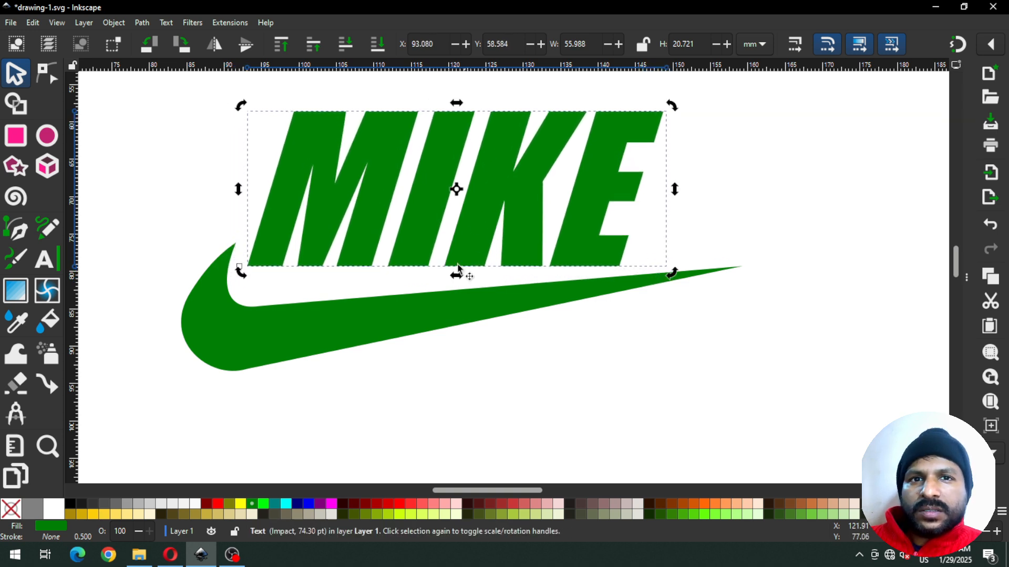
- Rotate the swoosh slightly counterclockwise and move it down a little beneath the slanted text
{"action": "left_click", "coordinate": [434, 331]}
{"action": "left_click_drag", "start_coordinate": [750, 243], "coordinate": [734, 212]}
{"action": "mouse_move", "coordinate": [488, 304]}
{"action": "left_mouse_down"}
{"action": "mouse_move", "coordinate": [497, 318]}
{"action": "mouse_move", "coordinate": [484, 313]}
{"action": "left_mouse_up"}
{"action": "left_click", "coordinate": [687, 333]}
{"action": "left_click", "coordinate": [459, 319]}
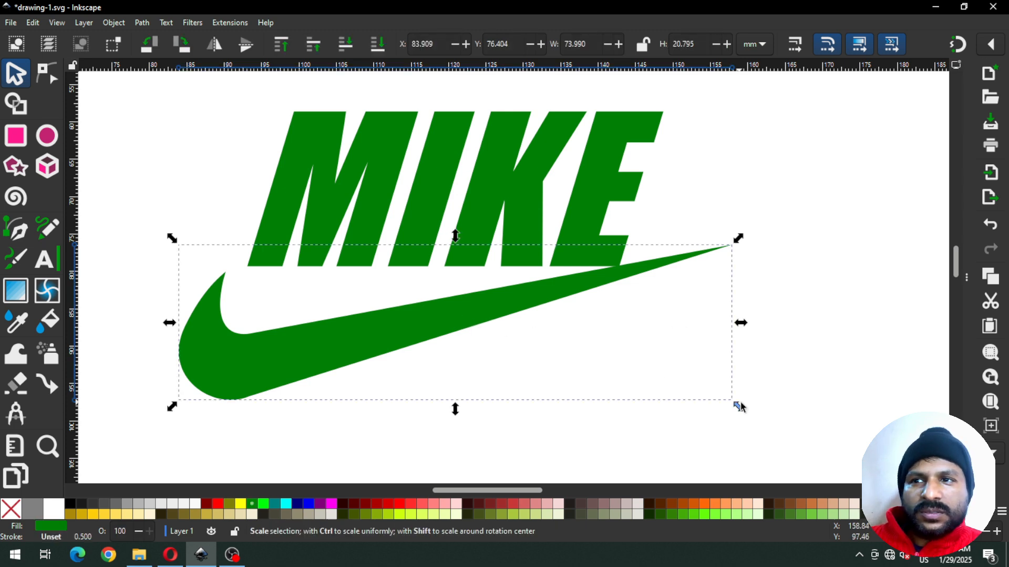
- Enlarge the swoosh to about 78 mm wide and move it up and right toward the text
{"action": "left_click_drag", "start_coordinate": [742, 415], "coordinate": [756, 423]}
{"action": "left_click_drag", "start_coordinate": [355, 338], "coordinate": [379, 320]}
{"action": "left_click", "coordinate": [378, 320]}
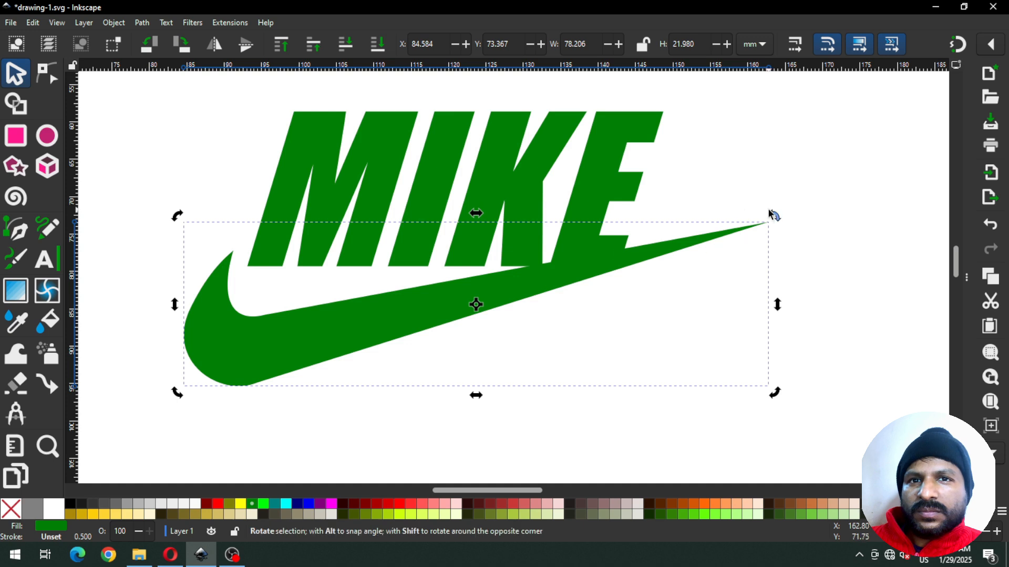
- Rotate the swoosh slightly clockwise, position it clear below the MIKE text and save the drawing
{"action": "left_click", "coordinate": [722, 238]}
{"action": "left_click", "coordinate": [719, 233]}
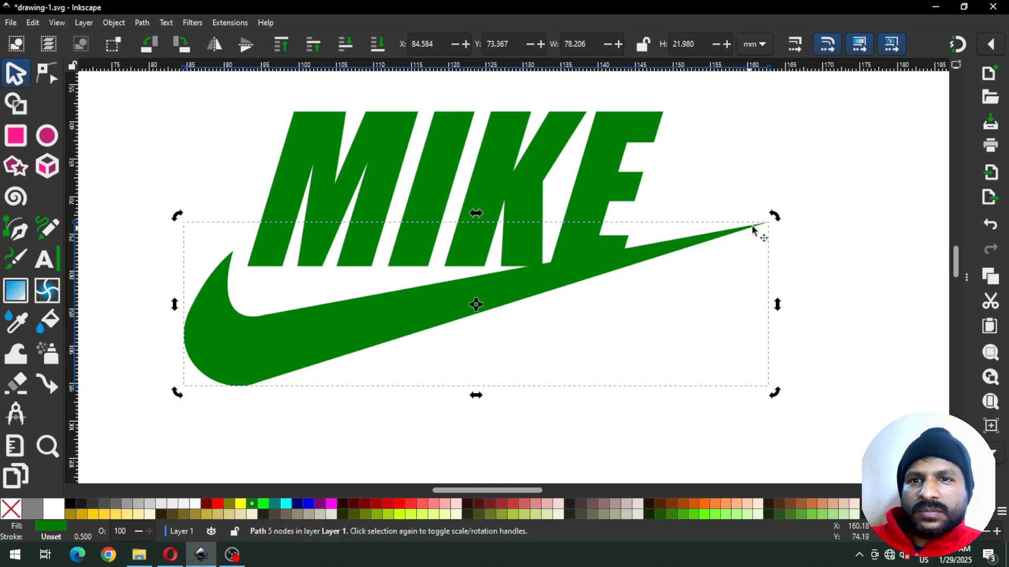
{"action": "left_click_drag", "start_coordinate": [777, 214], "coordinate": [787, 230]}
{"action": "left_click_drag", "start_coordinate": [713, 261], "coordinate": [704, 272]}
{"action": "left_click", "coordinate": [756, 194]}
{"action": "key", "text": "ctrl+s"}
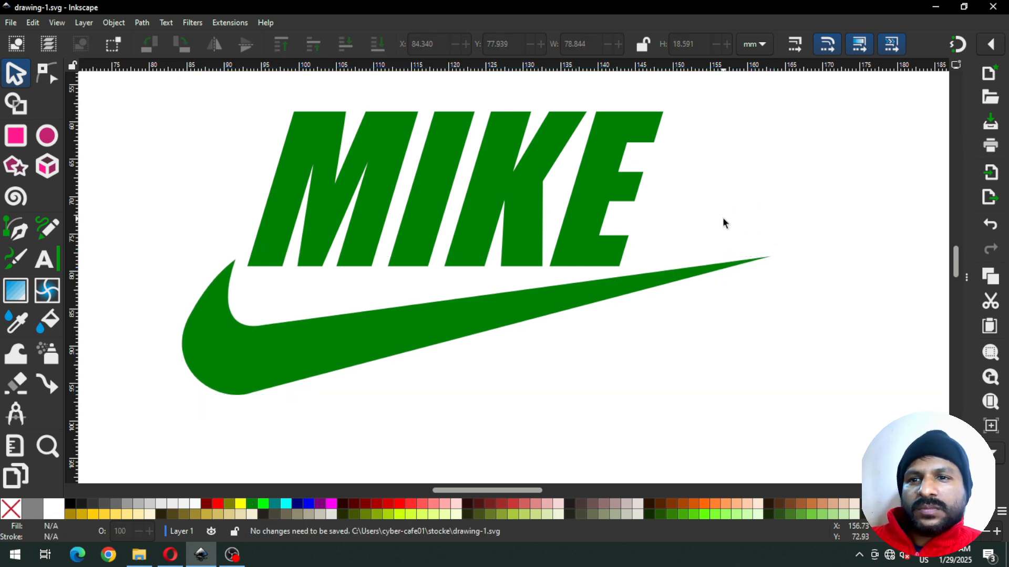
{"action": "key", "text": "minus"}
{"action": "key", "text": "minus"}
{"action": "key", "text": "plus"}
{"action": "key", "text": "plus"}
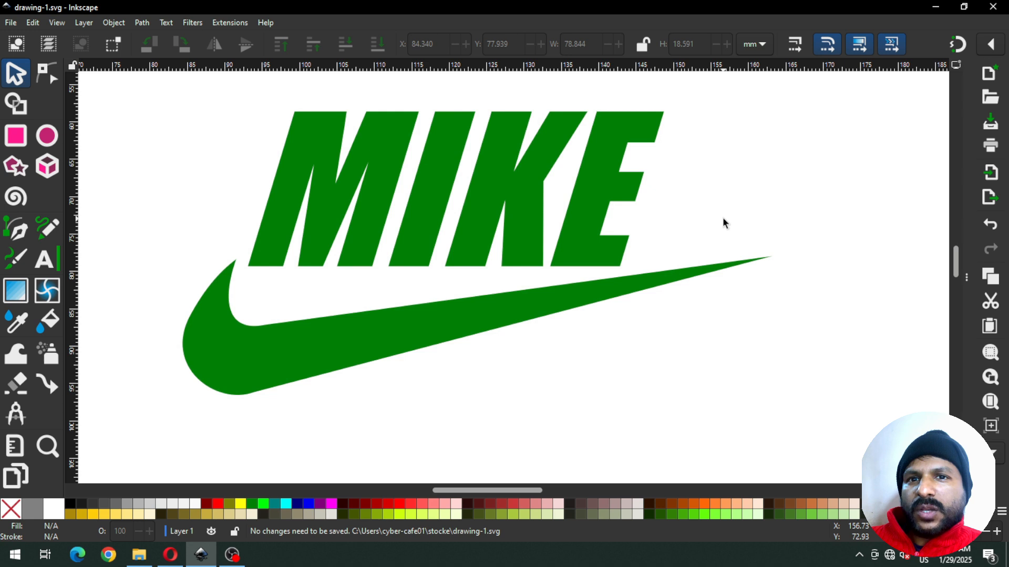
- Merge the MIKE text and the swoosh into a single path with Union
{"action": "key", "text": "minus"}
{"action": "key", "text": "minus"}
{"action": "left_click_drag", "start_coordinate": [267, 137], "coordinate": [715, 370]}
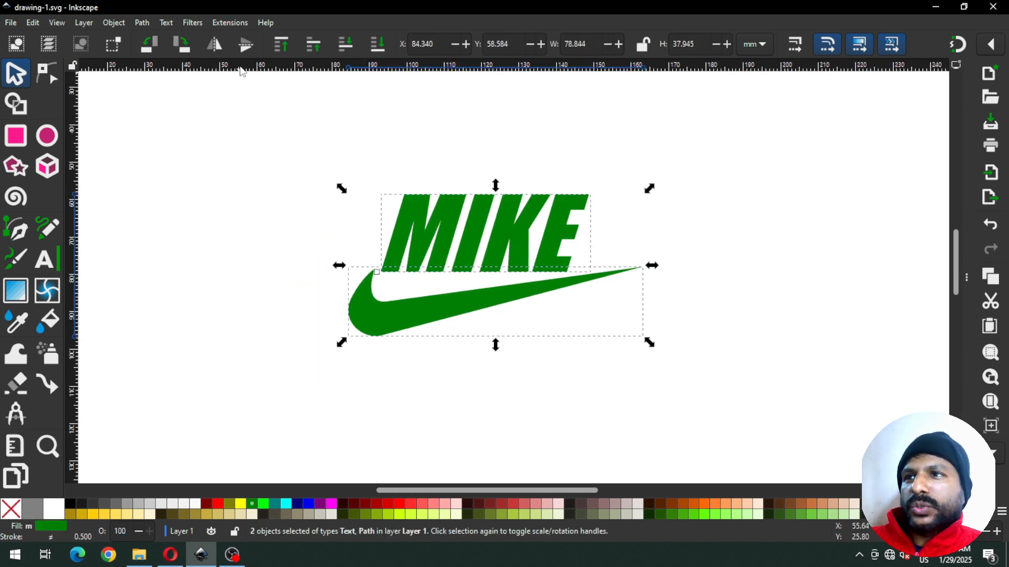
{"action": "left_click", "coordinate": [148, 24]}
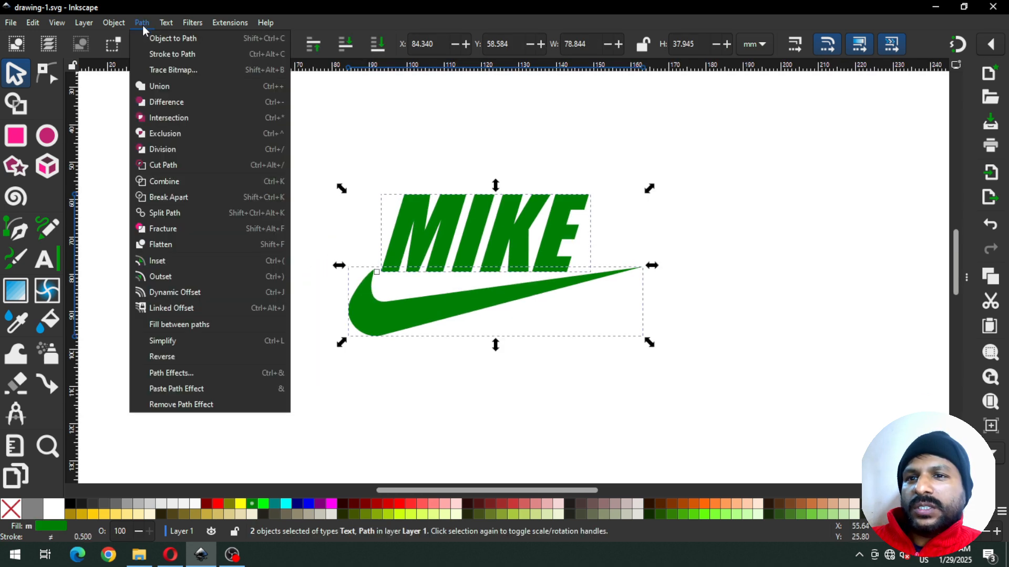
{"action": "left_click", "coordinate": [161, 90]}
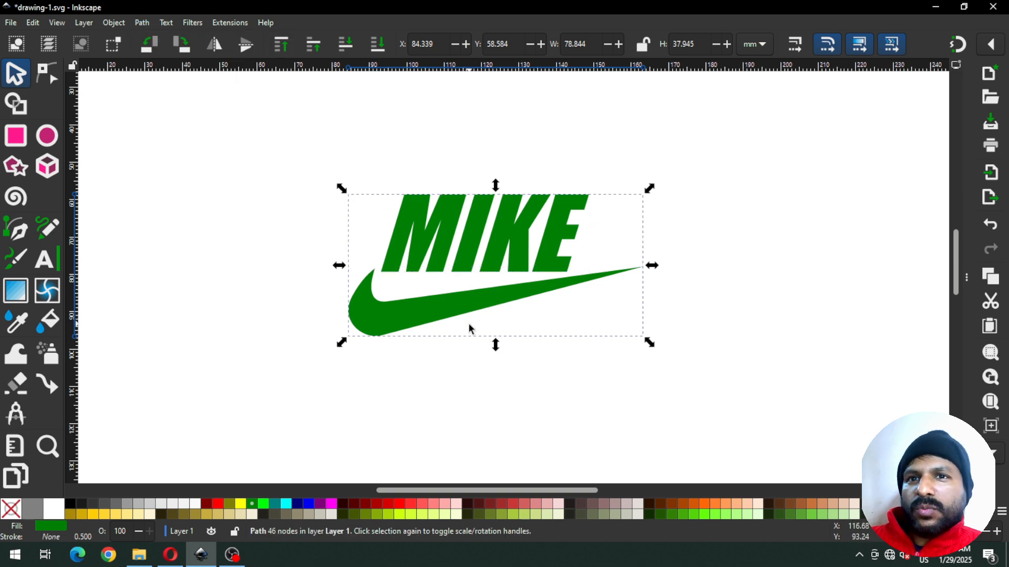
- Check the nodes of the merged logo path and save the drawing
{"action": "left_click", "coordinate": [47, 75]}
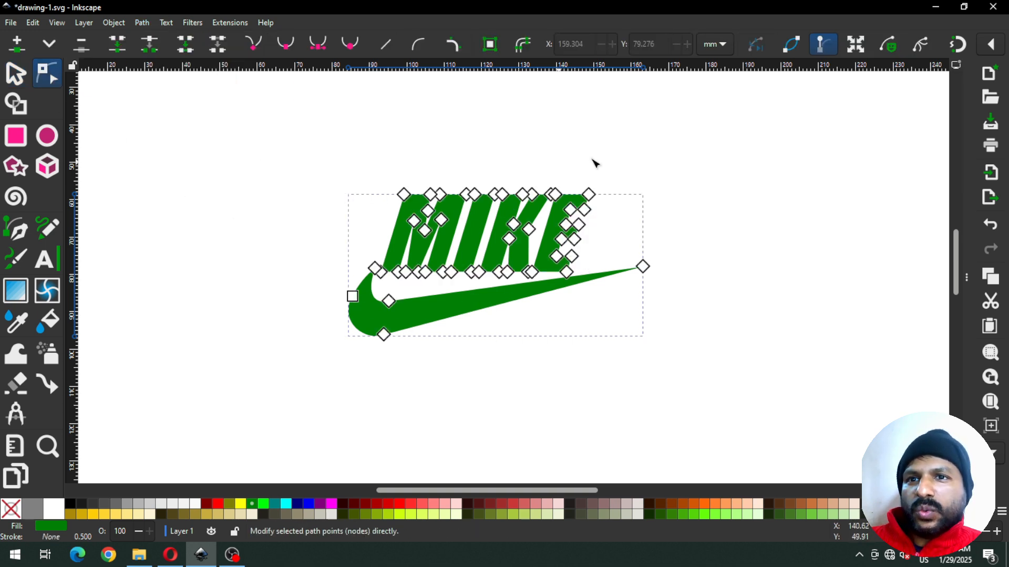
{"action": "left_click", "coordinate": [14, 75]}
{"action": "left_click", "coordinate": [282, 207]}
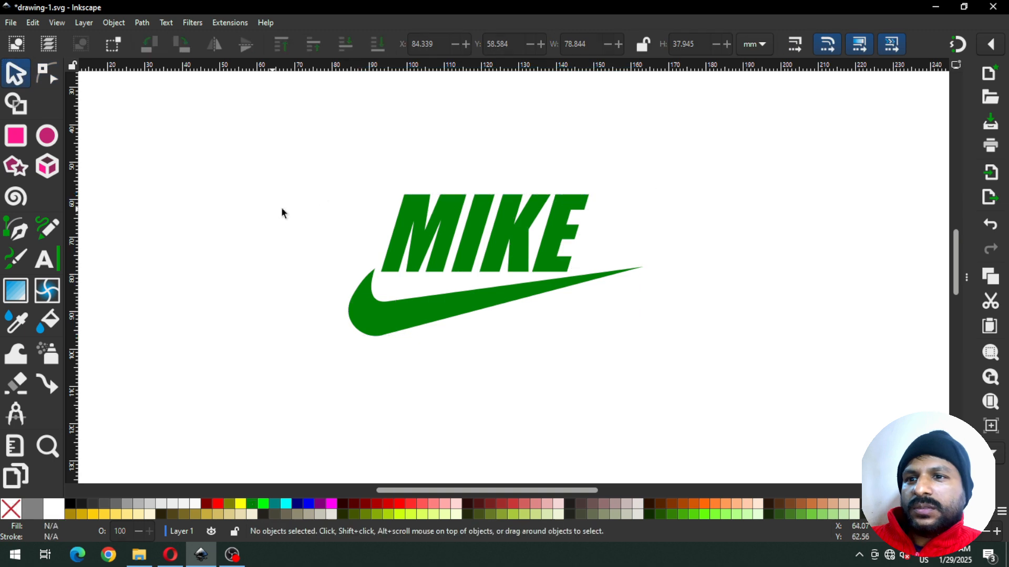
{"action": "key", "text": "z"}
{"action": "left_click_drag", "start_coordinate": [294, 153], "coordinate": [632, 355]}
{"action": "key", "text": "s"}
{"action": "key", "text": "ctrl+s"}
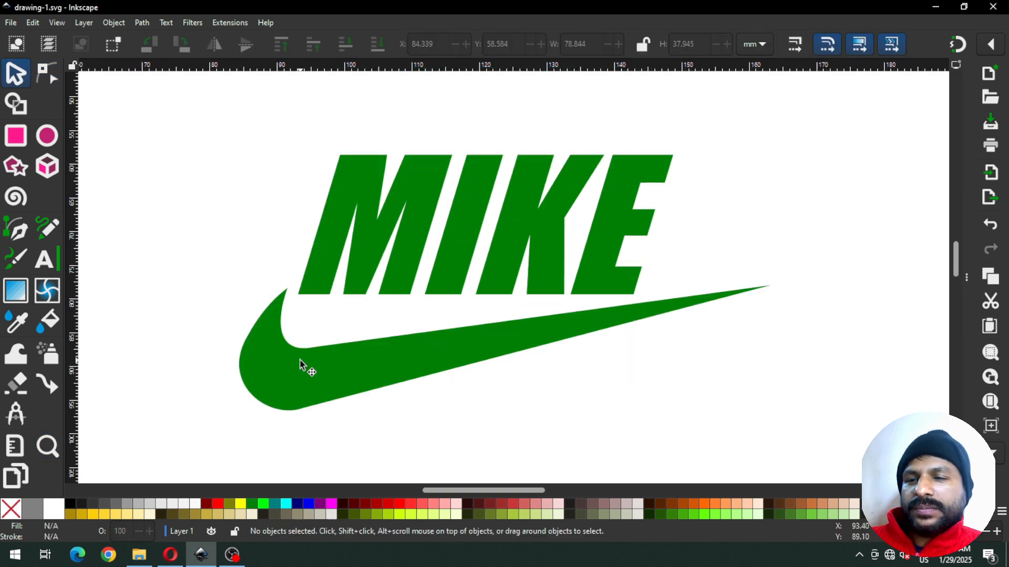
- Start the Long Shadow extension on the merged logo with live preview enabled and move its dialog off the lettering
{"action": "left_click", "coordinate": [301, 365]}
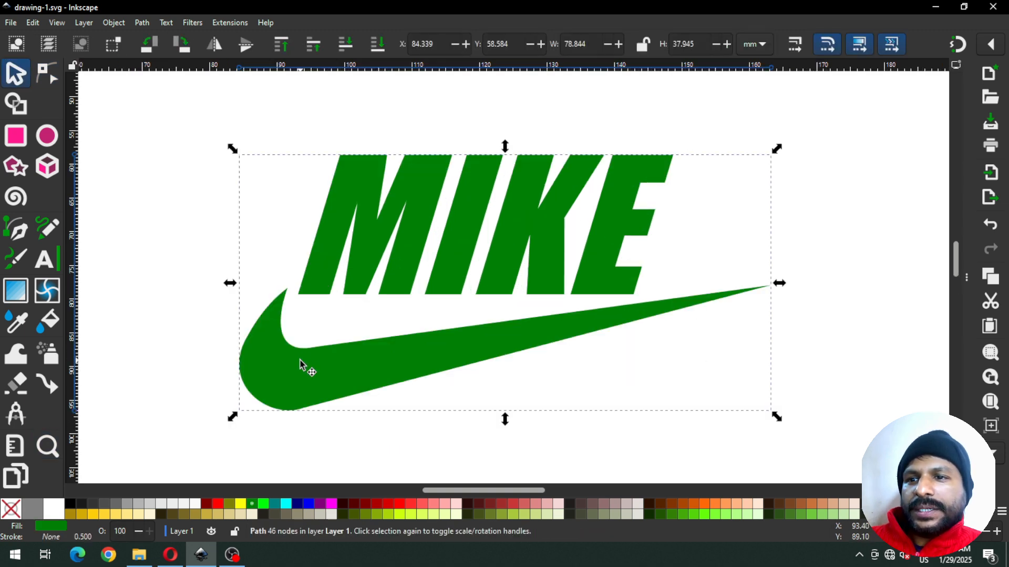
{"action": "left_click", "coordinate": [234, 22]}
{"action": "mouse_move", "coordinate": [257, 166]}
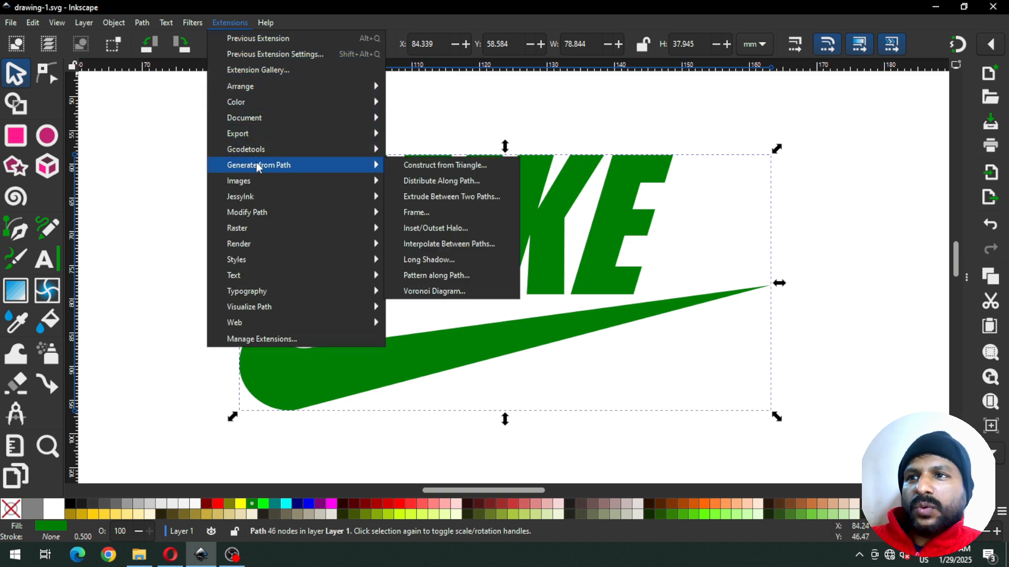
{"action": "left_click", "coordinate": [440, 260]}
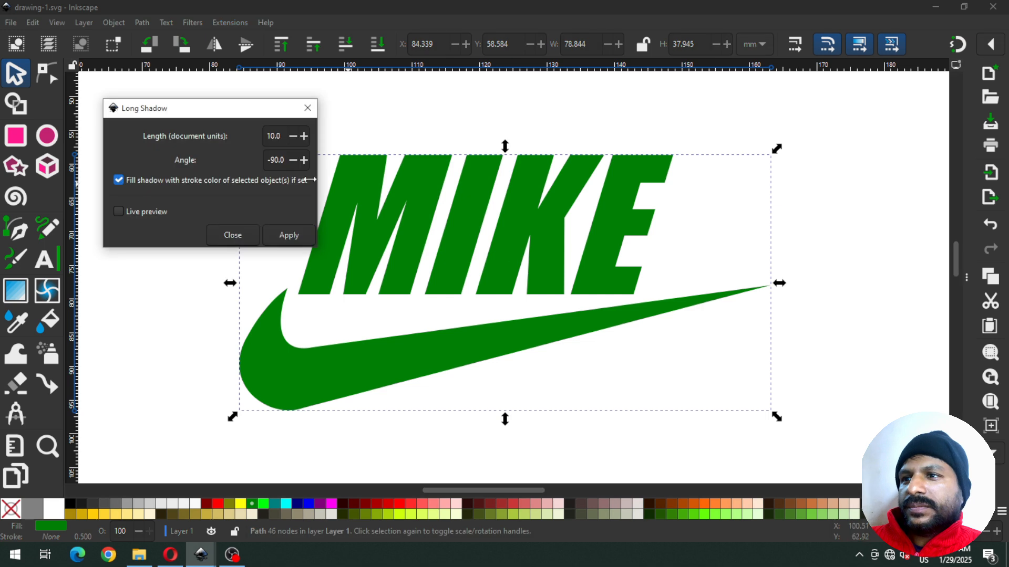
{"action": "left_click", "coordinate": [119, 211]}
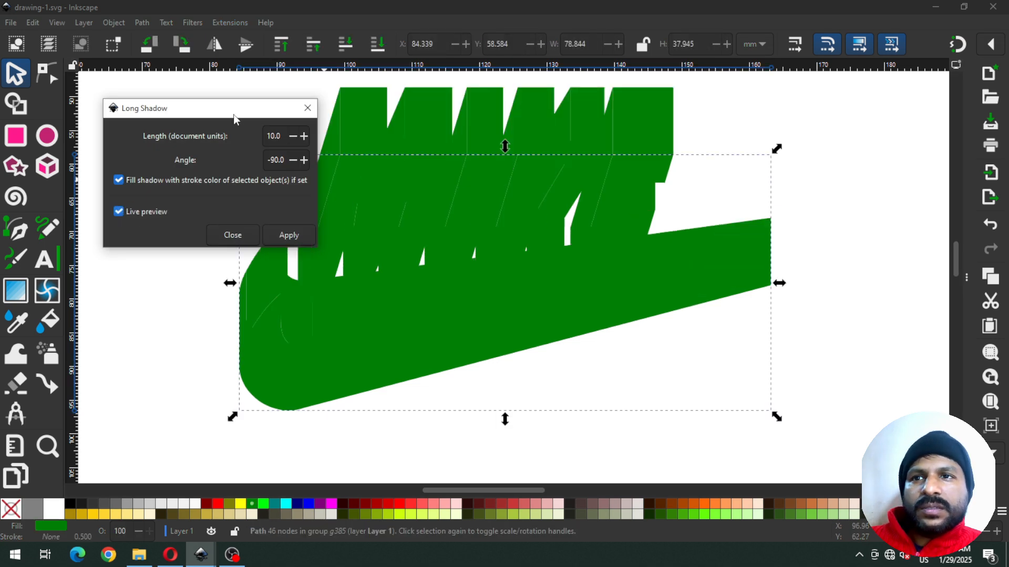
{"action": "left_click_drag", "start_coordinate": [225, 116], "coordinate": [699, 202]}
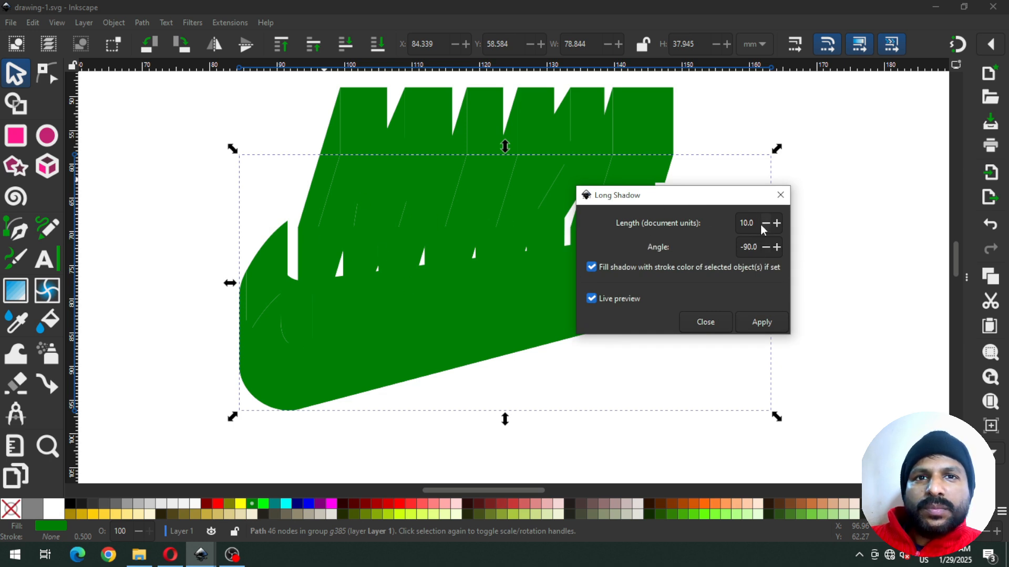
- Set the long shadow's length to 2 and its angle to -120
{"action": "left_click_drag", "start_coordinate": [757, 223], "coordinate": [731, 218]}
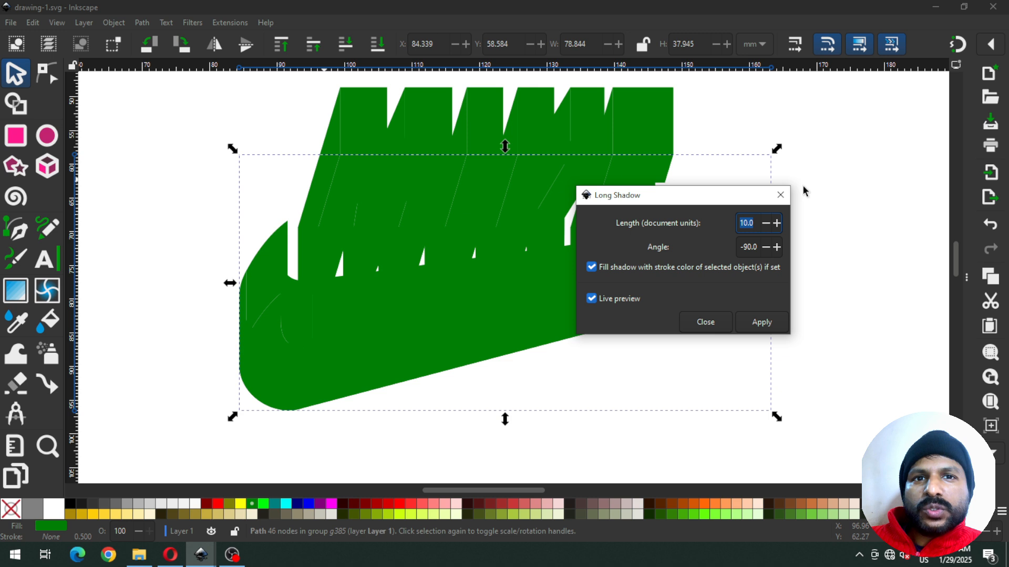
{"action": "left_click", "coordinate": [760, 246]}
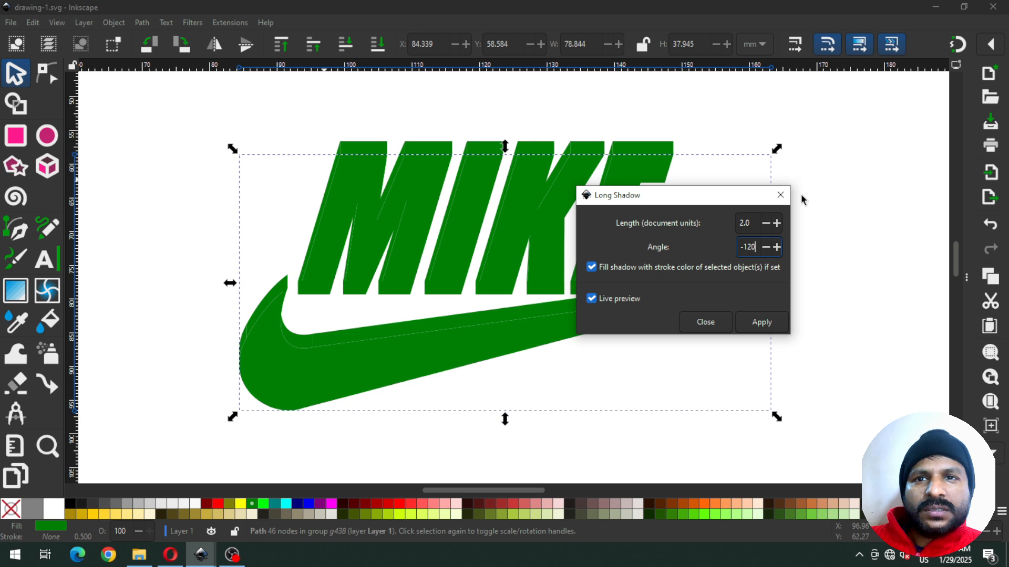
{"action": "left_click", "coordinate": [753, 222]}
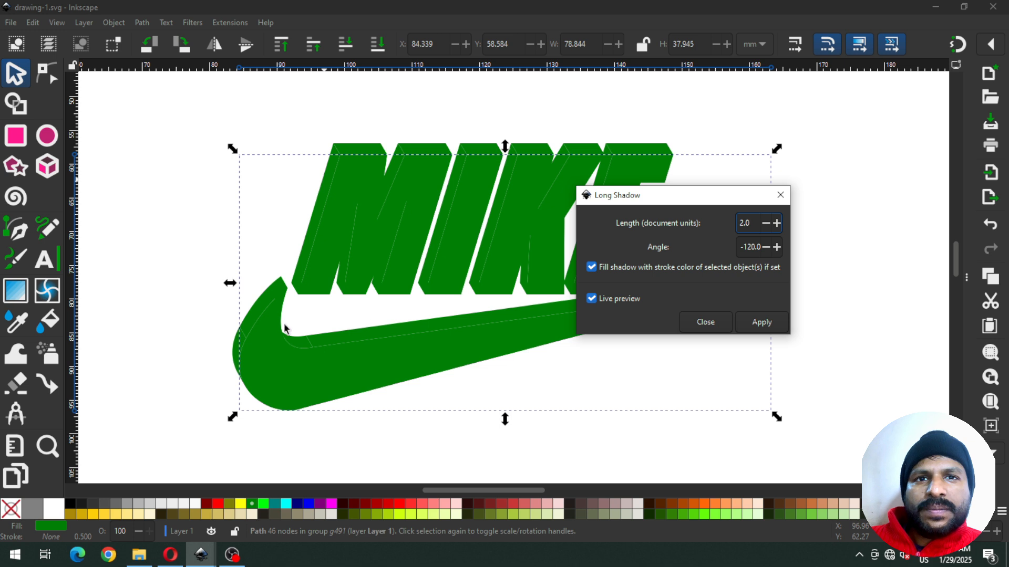
- Reduce the long shadow's length to 1, apply the effect to the logo and close the dialog
{"action": "double_click", "coordinate": [754, 223]}
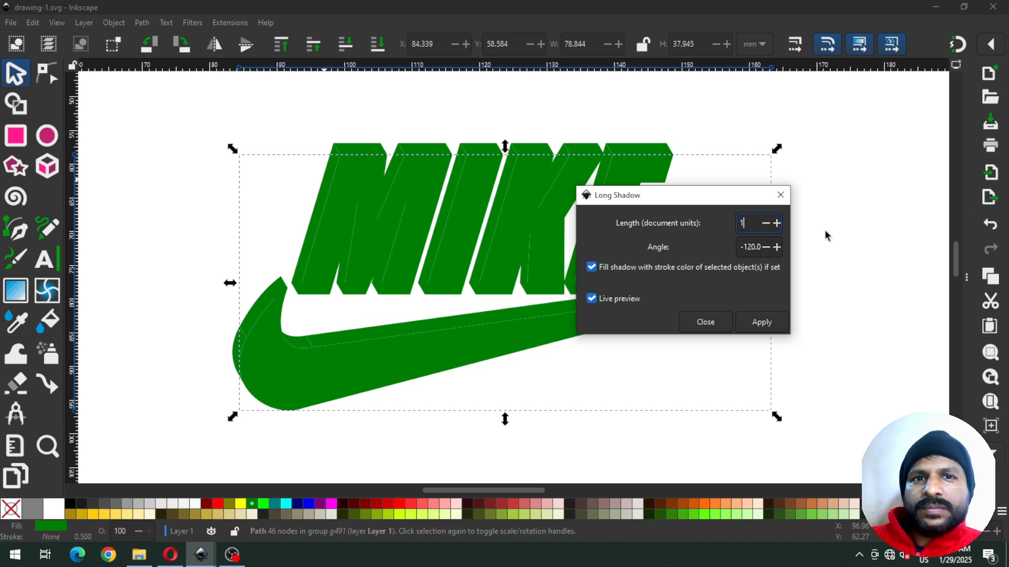
{"action": "left_click", "coordinate": [750, 251]}
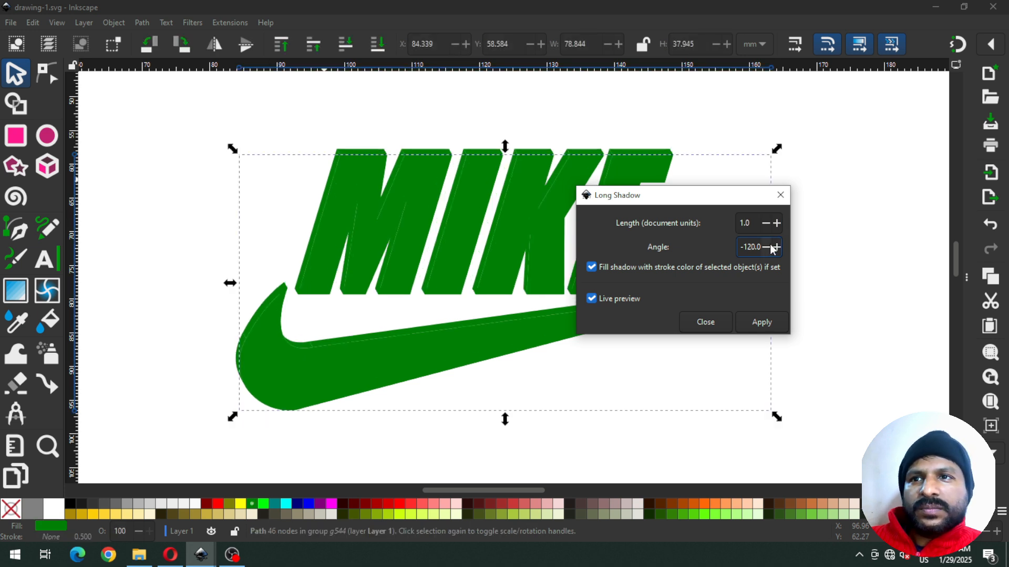
{"action": "left_click", "coordinate": [761, 322]}
{"action": "left_click", "coordinate": [705, 323]}
{"action": "left_click", "coordinate": [821, 133]}
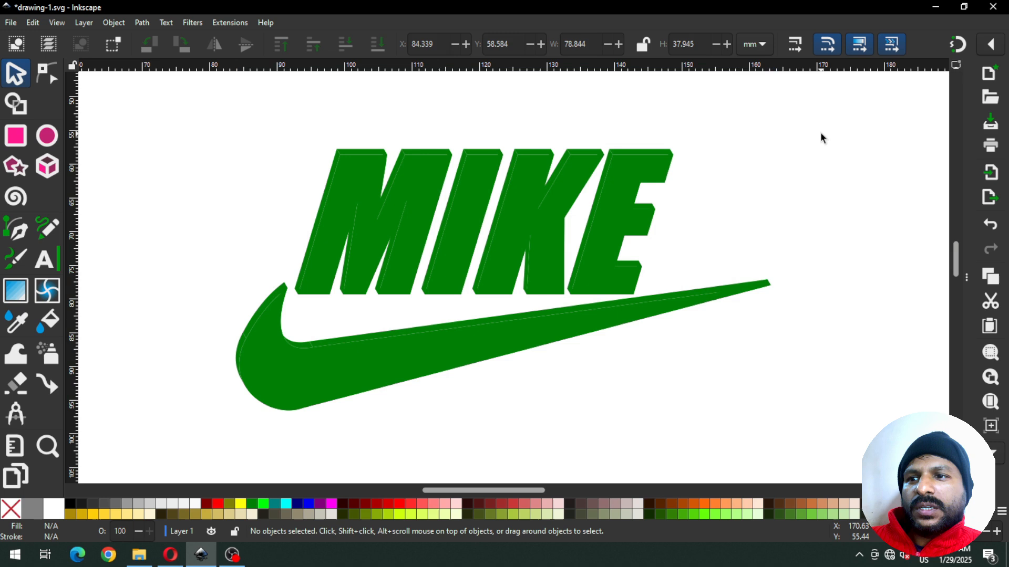
- Nudge the shadowed logo very slightly up and ungroup it to separate the front shape from its shadow
{"action": "left_click", "coordinate": [629, 167]}
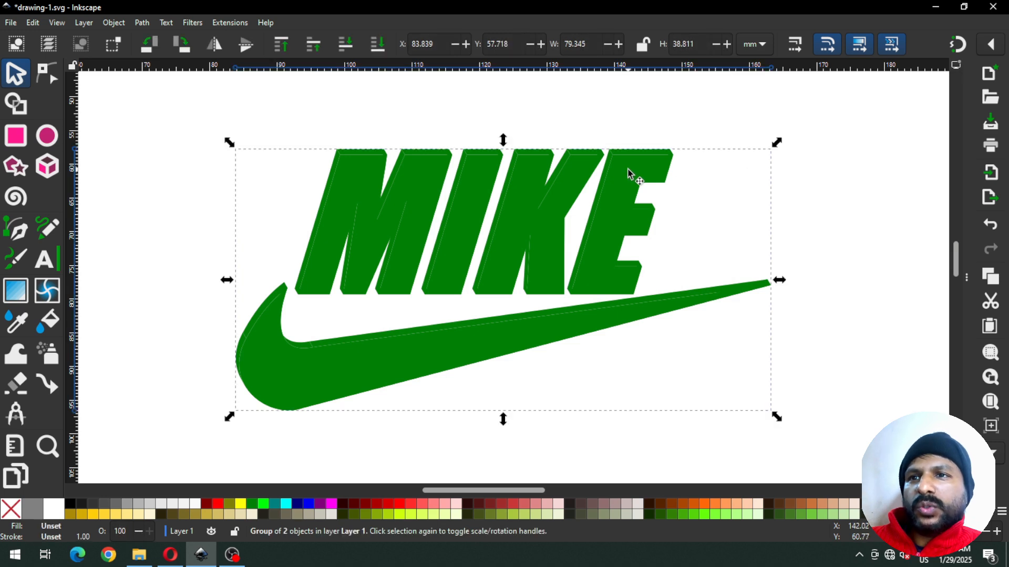
{"action": "mouse_move", "coordinate": [629, 169]}
{"action": "left_mouse_down"}
{"action": "mouse_move", "coordinate": [632, 184]}
{"action": "mouse_move", "coordinate": [625, 172]}
{"action": "left_mouse_up"}
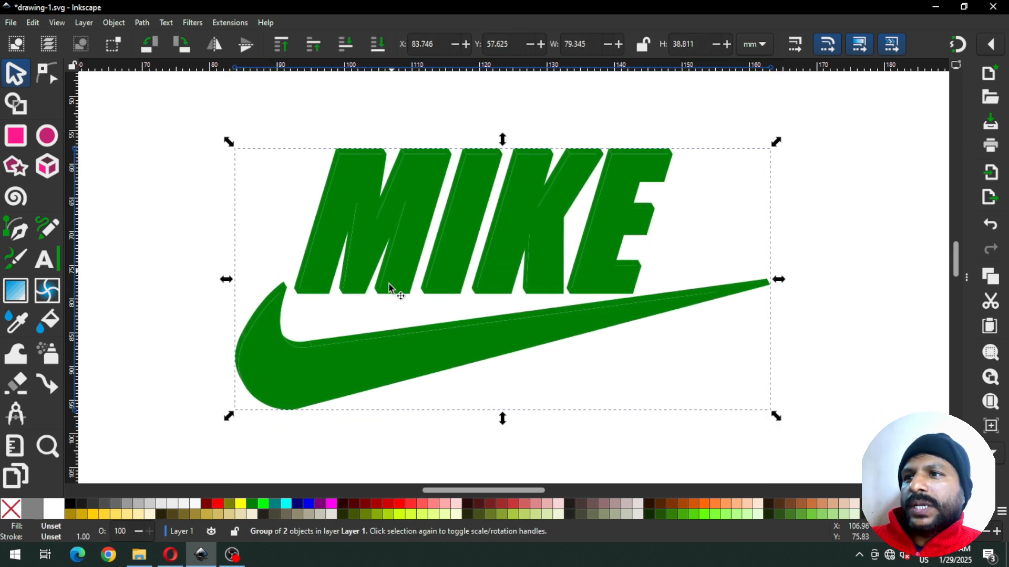
{"action": "left_click", "coordinate": [114, 22]}
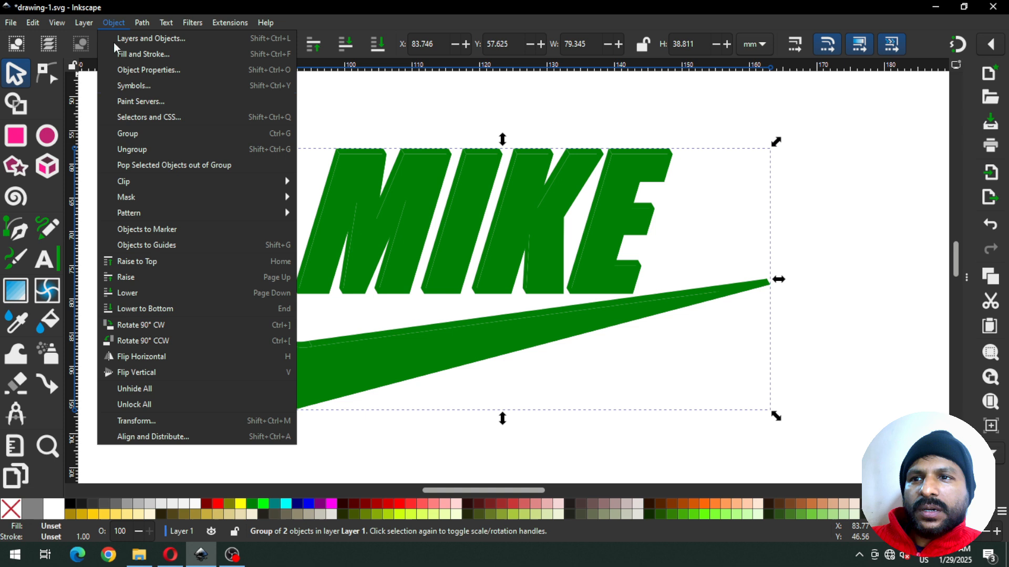
{"action": "left_click", "coordinate": [142, 150]}
{"action": "left_click", "coordinate": [277, 211]}
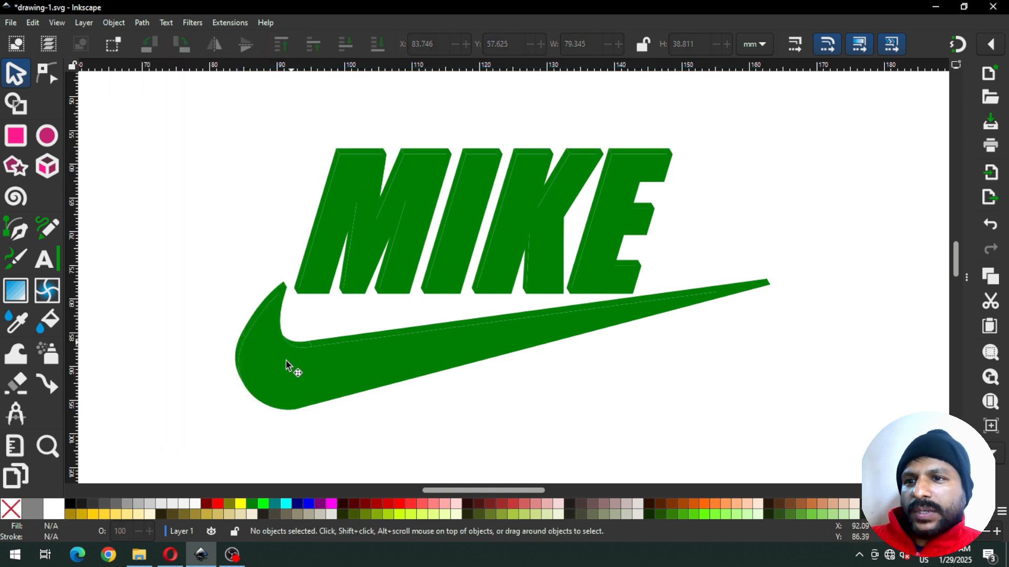
- Fill the front logo shape with dark red, leaving the shadow green
{"action": "left_click", "coordinate": [288, 391]}
{"action": "left_click", "coordinate": [207, 510]}
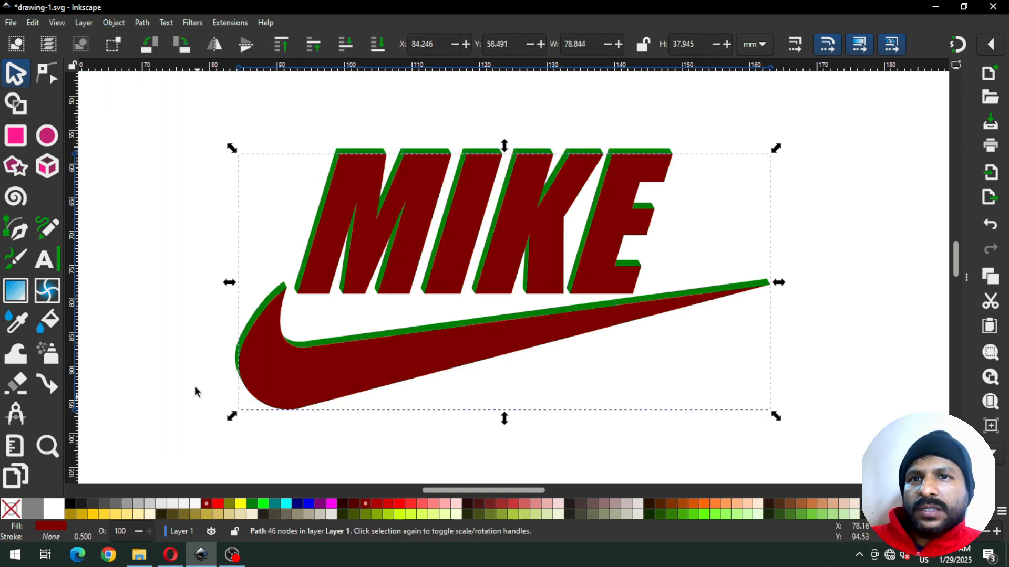
{"action": "left_click", "coordinate": [276, 242]}
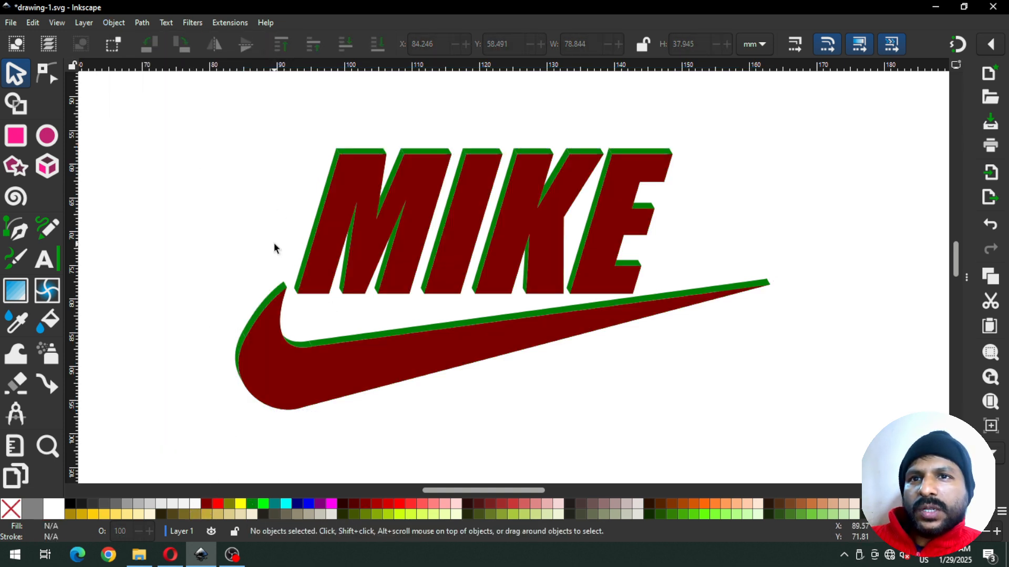
- Ungroup the green shadow behind the logo into its individual path pieces
{"action": "left_click", "coordinate": [528, 148]}
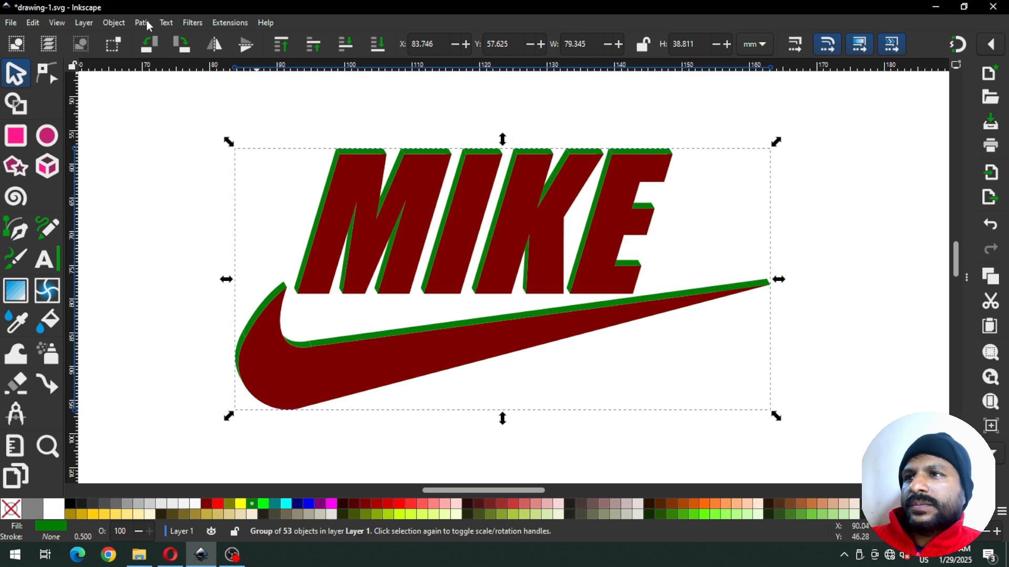
{"action": "left_click", "coordinate": [114, 22]}
{"action": "key", "text": "Escape"}
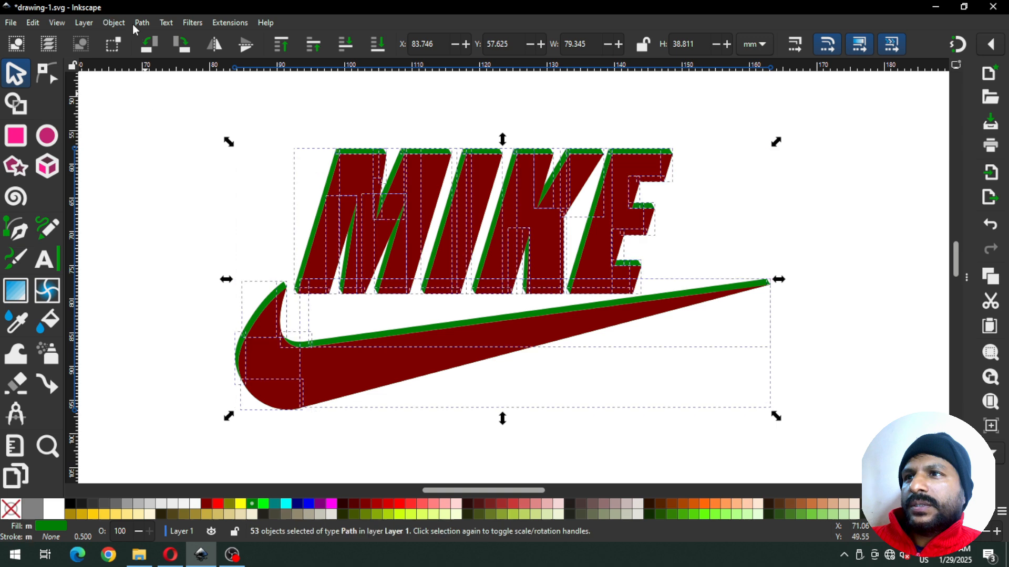
{"action": "left_click", "coordinate": [114, 23]}
{"action": "left_click", "coordinate": [134, 147]}
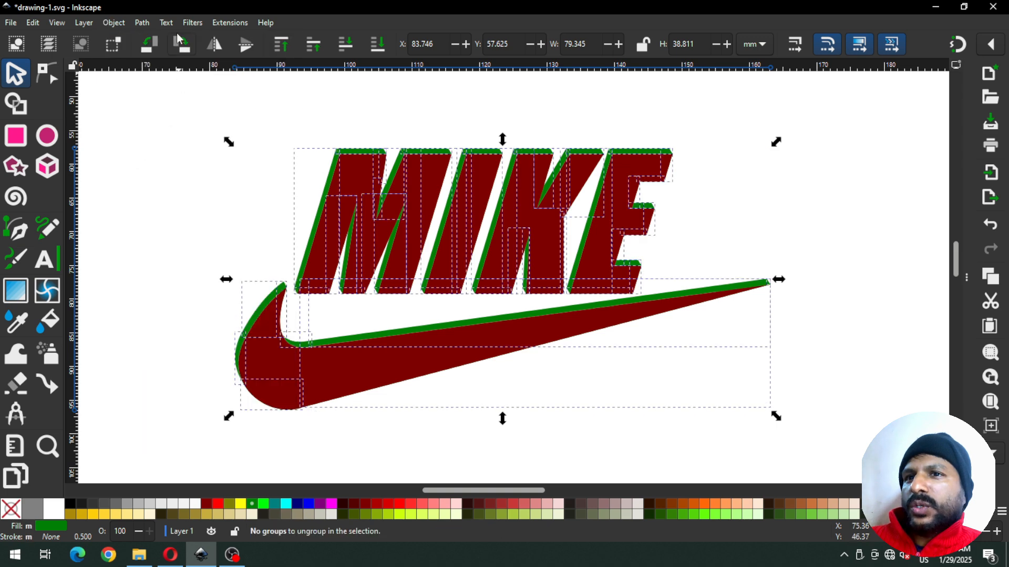
- Unite all green shadow pieces into one path and save the drawing
{"action": "left_click", "coordinate": [141, 22]}
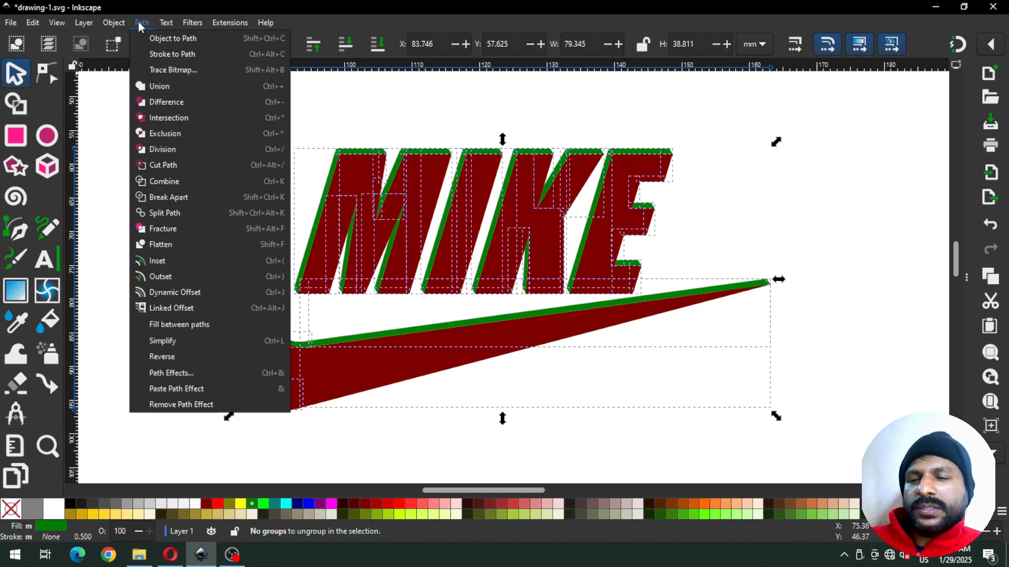
{"action": "left_click", "coordinate": [155, 86]}
{"action": "left_click", "coordinate": [259, 195]}
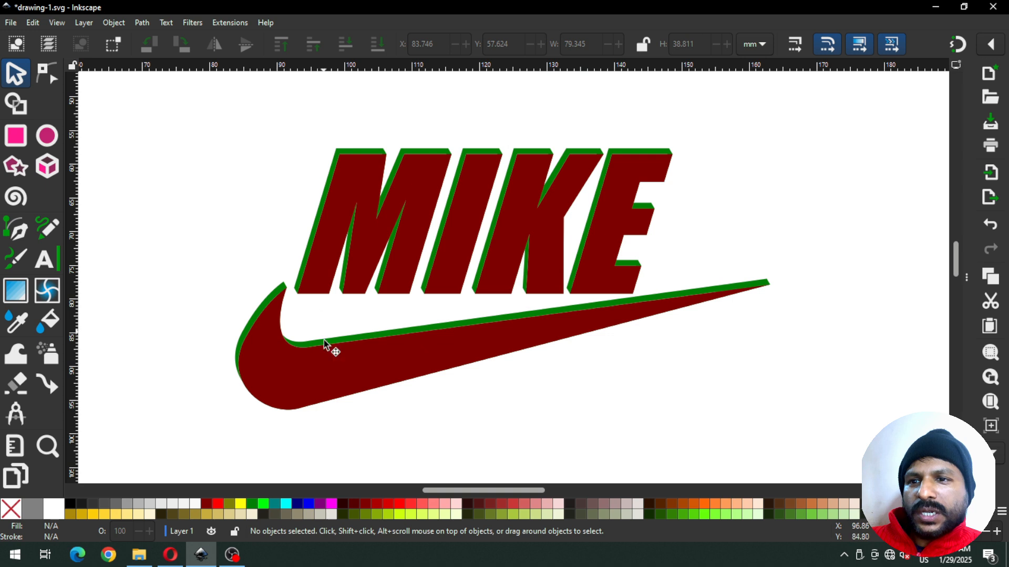
{"action": "key", "text": "ctrl+s"}
{"action": "key", "text": "ctrl+s"}
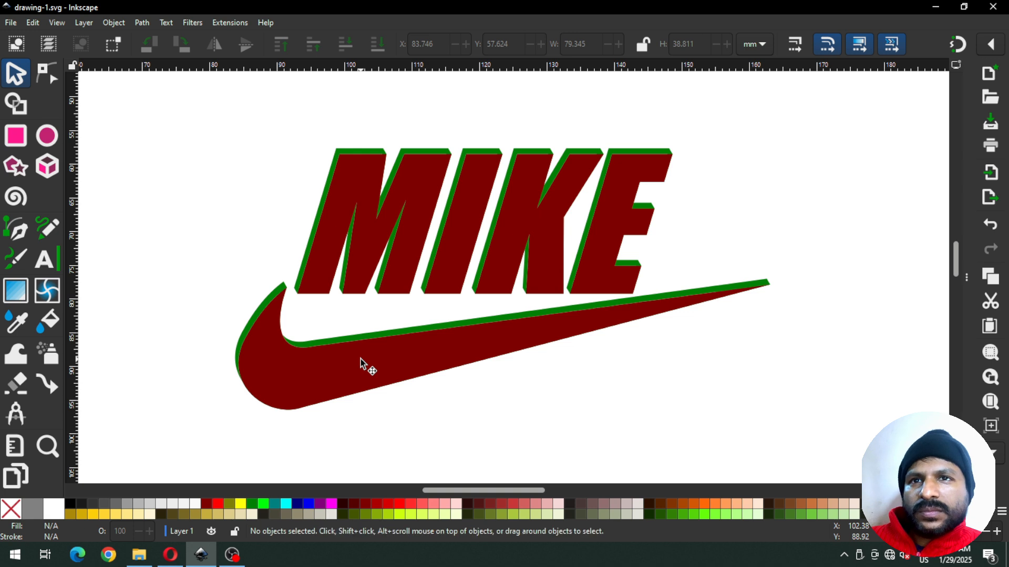
{"action": "key", "text": "minus"}
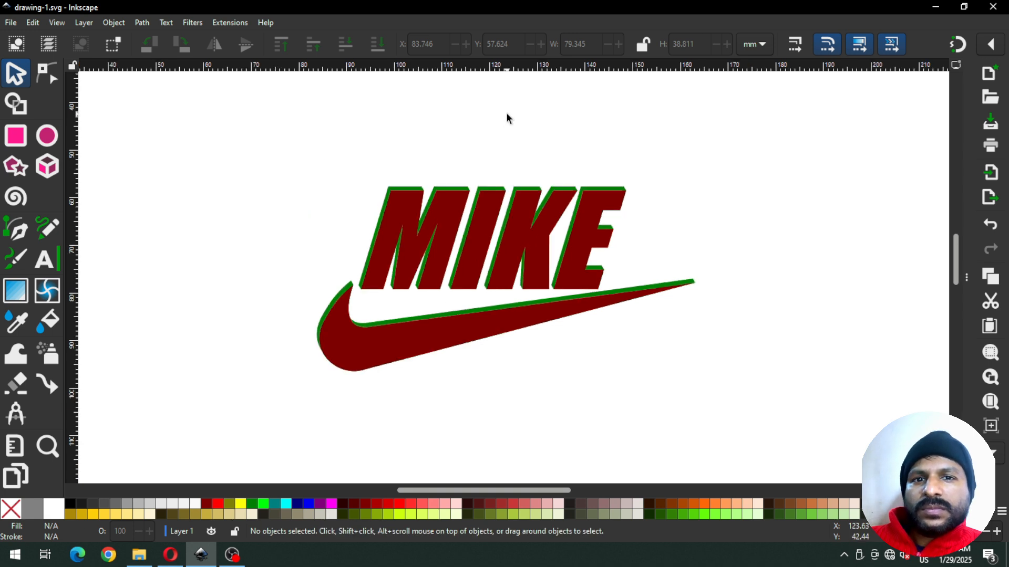
{"action": "key", "text": "ctrl+s"}
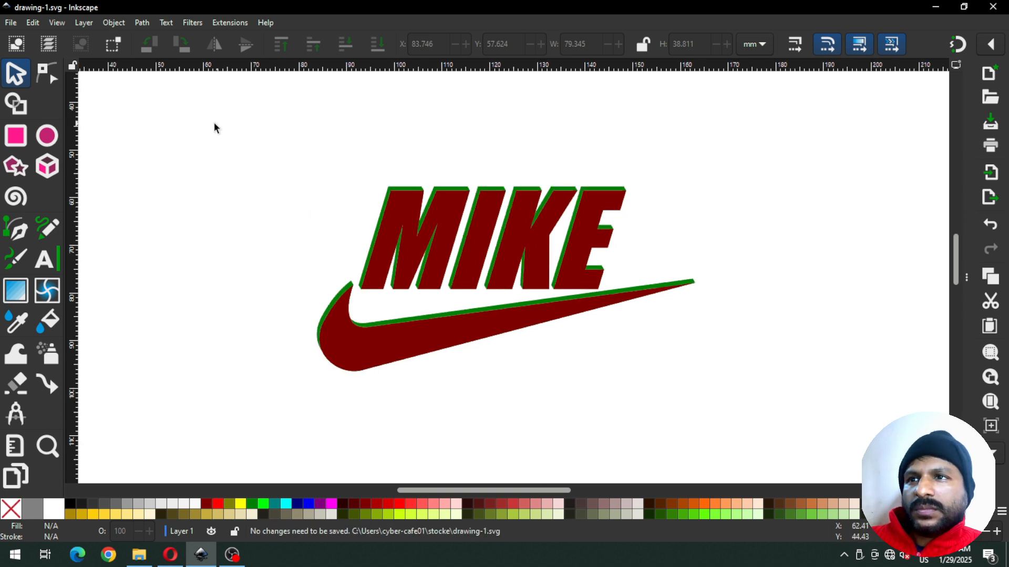
- Draw a dark red rectangle about 131 × 74 mm covering the whole logo and remove its corner rounding
{"action": "left_click", "coordinate": [16, 136]}
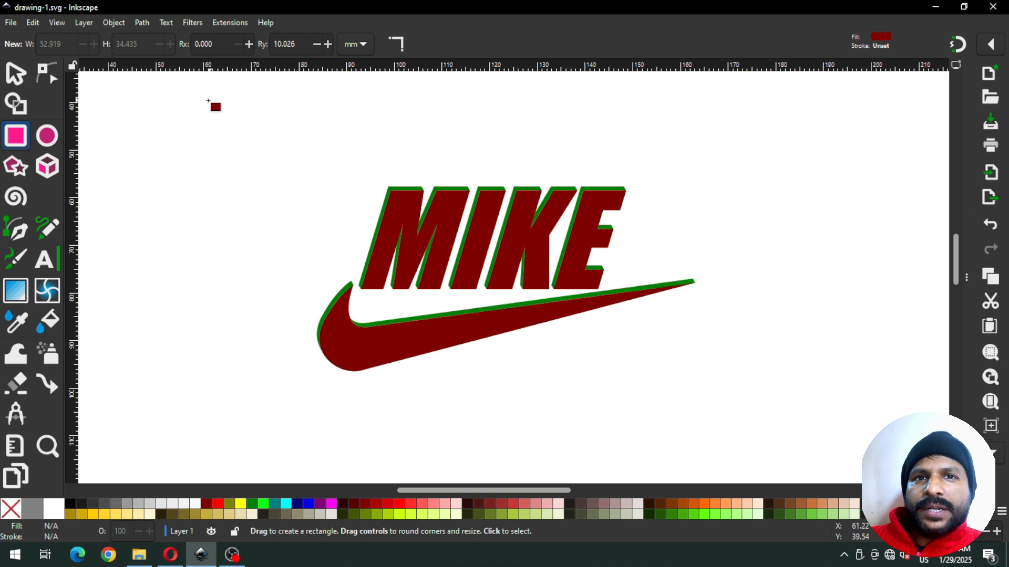
{"action": "left_click_drag", "start_coordinate": [182, 98], "coordinate": [806, 451]}
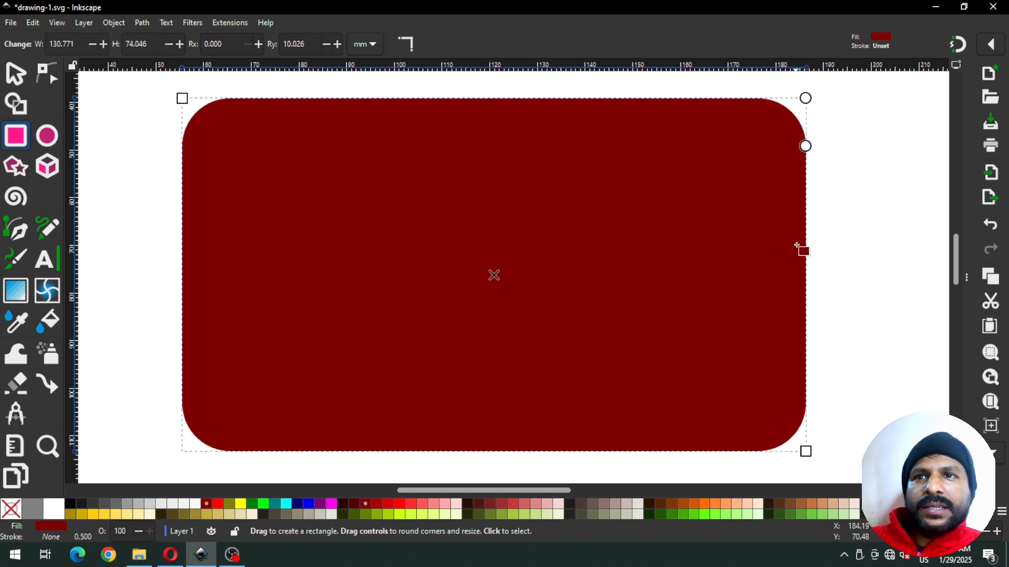
{"action": "left_click_drag", "start_coordinate": [805, 147], "coordinate": [805, 98]}
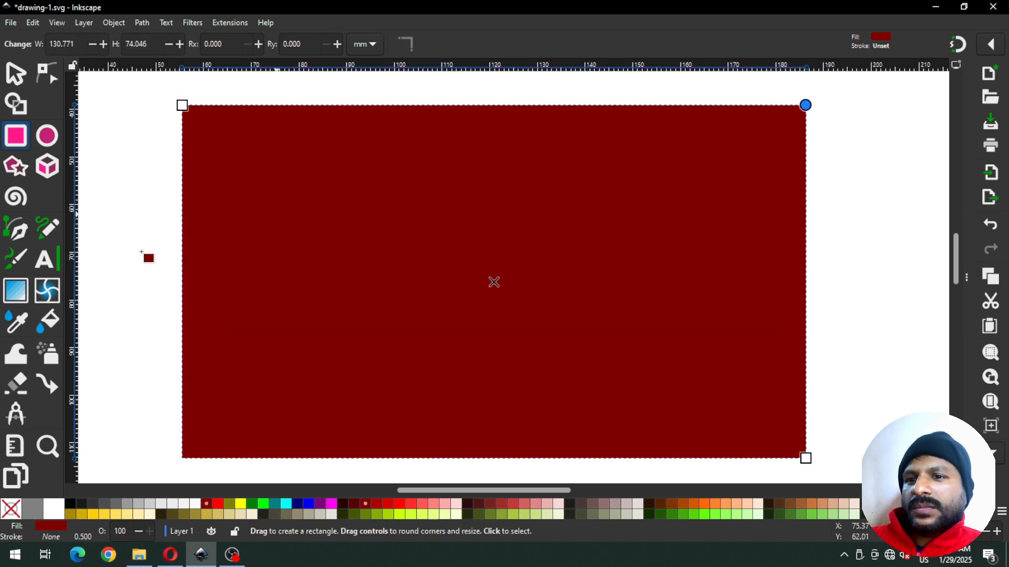
{"action": "left_click", "coordinate": [16, 73]}
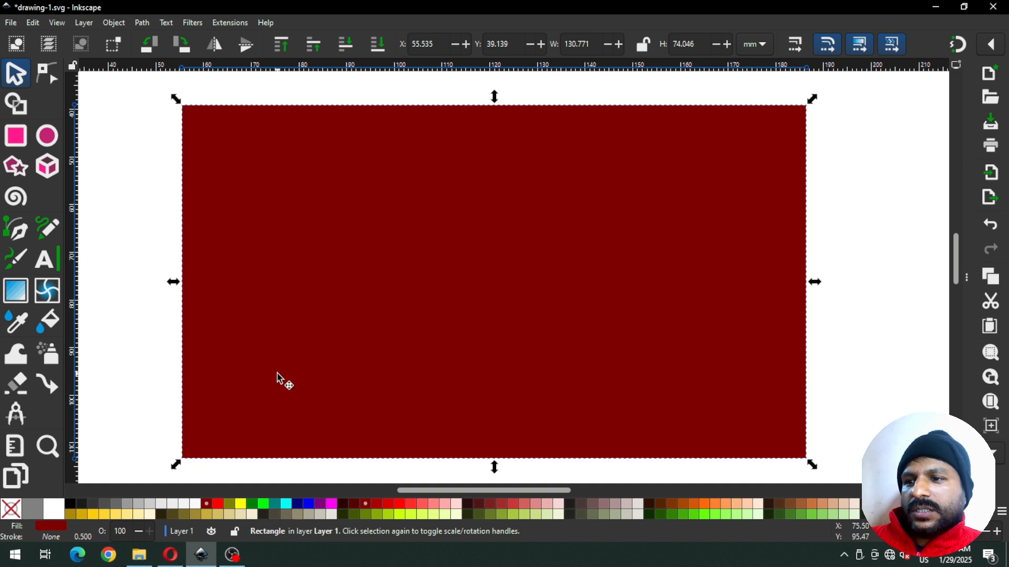
- Fill the background rectangle with the near-black colour #241C1C and lock it against selection
{"action": "left_click", "coordinate": [92, 505]}
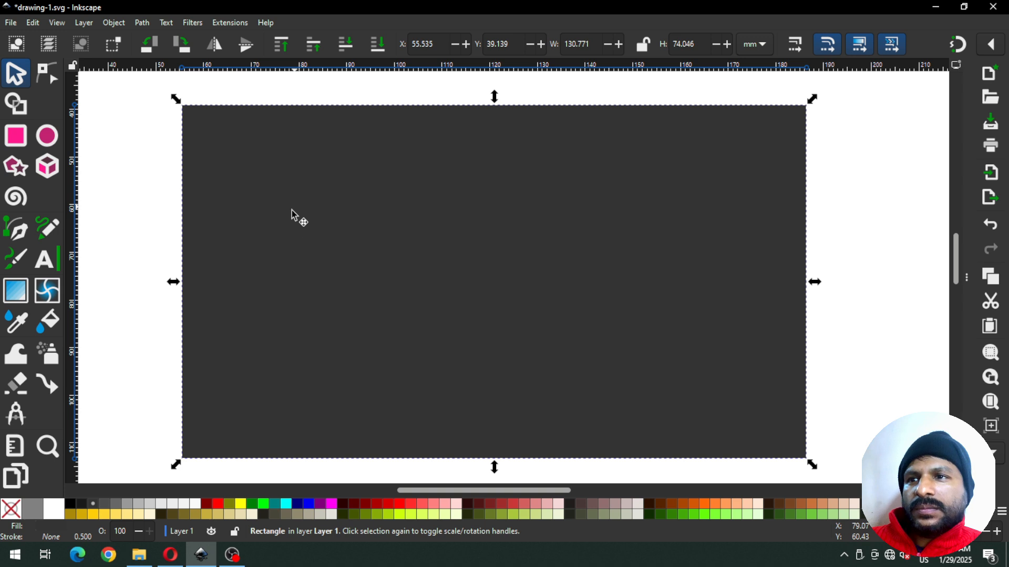
{"action": "left_click", "coordinate": [478, 503]}
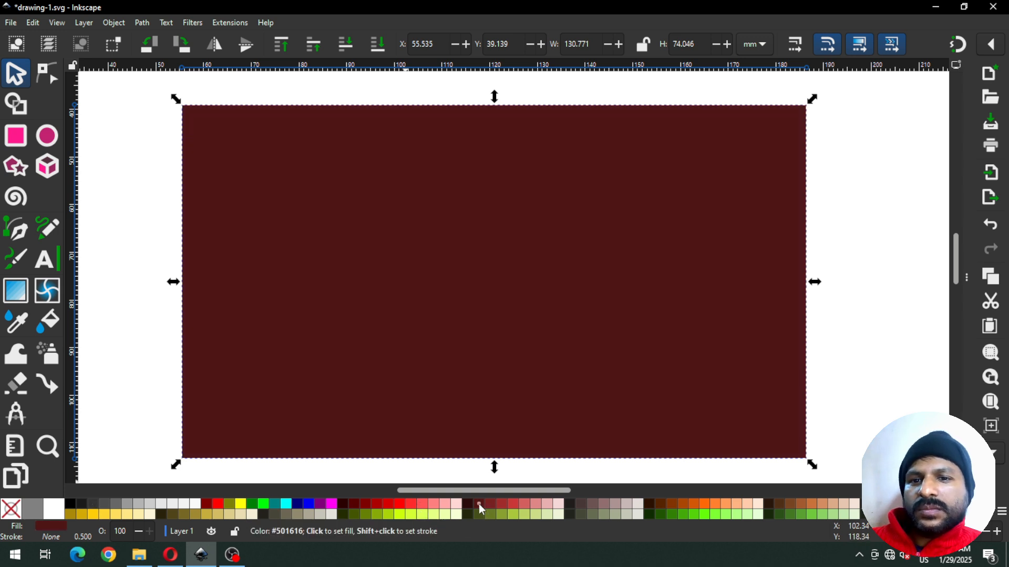
{"action": "left_click", "coordinate": [467, 505]}
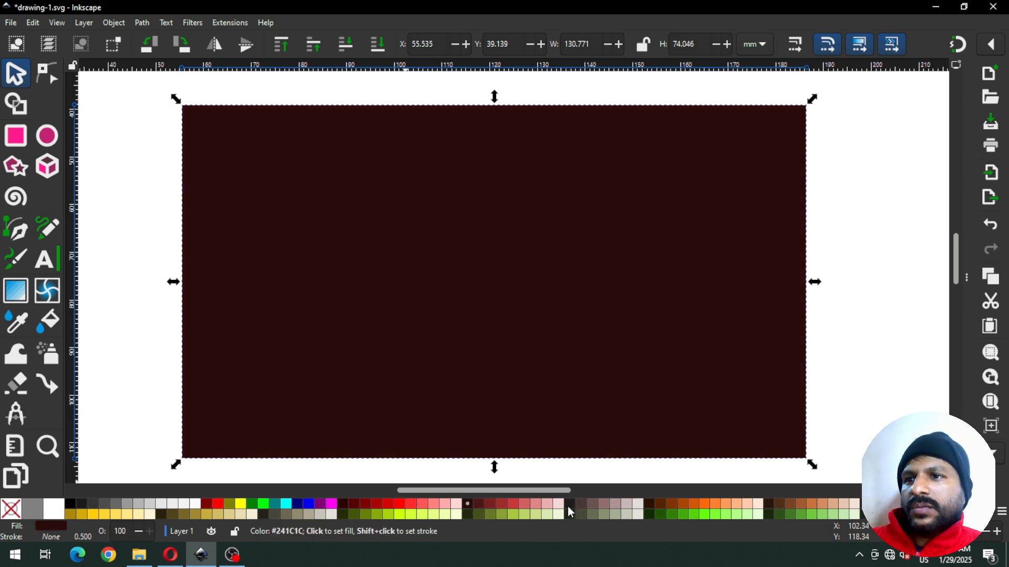
{"action": "left_click", "coordinate": [568, 506]}
{"action": "right_click", "coordinate": [245, 149]}
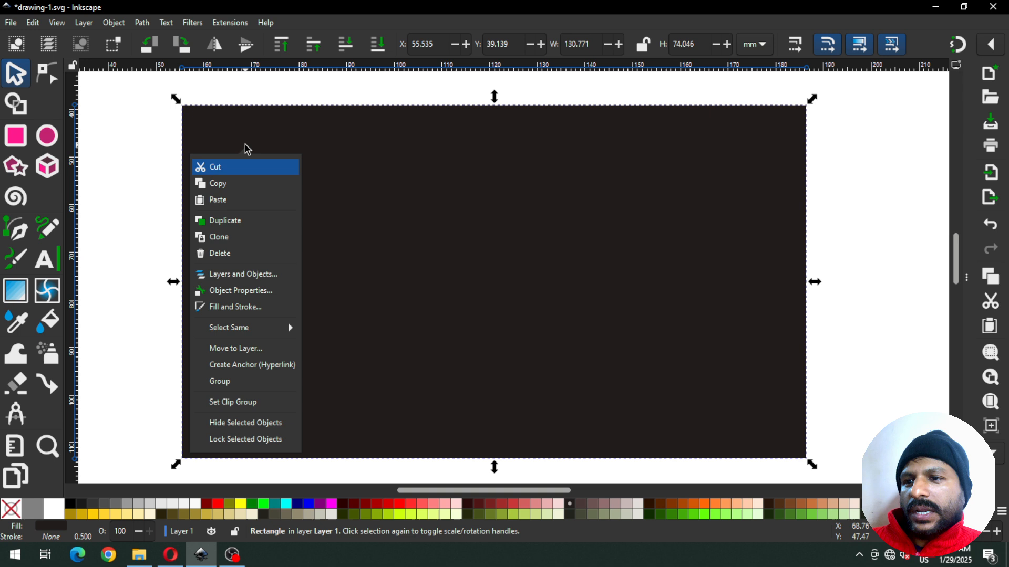
{"action": "left_click", "coordinate": [260, 439]}
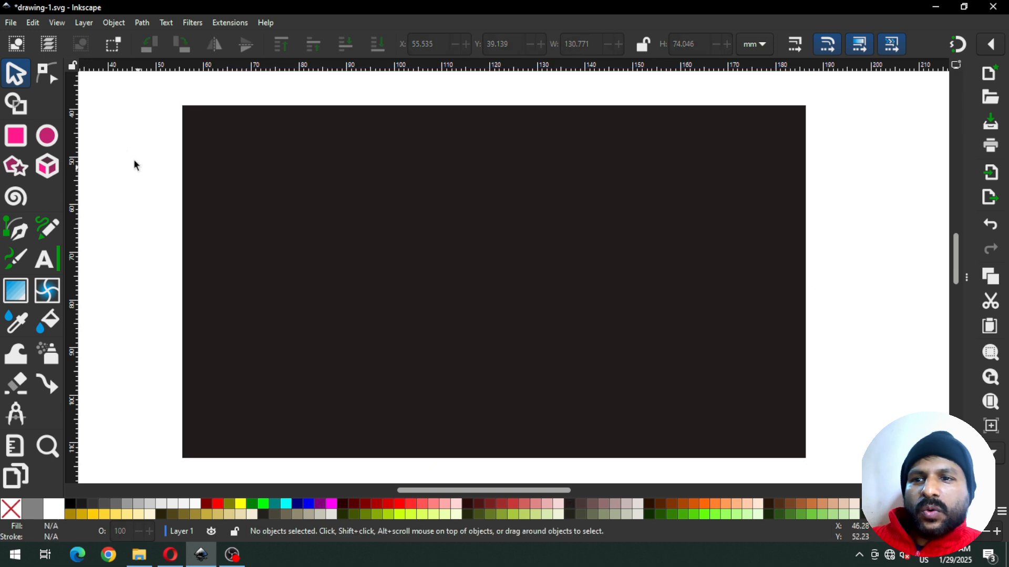
- Raise both logo paths, the dark red face and green shadow, above the rectangle and save the drawing
{"action": "left_click_drag", "start_coordinate": [150, 87], "coordinate": [889, 435]}
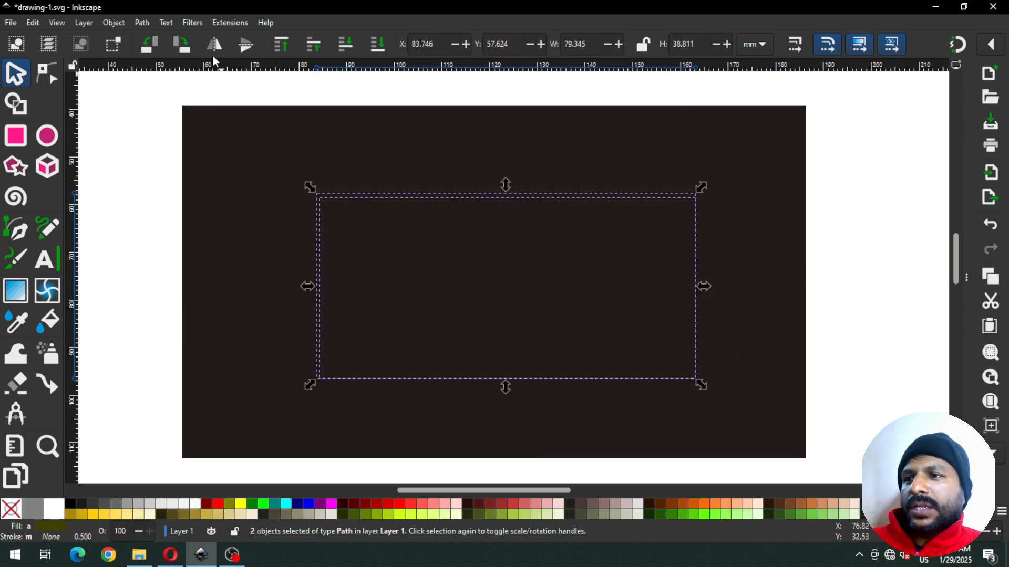
{"action": "left_click", "coordinate": [113, 24]}
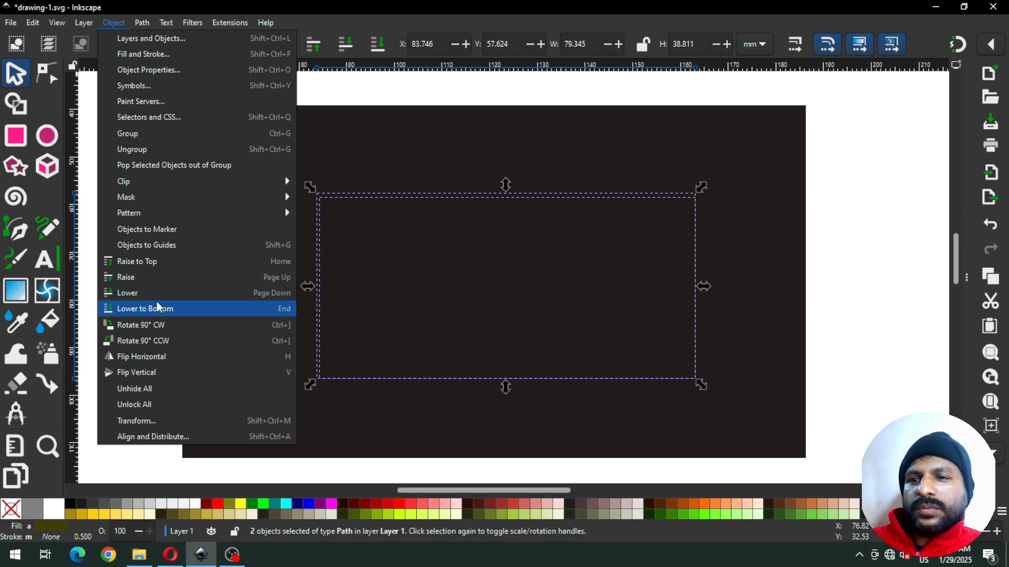
{"action": "left_click", "coordinate": [150, 262]}
{"action": "key", "text": "Escape"}
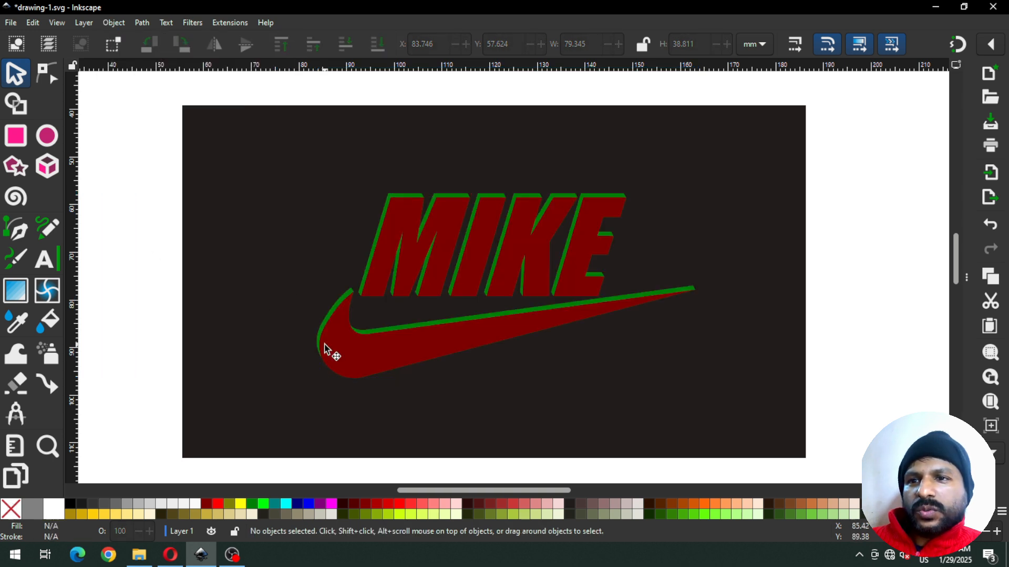
{"action": "key", "text": "ctrl+s"}
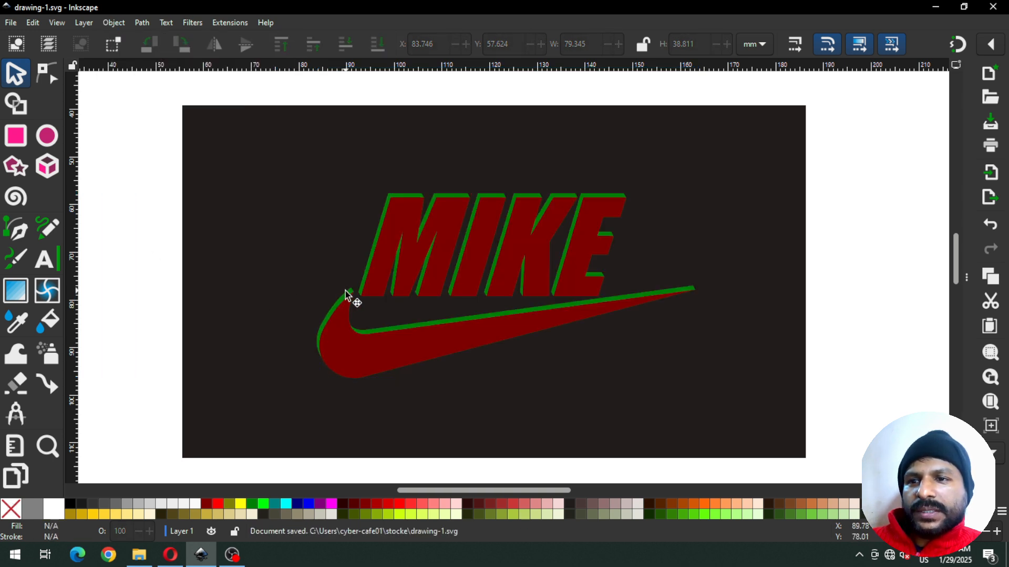
- Fill the green shadow path with 2.5% Gray and save the drawing
{"action": "left_click", "coordinate": [342, 295]}
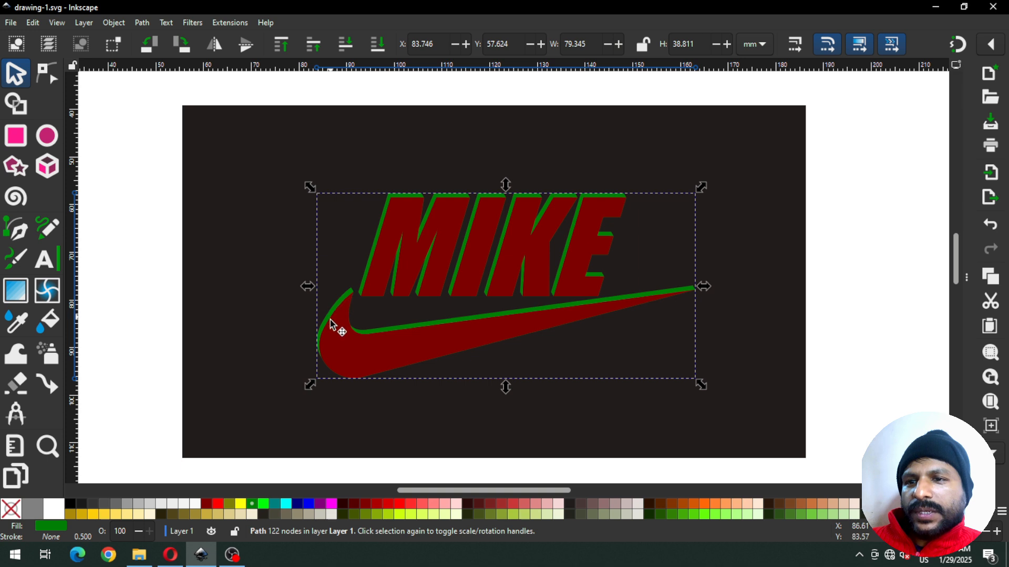
{"action": "left_click", "coordinate": [195, 503]}
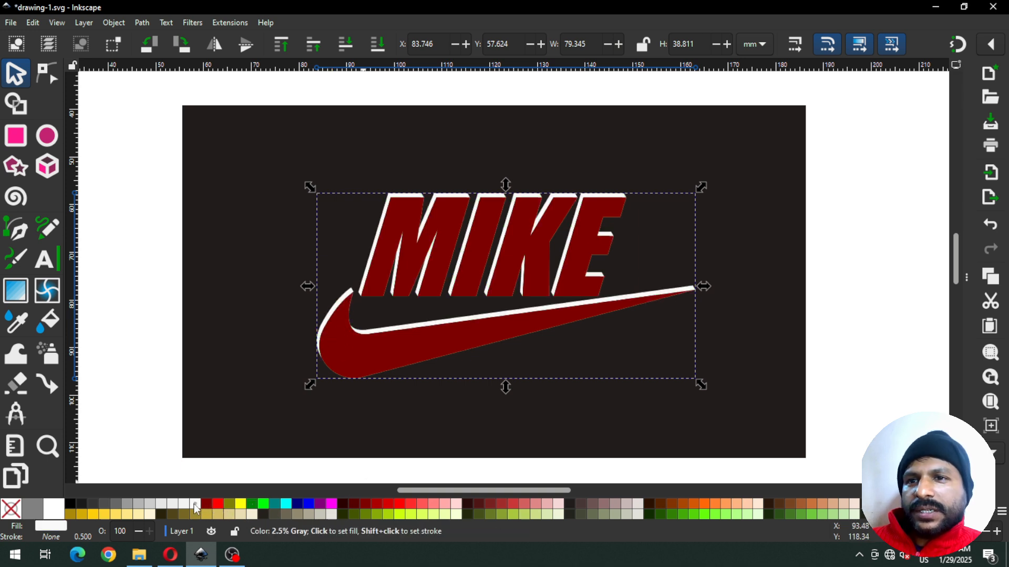
{"action": "left_click", "coordinate": [144, 274]}
{"action": "key", "text": "z"}
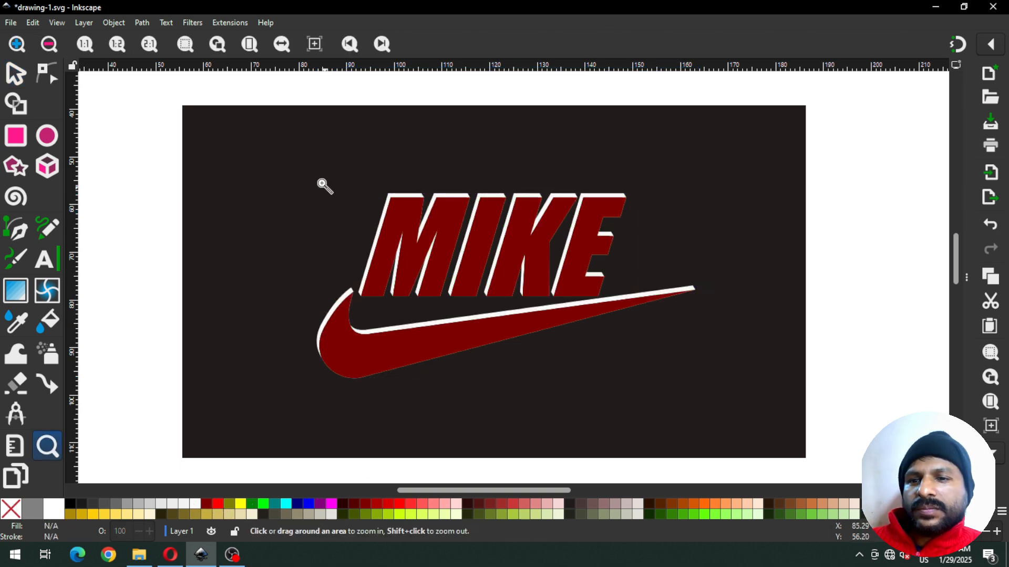
{"action": "left_click_drag", "start_coordinate": [256, 140], "coordinate": [718, 387]}
{"action": "key", "text": "ctrl+s"}
{"action": "key", "text": "ctrl+s"}
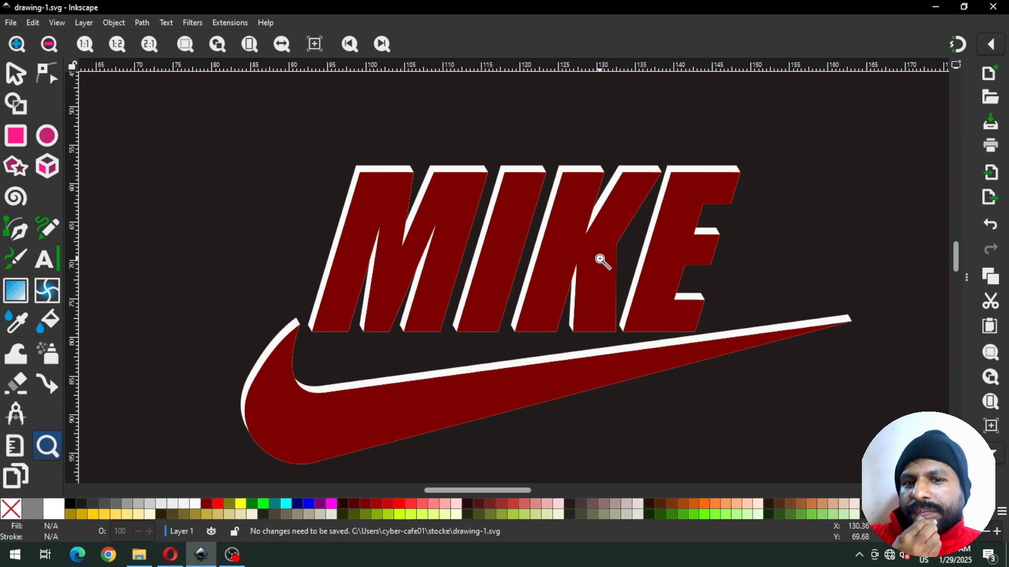
- Duplicate the dark red front logo shape and fill the copy with black
{"action": "left_click", "coordinate": [16, 73]}
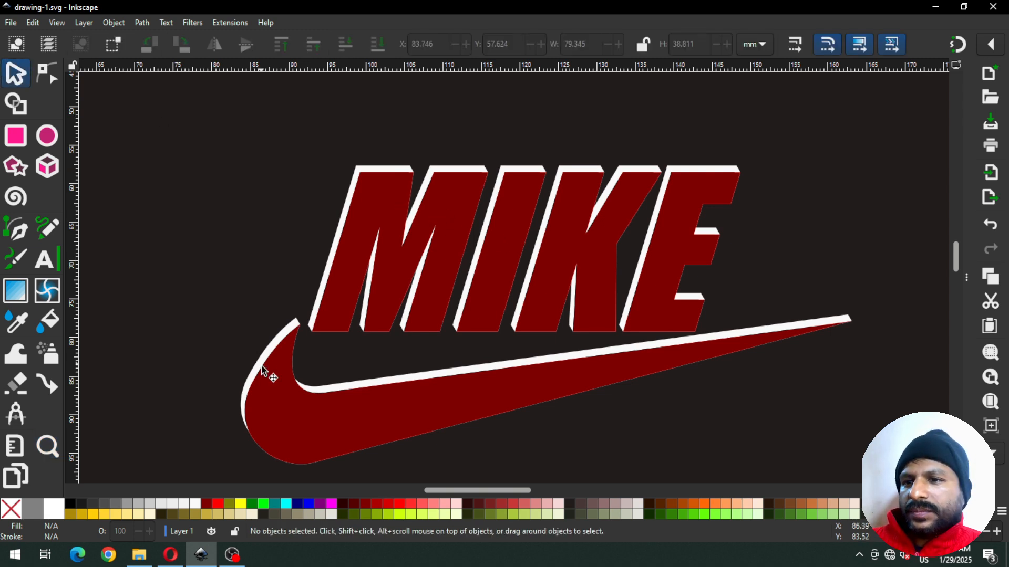
{"action": "left_click", "coordinate": [276, 394]}
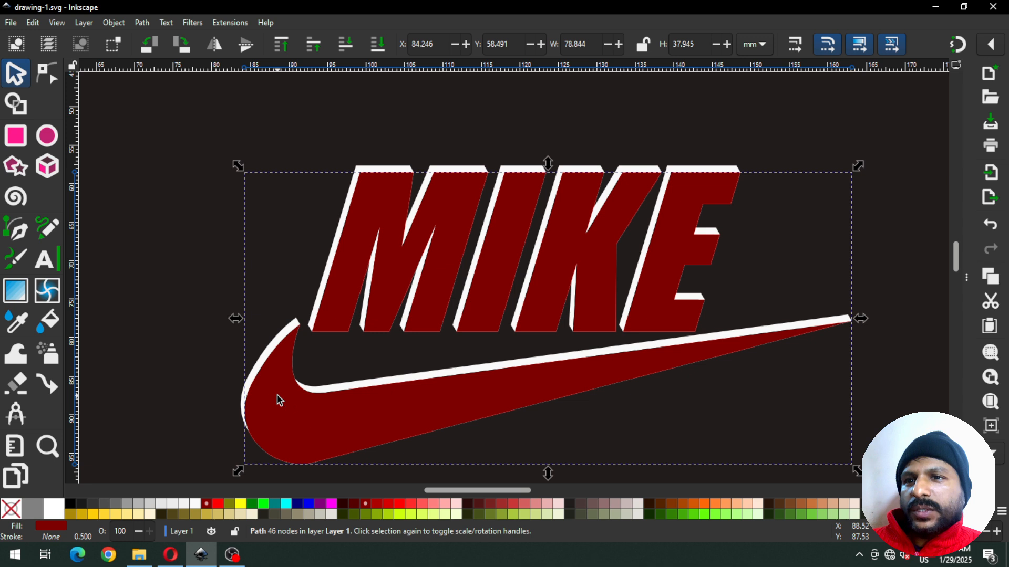
{"action": "right_click", "coordinate": [277, 395]}
{"action": "left_click", "coordinate": [250, 136]}
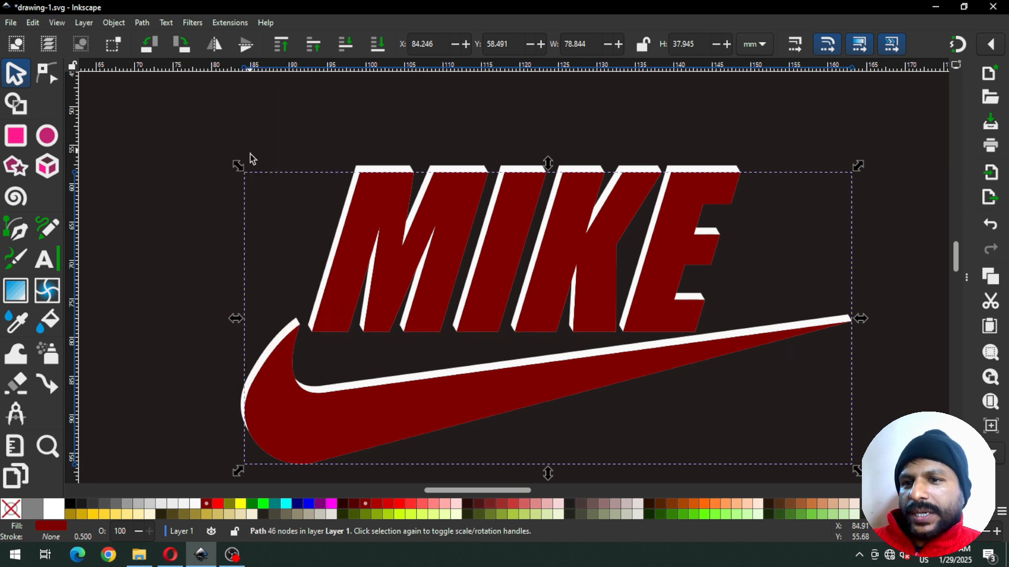
{"action": "left_click", "coordinate": [70, 503]}
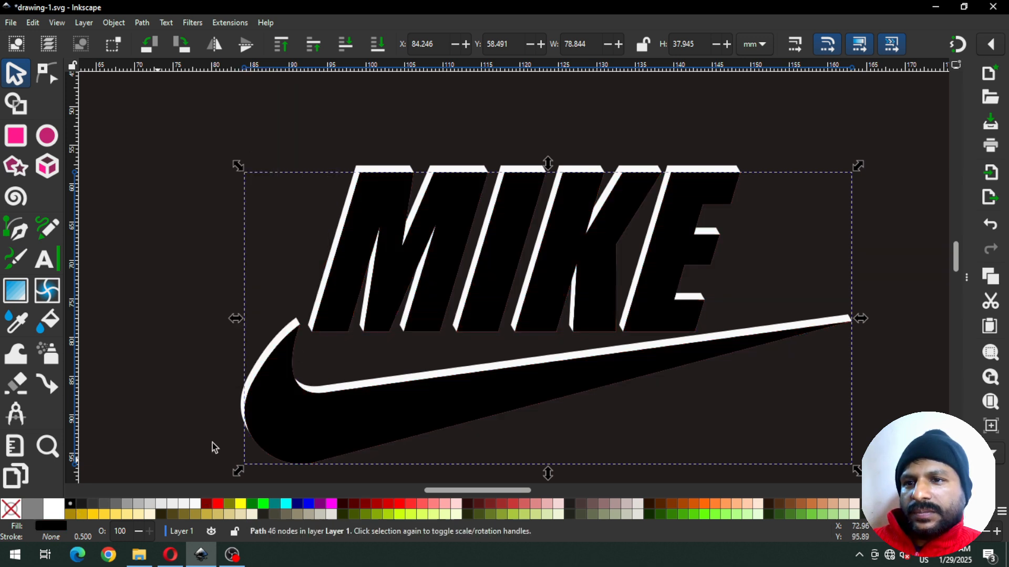
- Move the black copy slightly up and left to about X 83.6 mm, Y 57.5 mm
{"action": "key", "text": "z"}
{"action": "left_click_drag", "start_coordinate": [289, 266], "coordinate": [383, 347]}
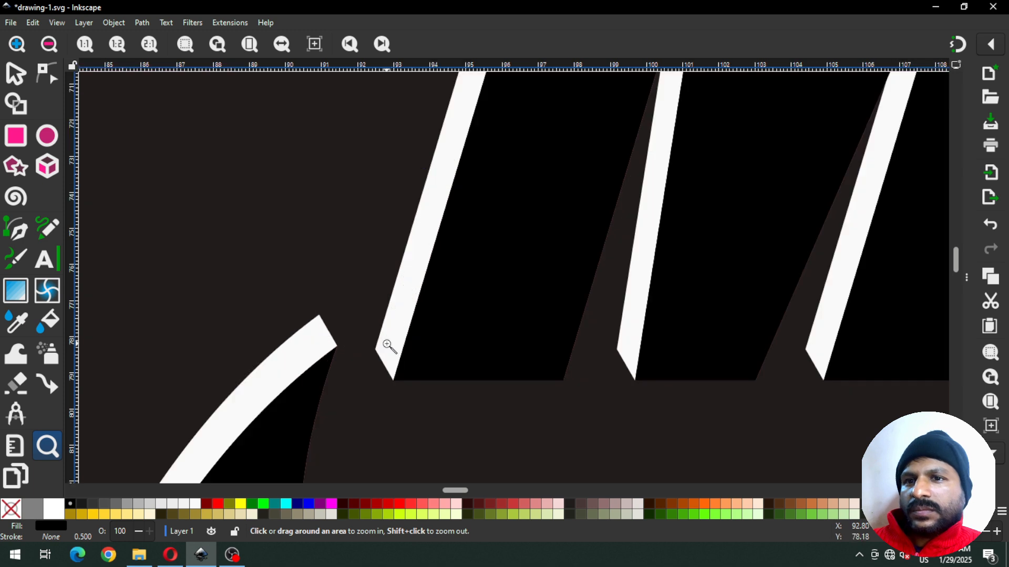
{"action": "left_click", "coordinate": [17, 72]}
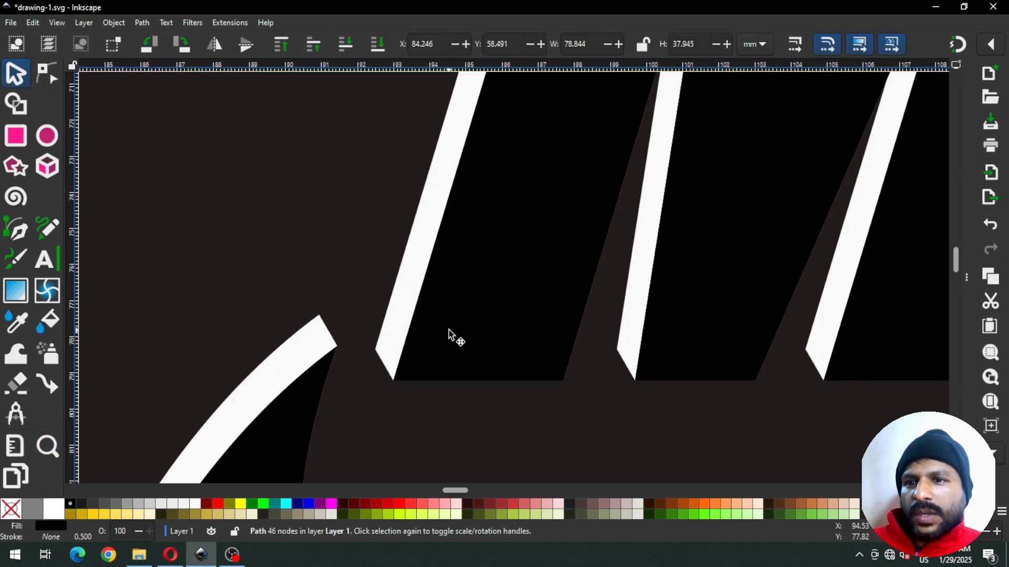
{"action": "mouse_move", "coordinate": [450, 339]}
{"action": "left_mouse_down"}
{"action": "mouse_move", "coordinate": [423, 309]}
{"action": "mouse_move", "coordinate": [434, 305]}
{"action": "left_mouse_up"}
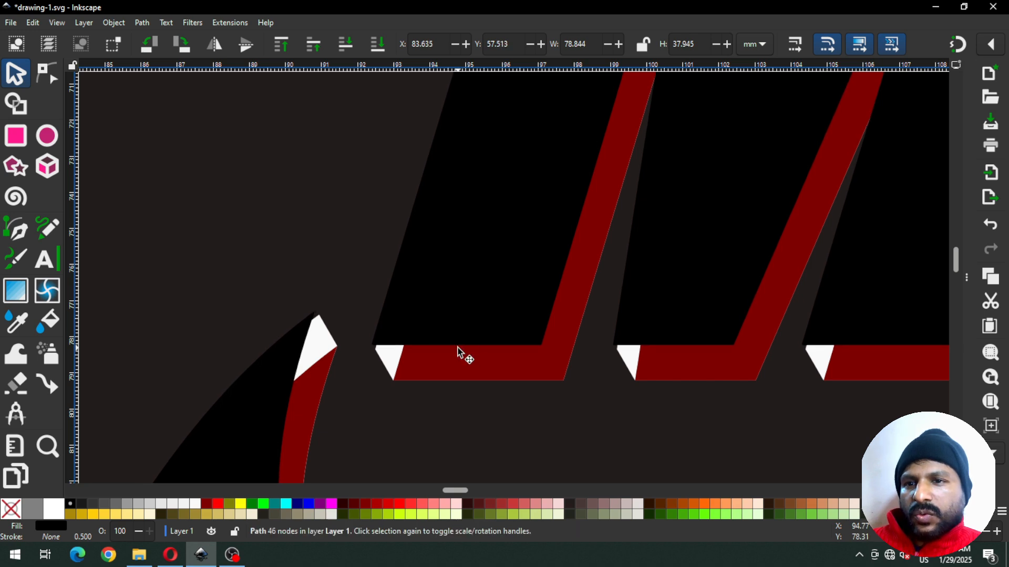
- Raise the off-white shadow and dark red face together above the black copy, then save the drawing
{"action": "left_click", "coordinate": [387, 359]}
{"action": "left_click", "coordinate": [428, 367], "text": "shift"}
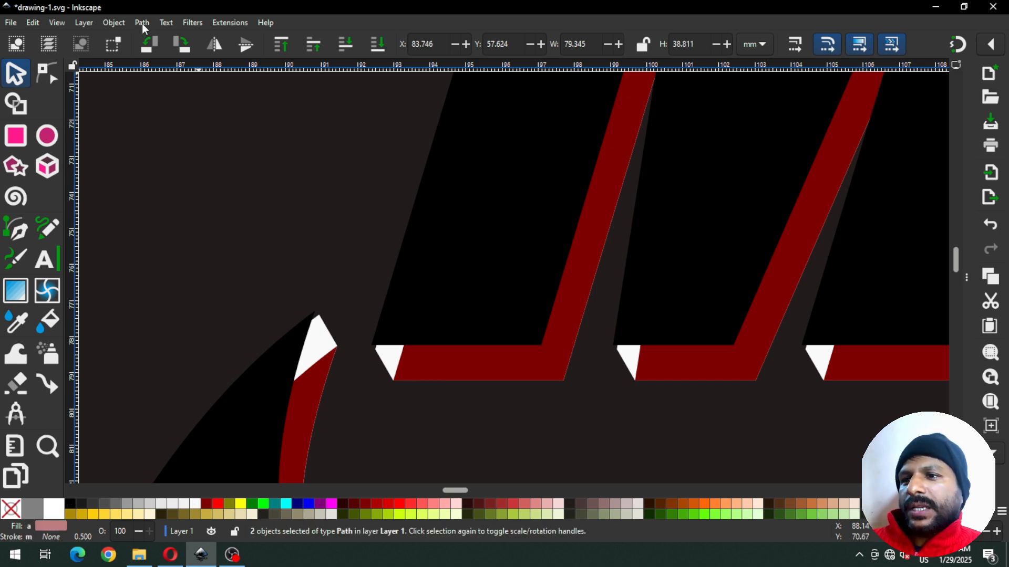
{"action": "left_click", "coordinate": [113, 23]}
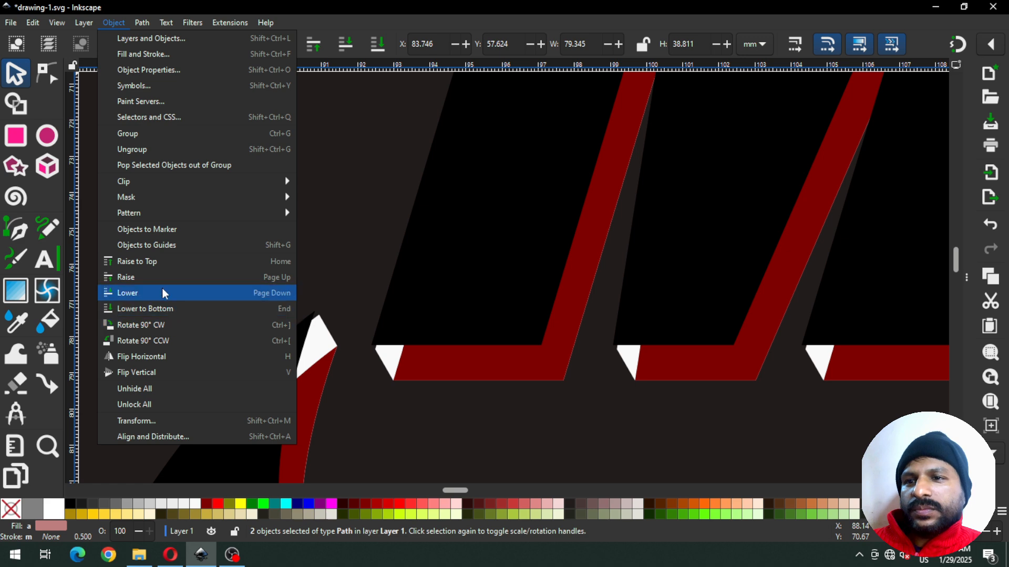
{"action": "left_click", "coordinate": [164, 261]}
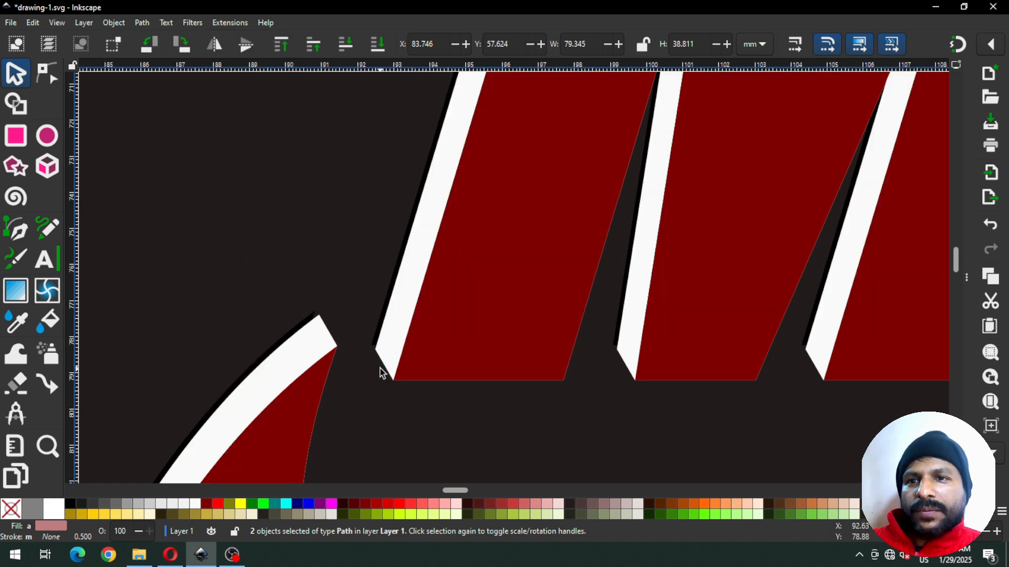
{"action": "key", "text": "minus"}
{"action": "key", "text": "minus"}
{"action": "key", "text": "minus"}
{"action": "key", "text": "minus"}
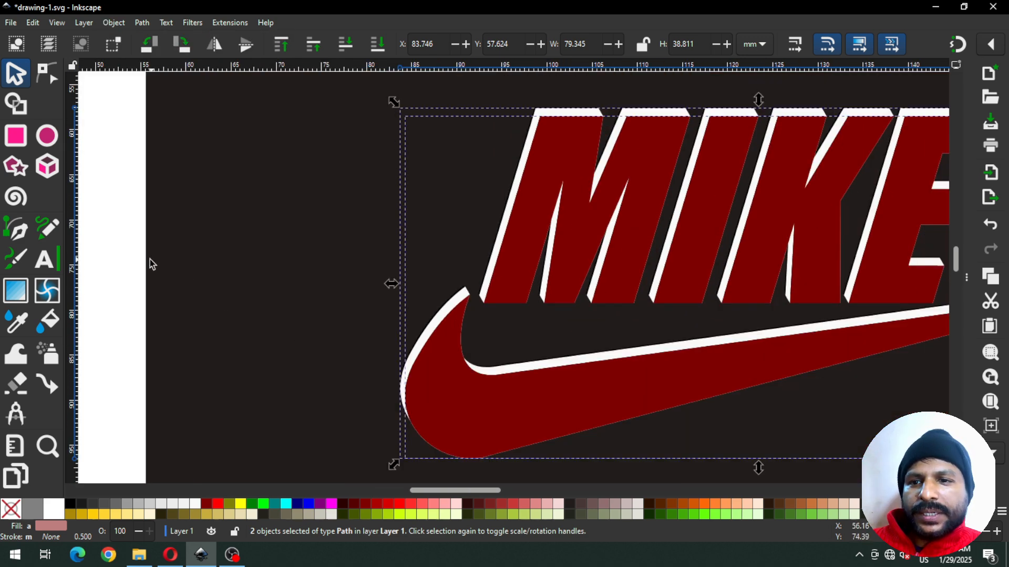
{"action": "left_click", "coordinate": [229, 278]}
{"action": "scroll", "coordinate": [406, 494], "scroll_direction": "right", "scroll_amount": 5}
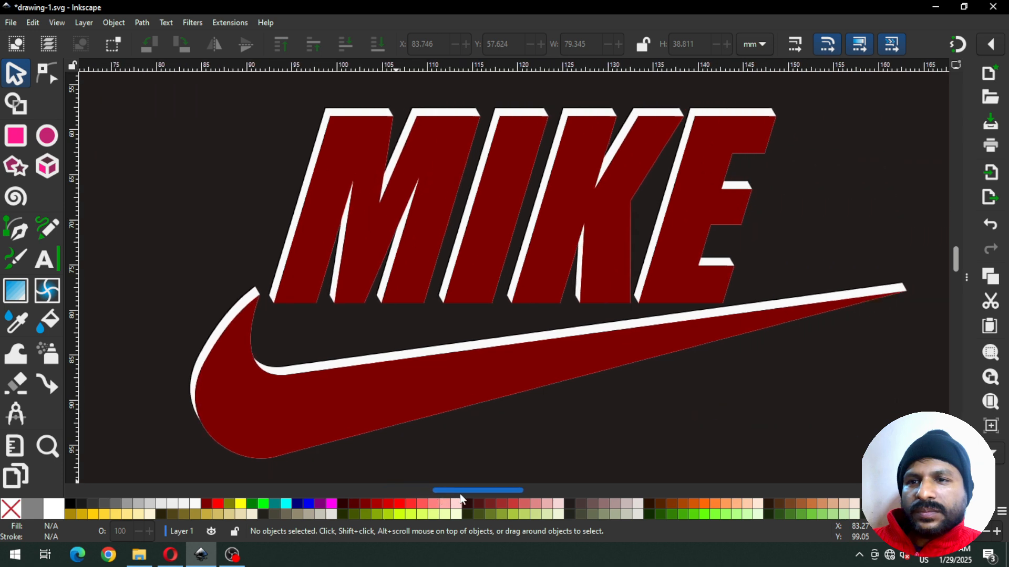
{"action": "key", "text": "ctrl+s"}
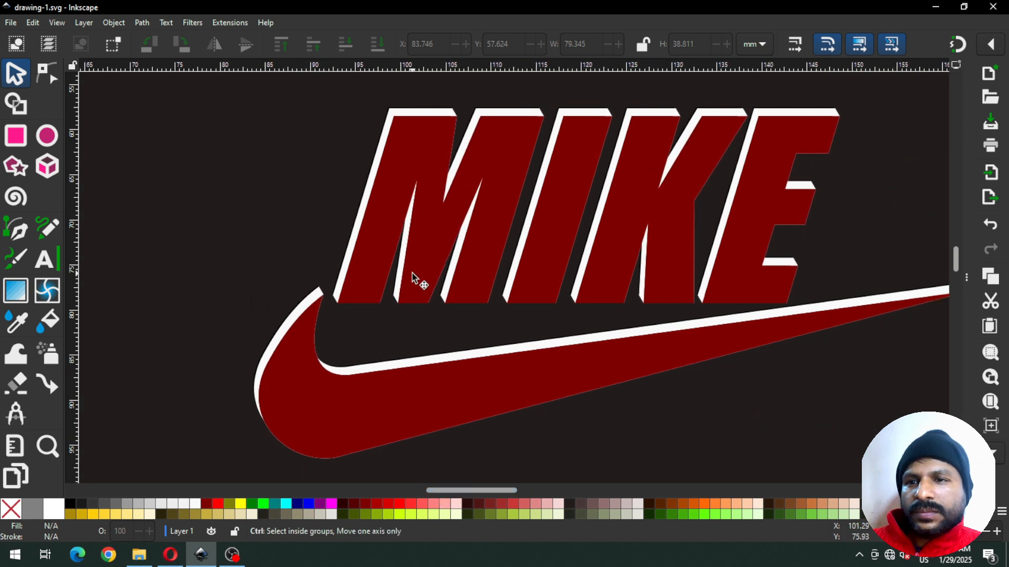
- Duplicate the off-white shadow path and fill the copy with cyan
{"action": "left_click", "coordinate": [305, 308]}
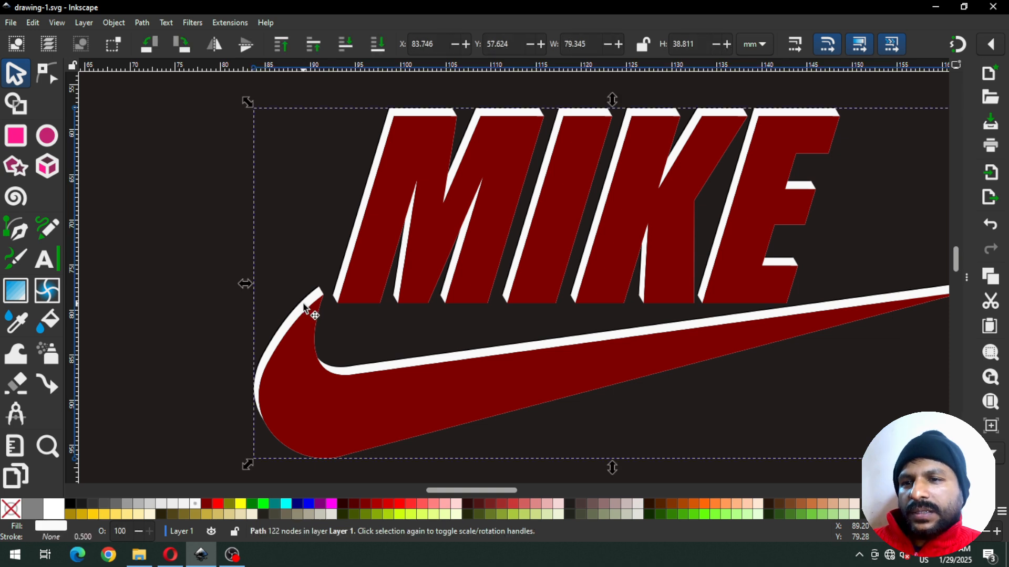
{"action": "right_click", "coordinate": [305, 308]}
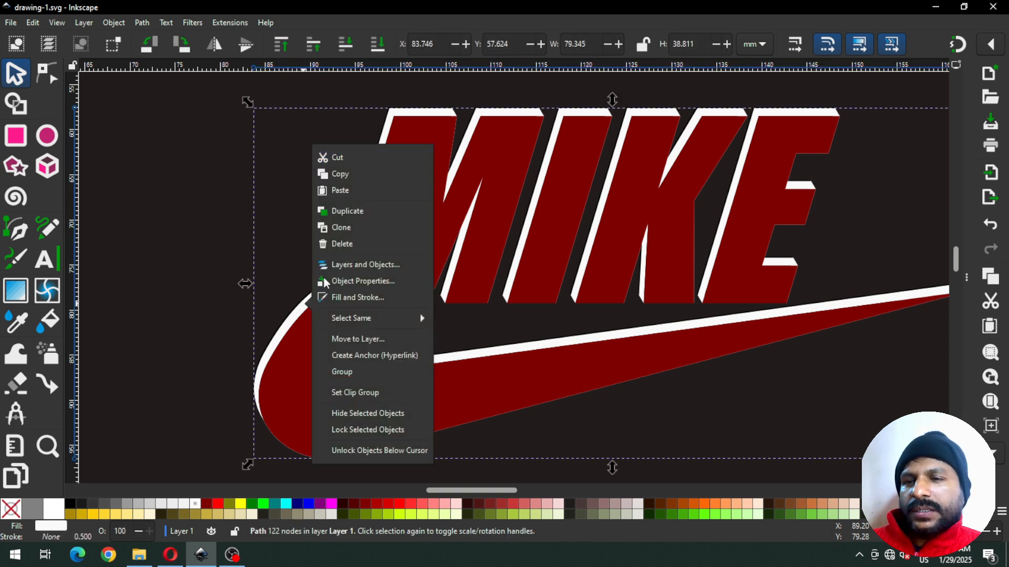
{"action": "left_click", "coordinate": [345, 213]}
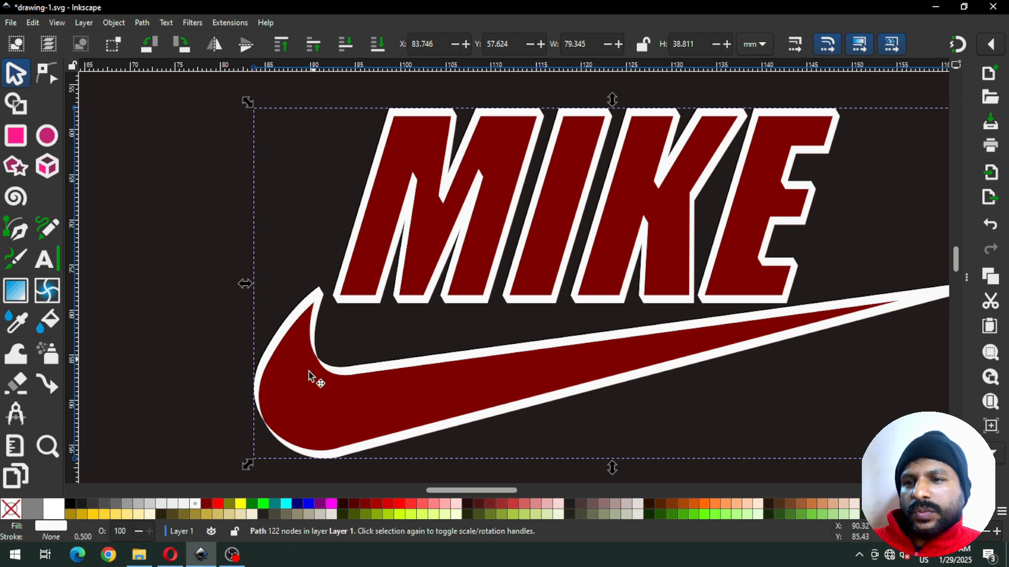
{"action": "left_click", "coordinate": [286, 505]}
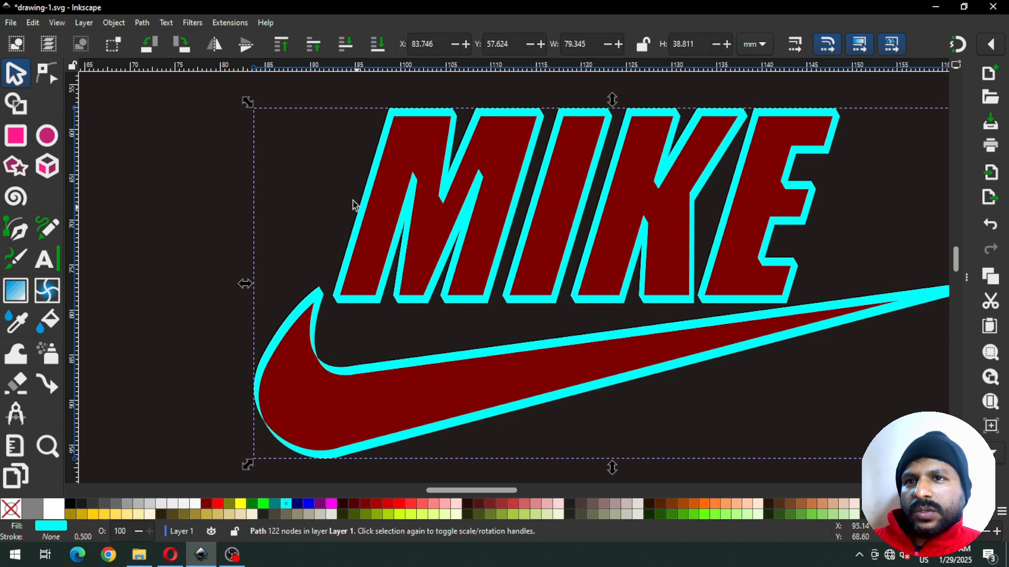
- Duplicate the dark red face of the MIKE and swoosh logo in place
{"action": "left_click", "coordinate": [267, 224]}
{"action": "left_click", "coordinate": [379, 234]}
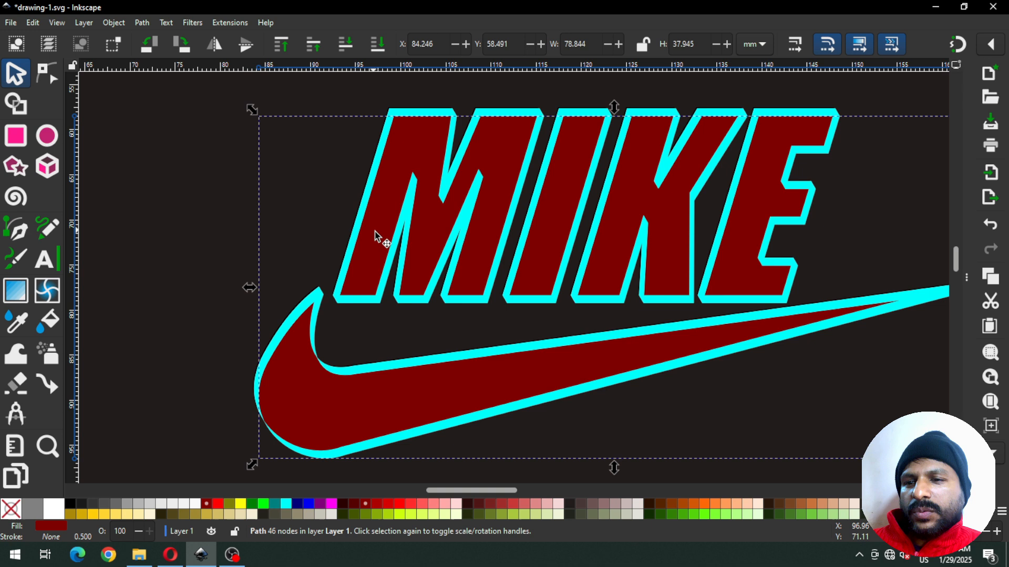
{"action": "right_click", "coordinate": [318, 423]}
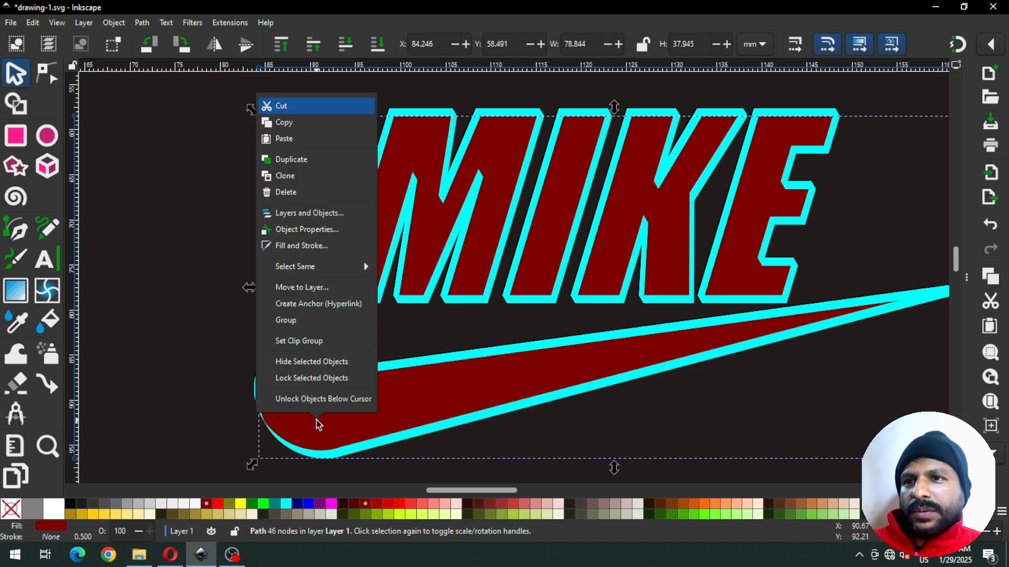
{"action": "left_click", "coordinate": [300, 160]}
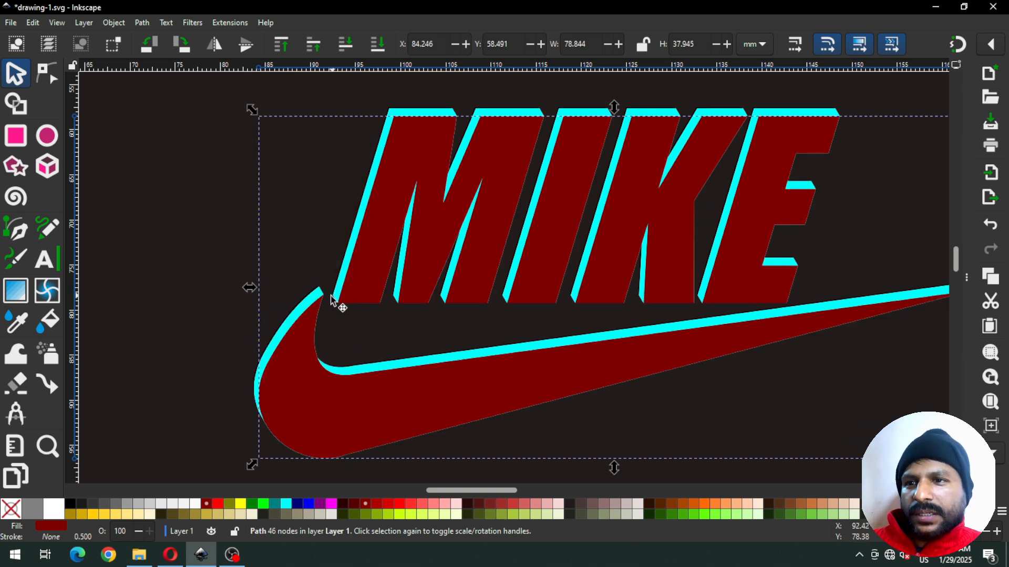
- Subtract the dark red copy from the cyan path using Difference, and fill the remaining edge shape with off-white
{"action": "key", "text": "shift"}
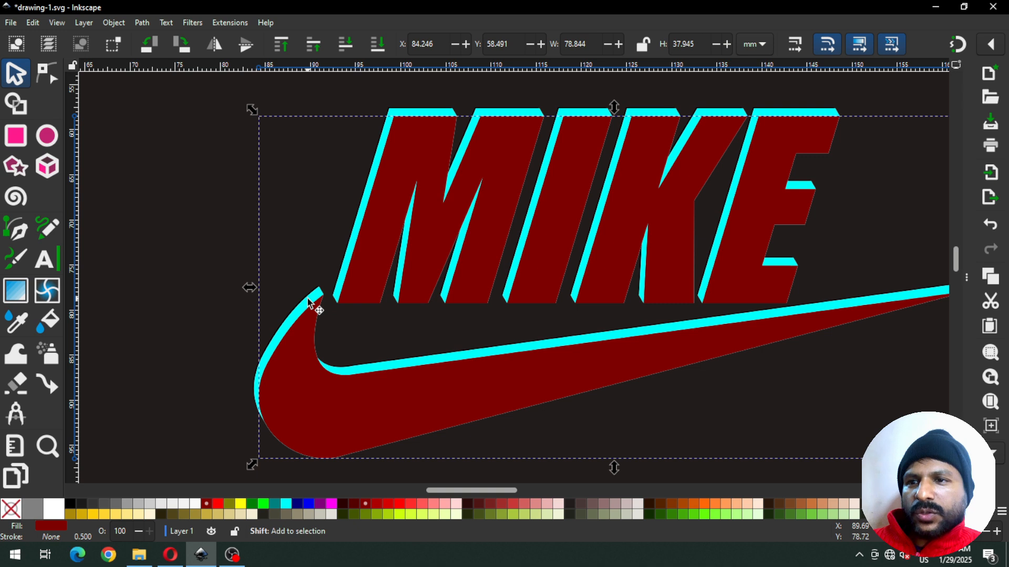
{"action": "left_click", "coordinate": [308, 302], "text": "shift"}
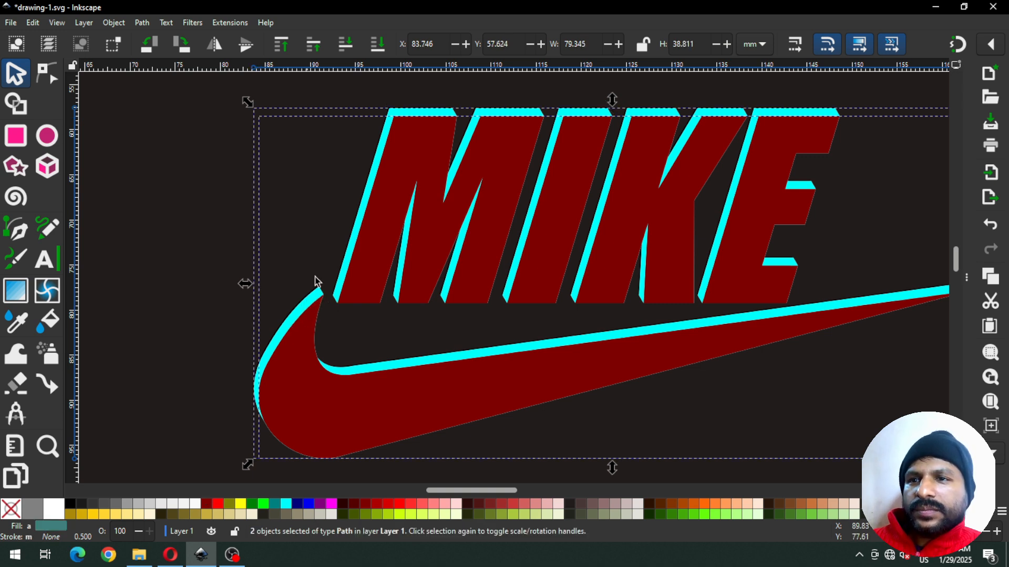
{"action": "left_click", "coordinate": [142, 22]}
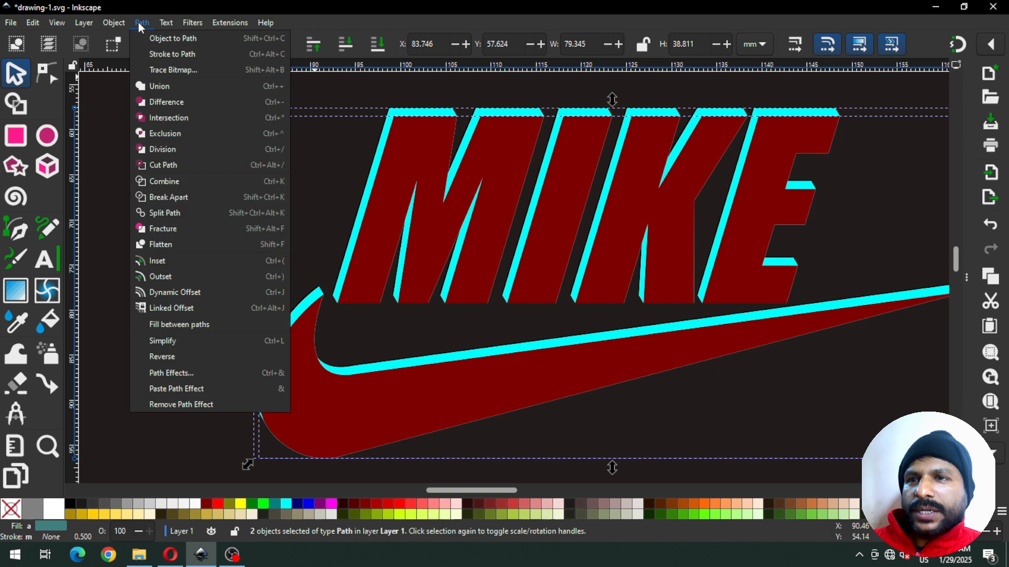
{"action": "left_click", "coordinate": [165, 100]}
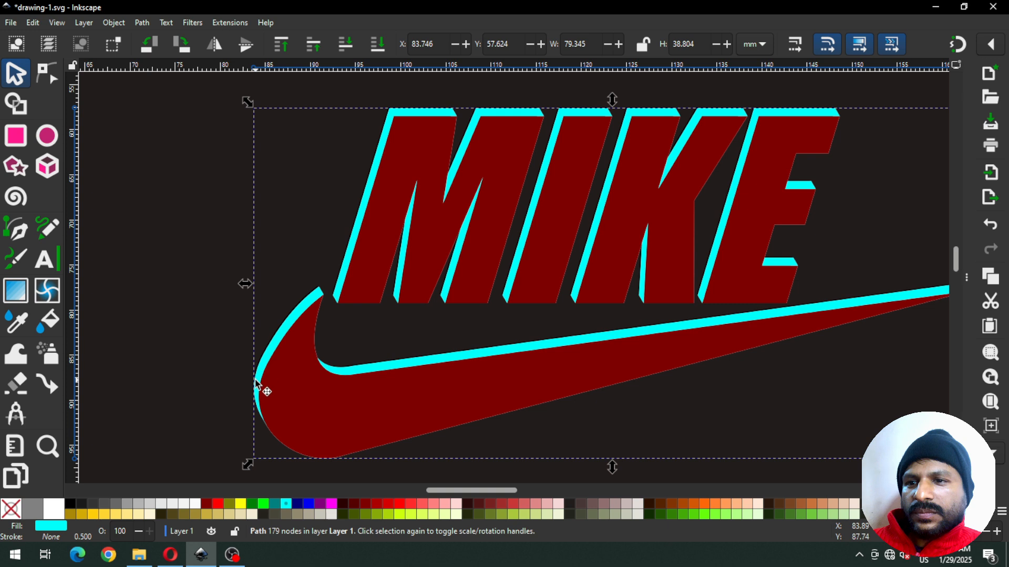
{"action": "left_click", "coordinate": [196, 508]}
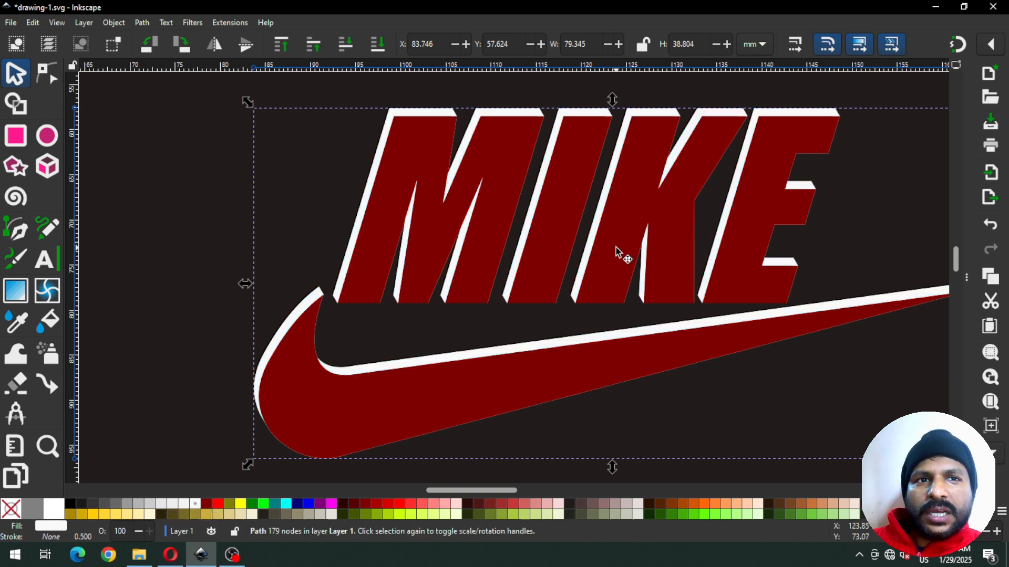
- Open the Fill and Stroke settings for the off-white edge shape
{"action": "scroll", "coordinate": [616, 251], "scroll_direction": "down", "scroll_amount": 1}
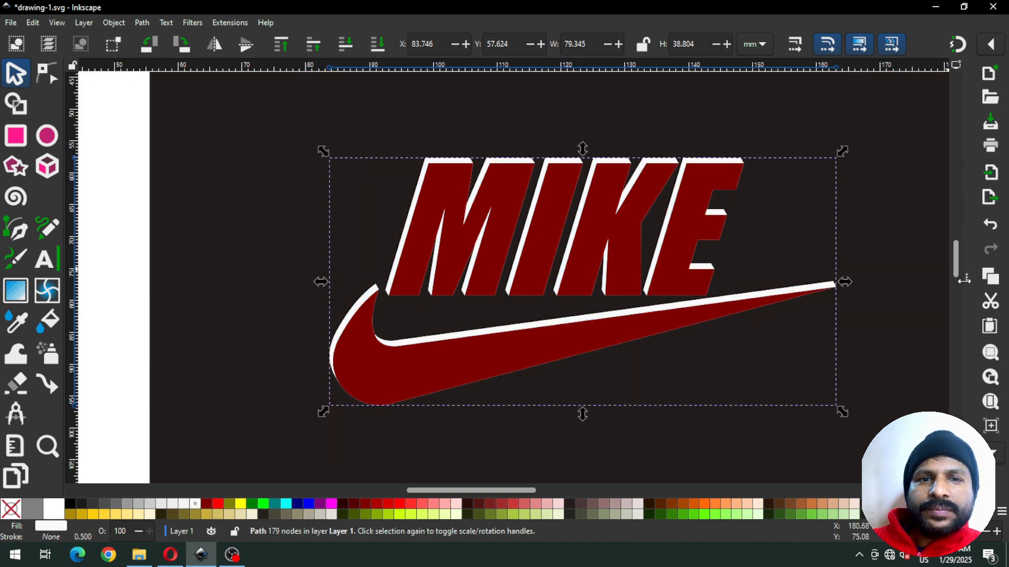
{"action": "key", "text": "ctrl+shift+e"}
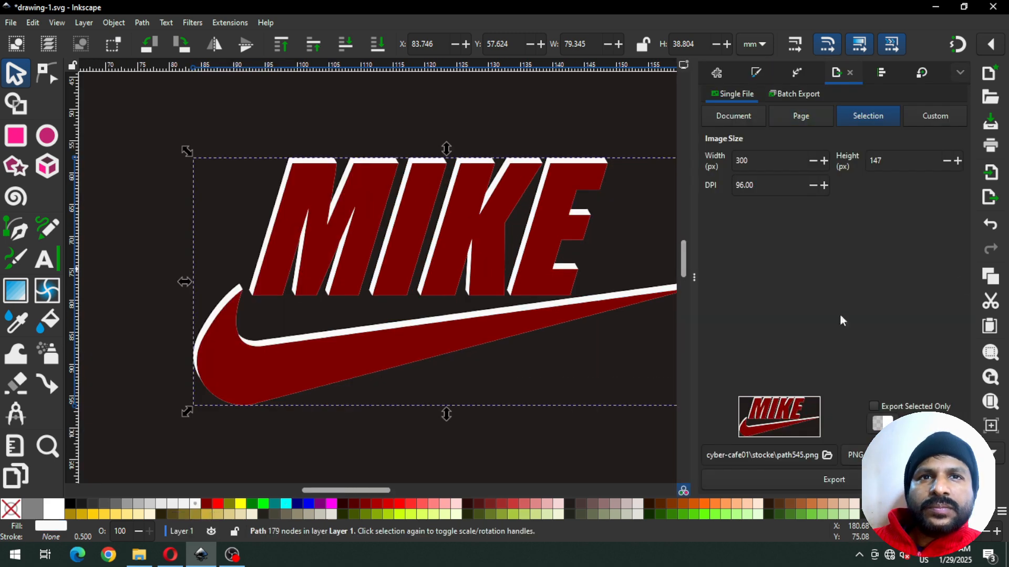
{"action": "left_click", "coordinate": [756, 73]}
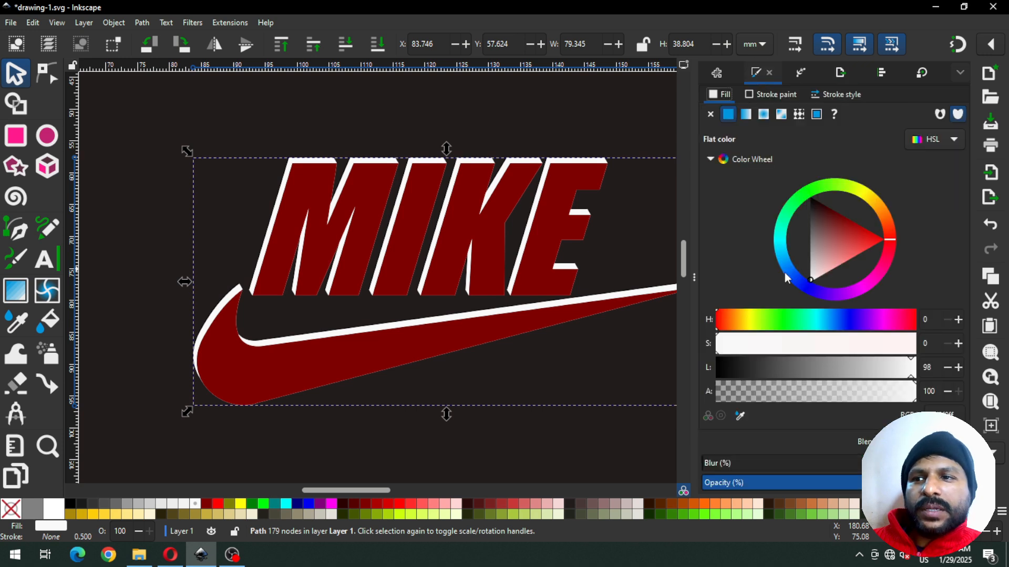
{"action": "left_click", "coordinate": [726, 464]}
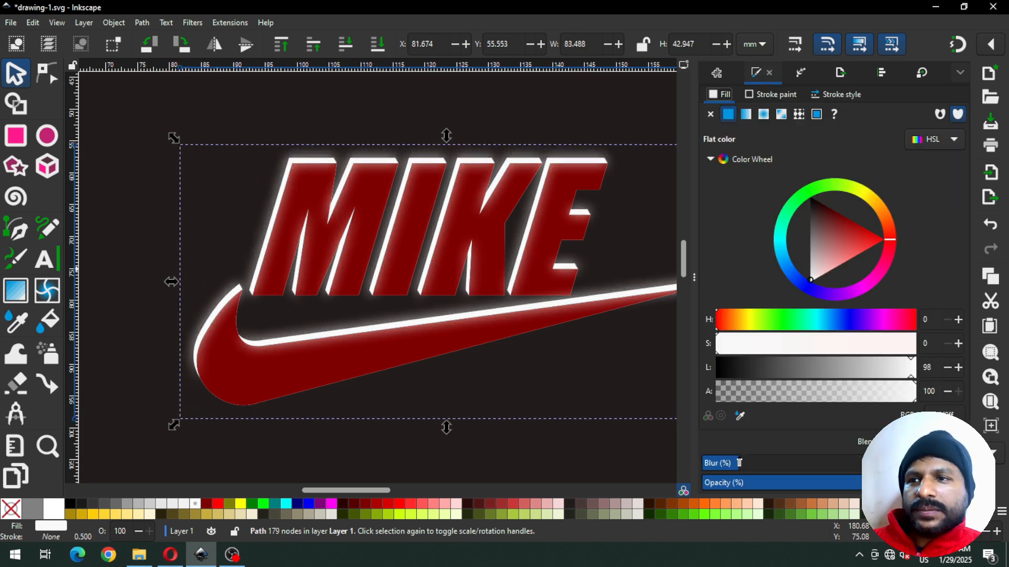
{"action": "left_click_drag", "start_coordinate": [739, 462], "coordinate": [747, 463]}
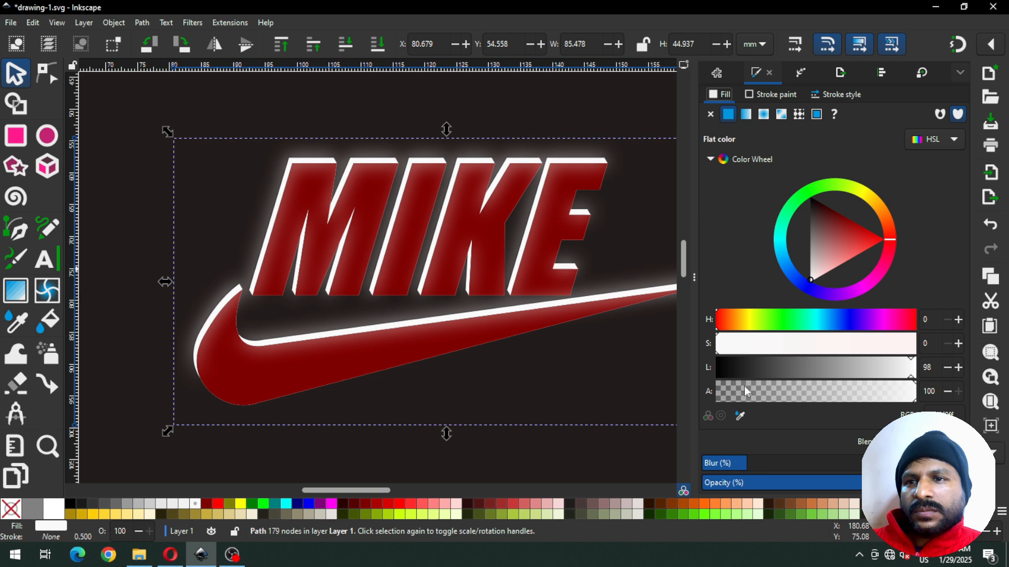
{"action": "left_click_drag", "start_coordinate": [746, 464], "coordinate": [673, 459]}
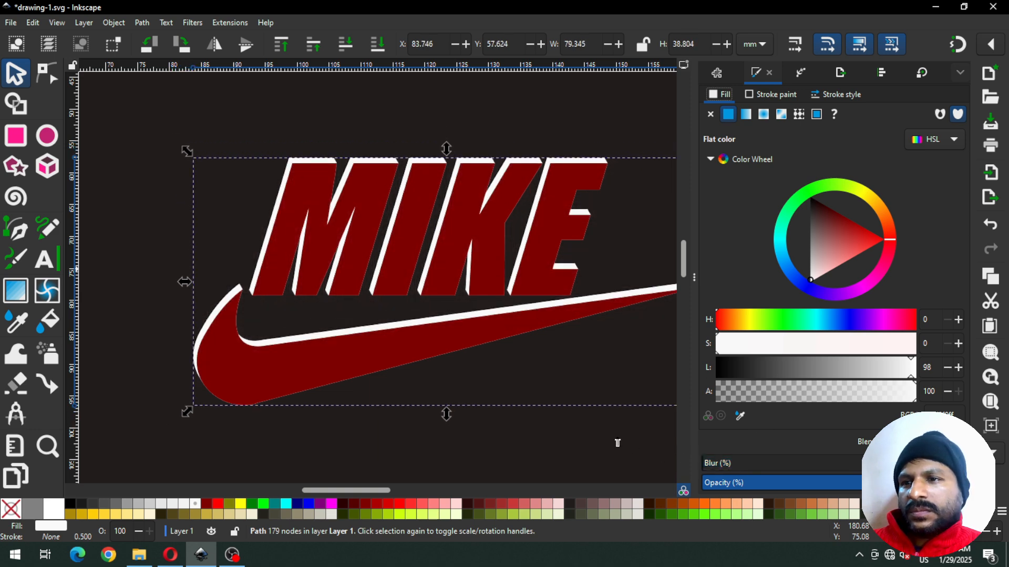
- Apply a very slight blur to the black shadow copy behind the logo's off-white edge
{"action": "left_click", "coordinate": [226, 271]}
{"action": "key", "text": "z"}
{"action": "left_click_drag", "start_coordinate": [219, 271], "coordinate": [263, 310]}
{"action": "left_click", "coordinate": [14, 75]}
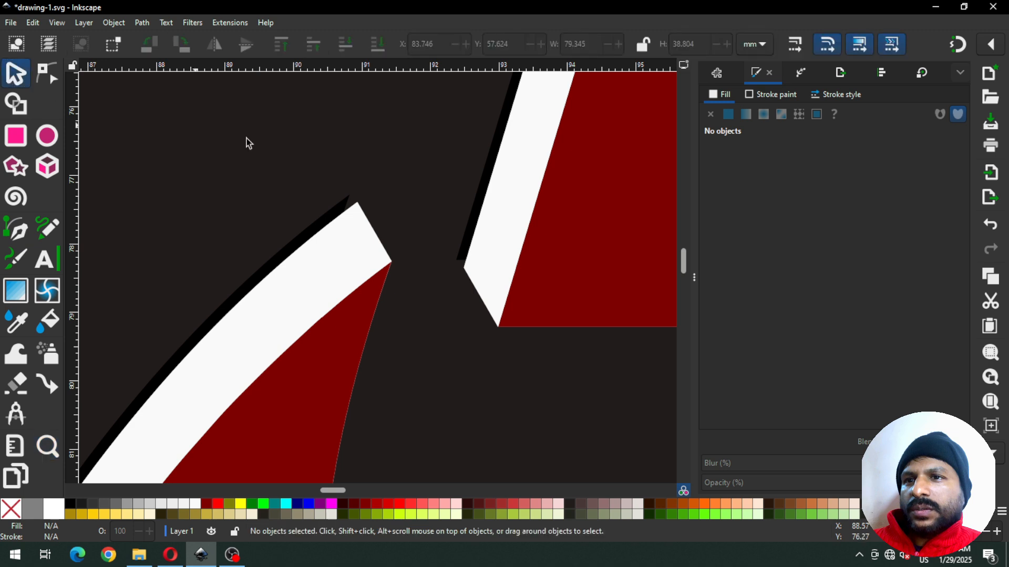
{"action": "left_click", "coordinate": [334, 207]}
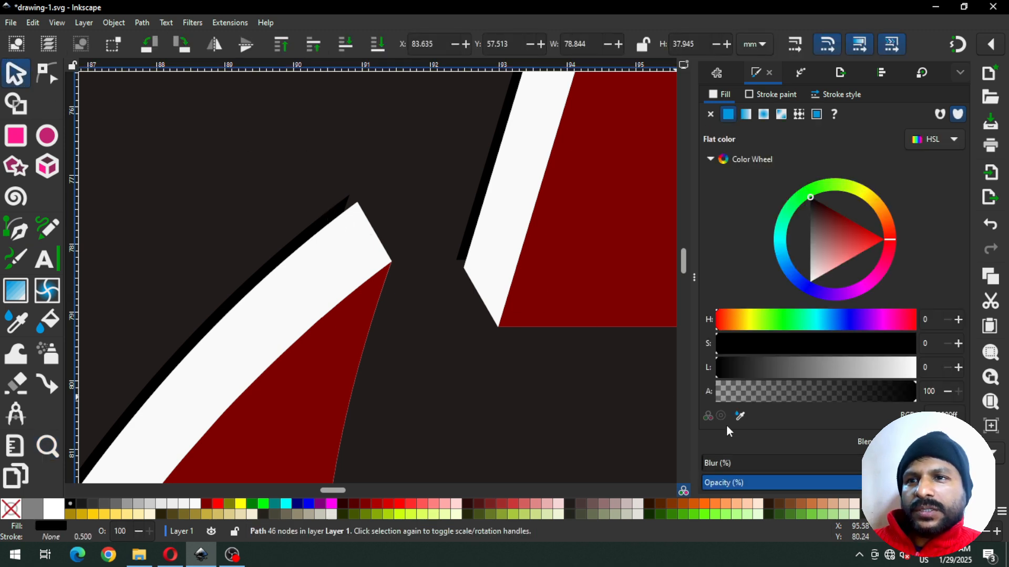
{"action": "left_click", "coordinate": [709, 464]}
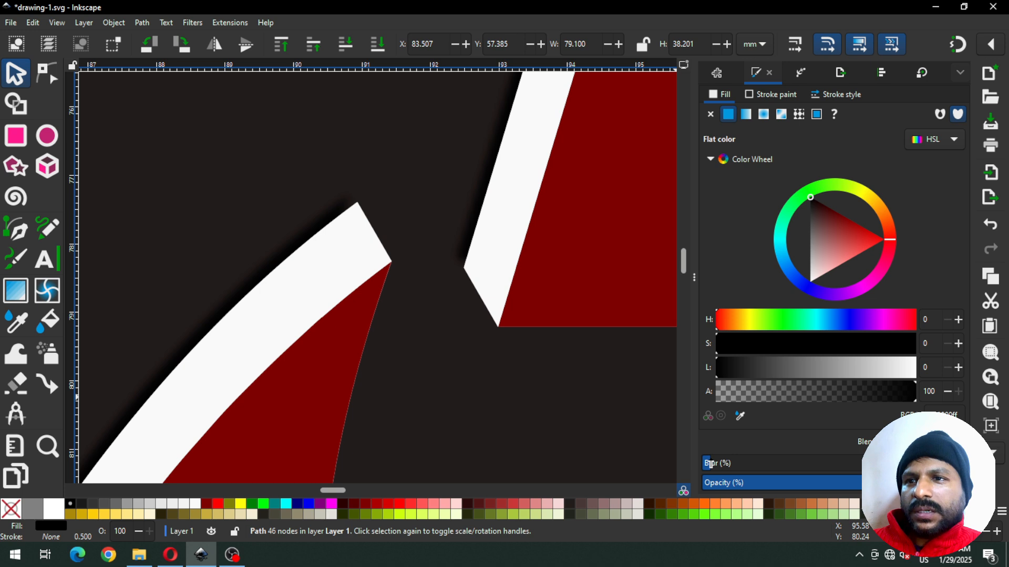
{"action": "left_click_drag", "start_coordinate": [710, 463], "coordinate": [709, 463]}
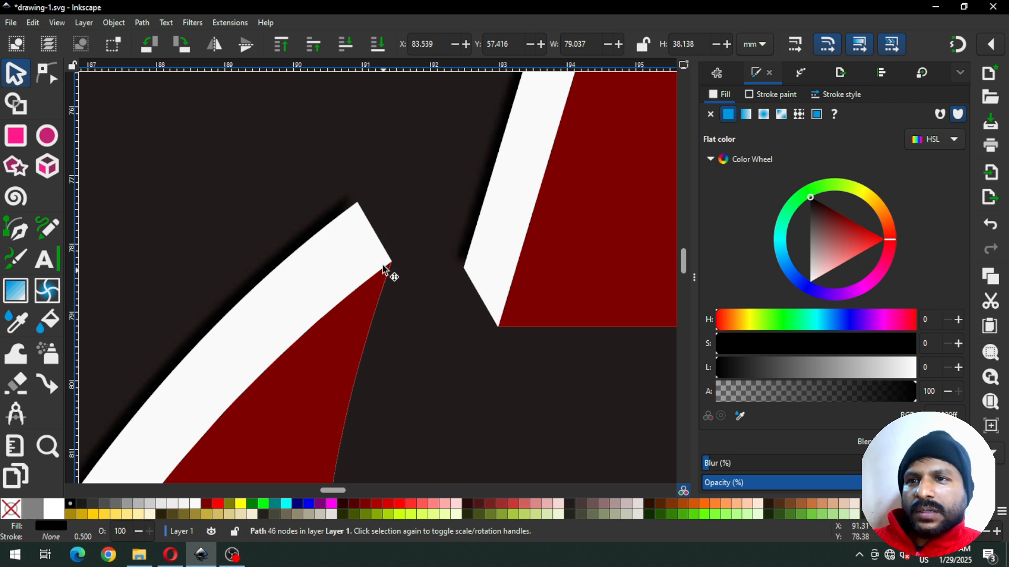
- Blur the off-white edge shape into a soft glow, extending it to about 85 mm wide by 44.4 mm high
{"action": "left_click", "coordinate": [359, 254]}
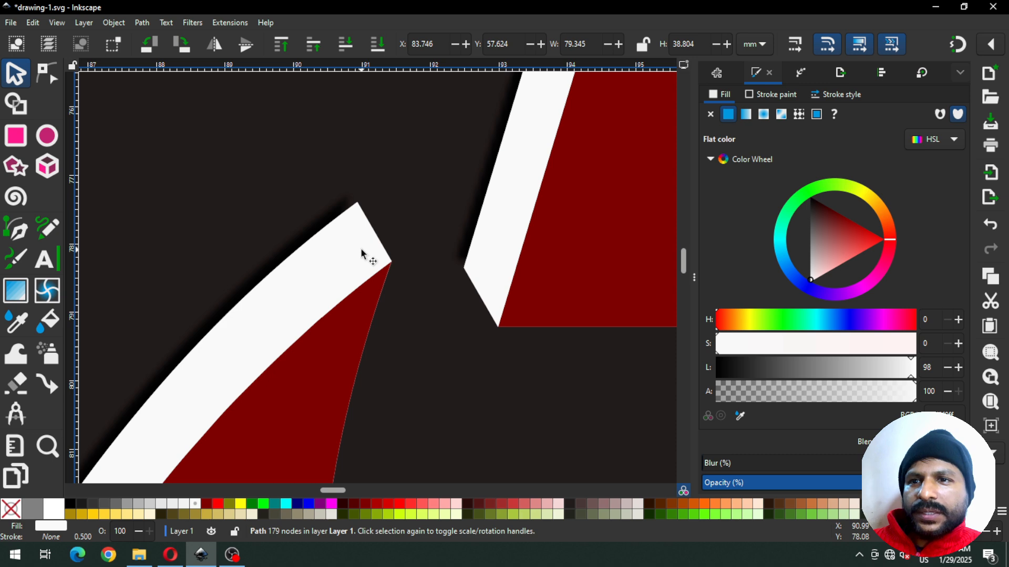
{"action": "scroll", "coordinate": [361, 248], "scroll_direction": "down", "scroll_amount": 6}
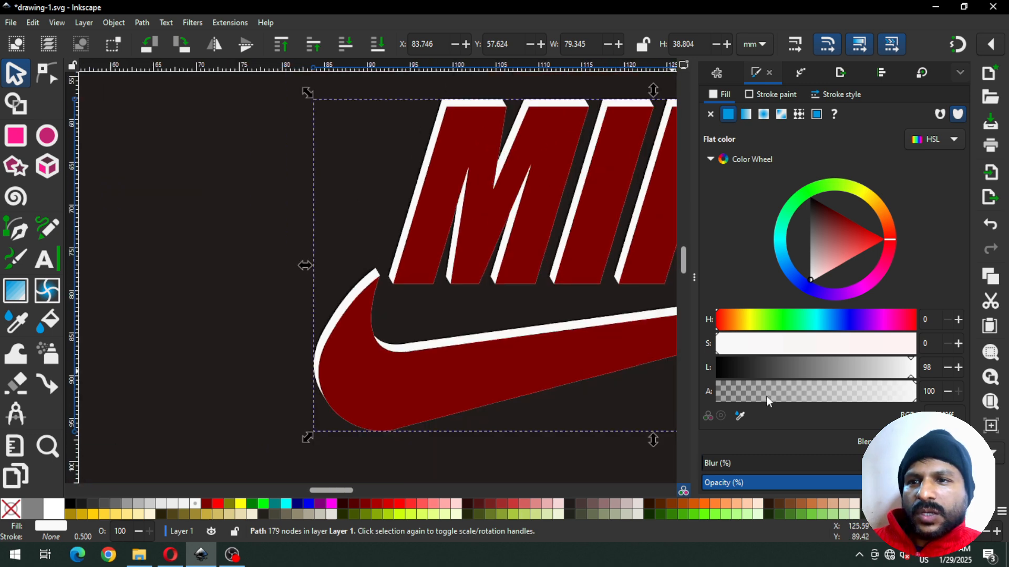
{"action": "left_click_drag", "start_coordinate": [712, 463], "coordinate": [745, 467]}
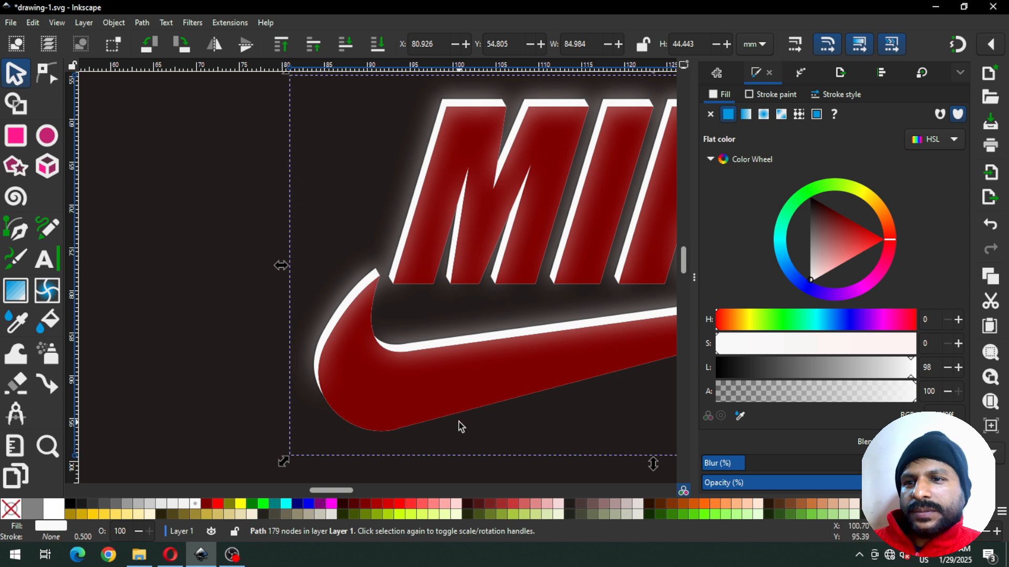
{"action": "key", "text": "minus"}
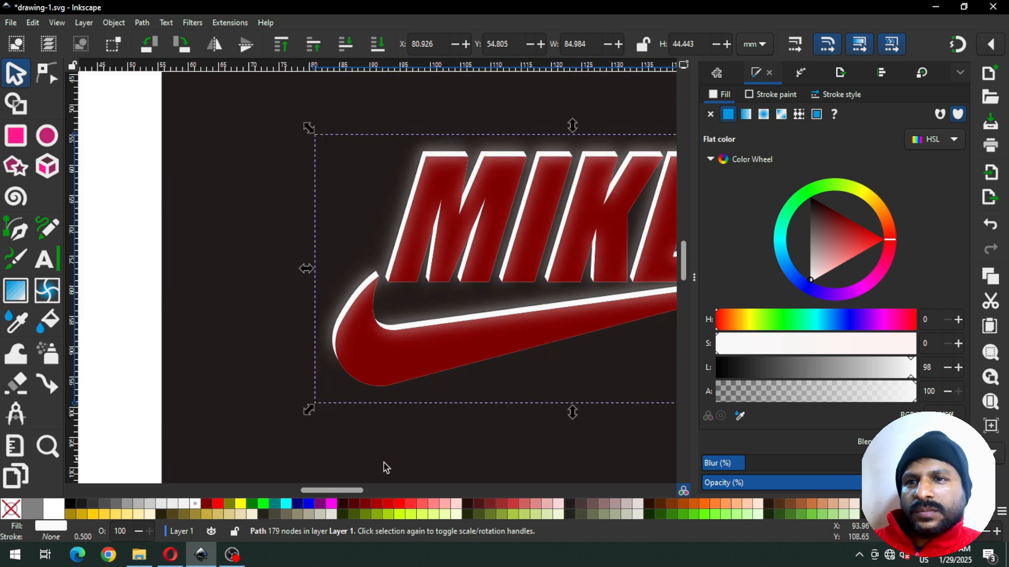
{"action": "left_click_drag", "start_coordinate": [347, 491], "coordinate": [368, 495]}
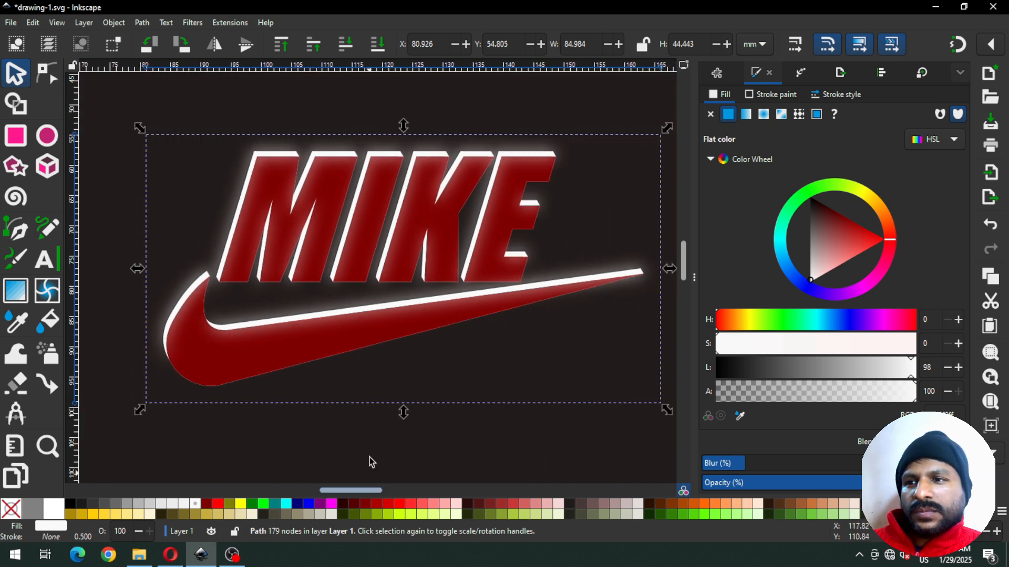
- Increase the off-white shape's blur until the glow spans about 100.6 mm wide by 60.1 mm high, and deselect it
{"action": "key", "text": "ctrl"}
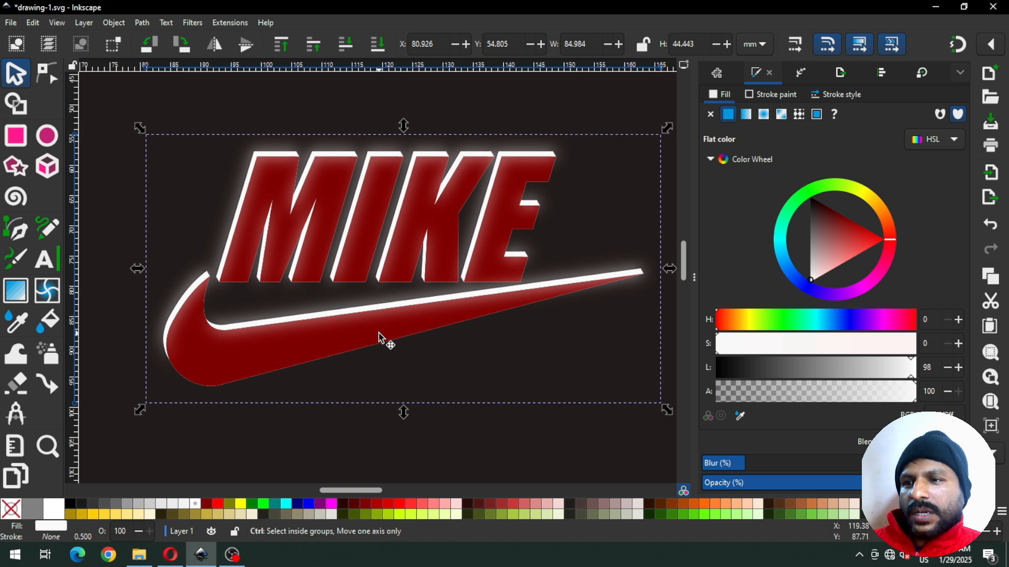
{"action": "left_click", "coordinate": [378, 336], "text": "ctrl"}
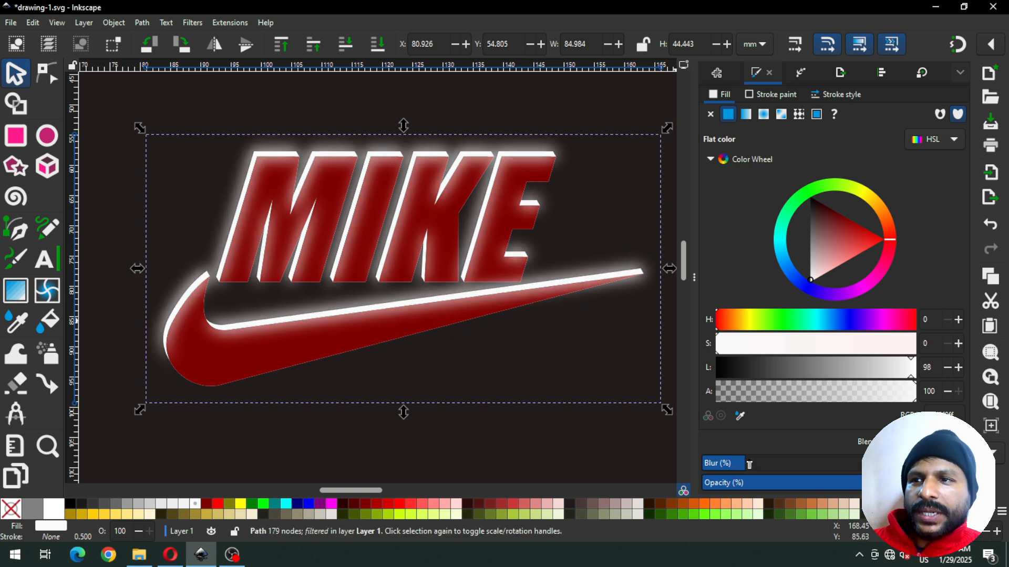
{"action": "left_click_drag", "start_coordinate": [749, 465], "coordinate": [765, 464]}
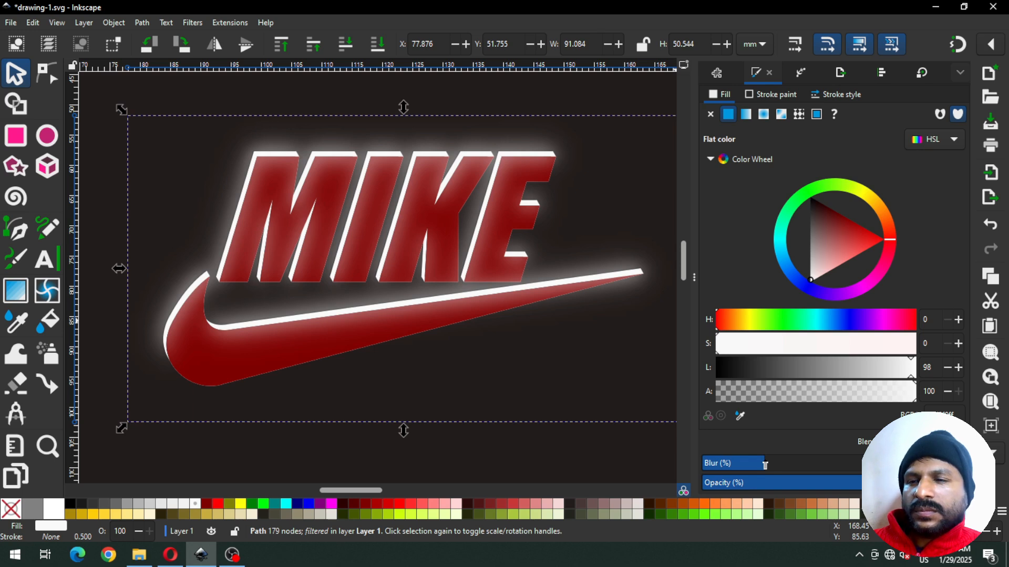
{"action": "left_click_drag", "start_coordinate": [765, 464], "coordinate": [773, 465]}
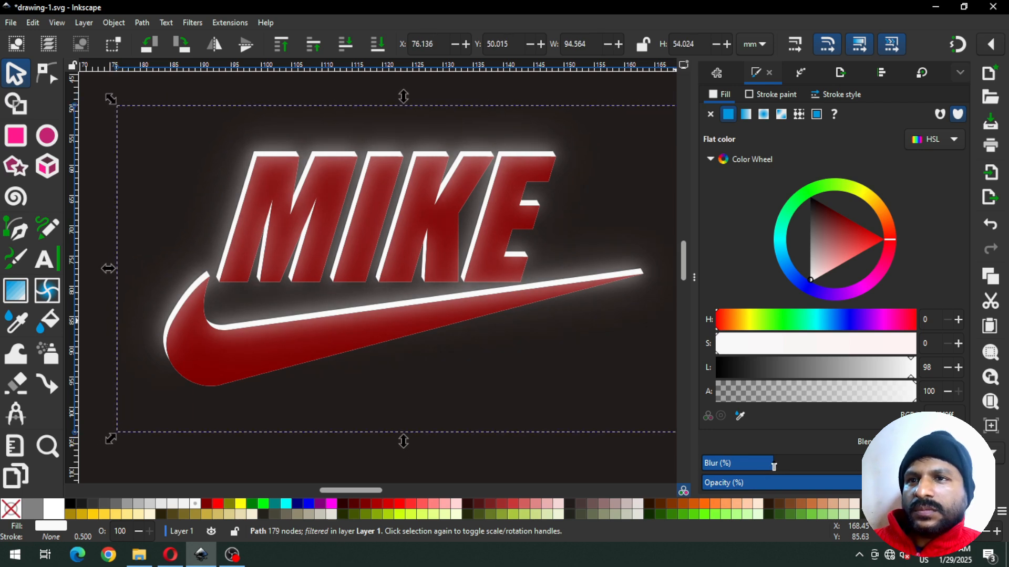
{"action": "left_click", "coordinate": [506, 297]}
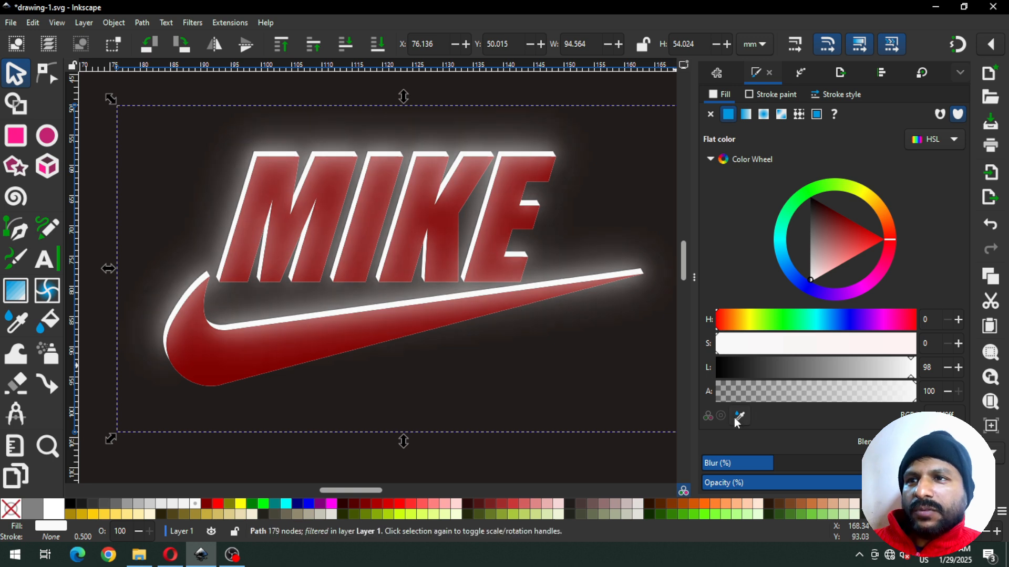
{"action": "left_click_drag", "start_coordinate": [781, 466], "coordinate": [786, 465]}
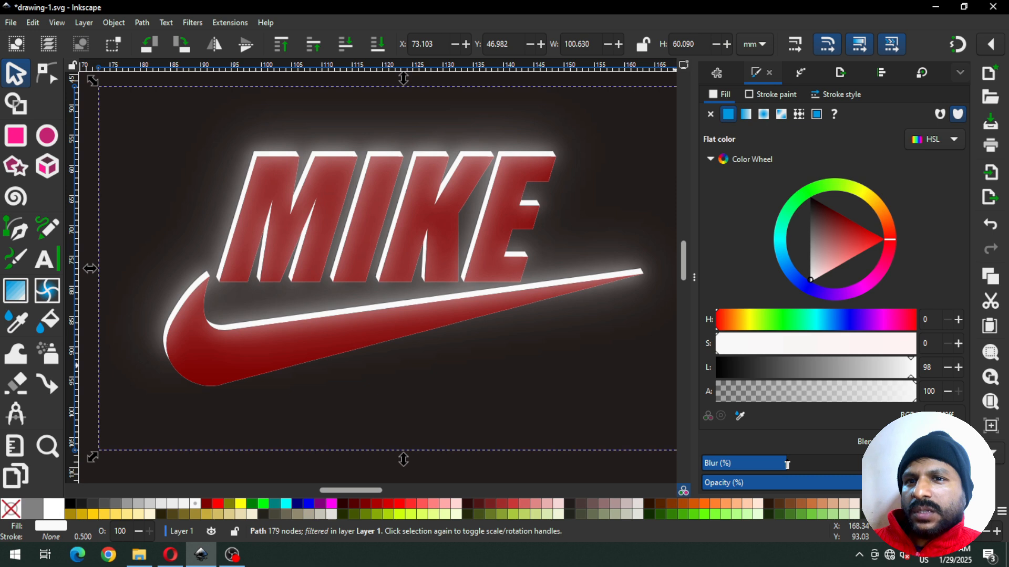
{"action": "left_click", "coordinate": [510, 382]}
{"action": "key", "text": "5"}
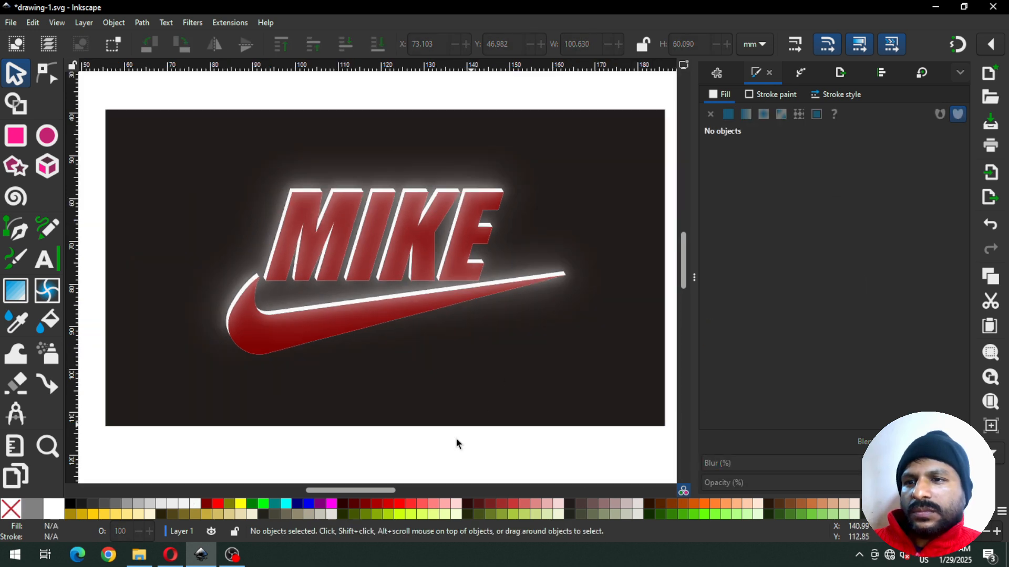
{"action": "left_click_drag", "start_coordinate": [379, 490], "coordinate": [385, 493]}
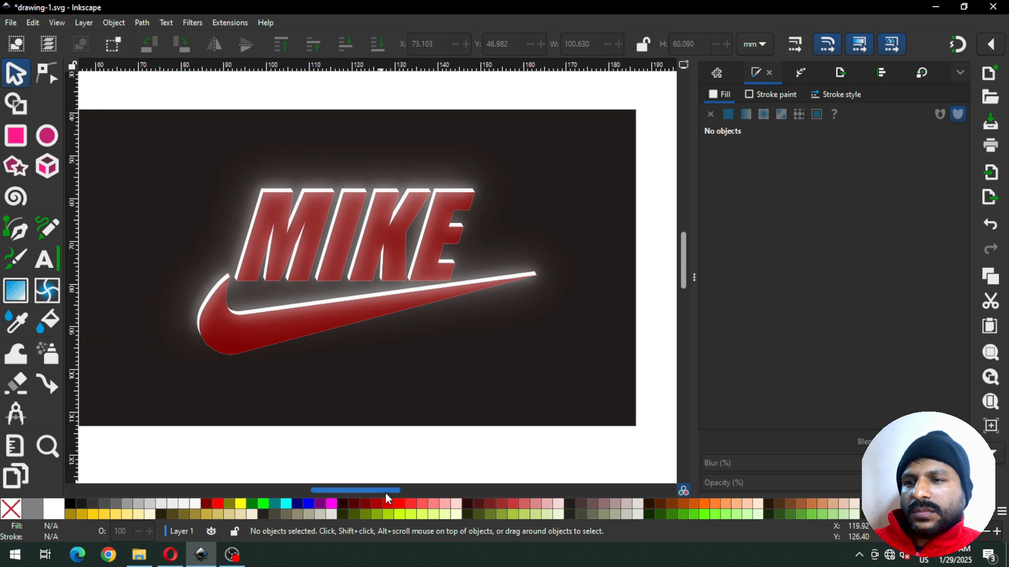
- Recolor the dark red face of the MIKE and swoosh logo to 90% Gray and save the drawing
{"action": "left_click", "coordinate": [235, 355]}
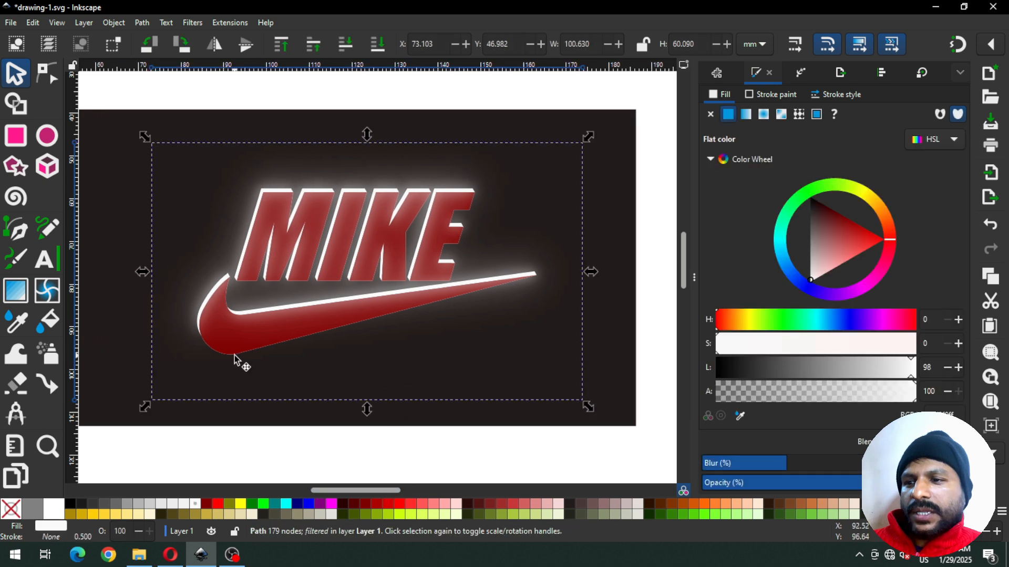
{"action": "left_click", "coordinate": [235, 351]}
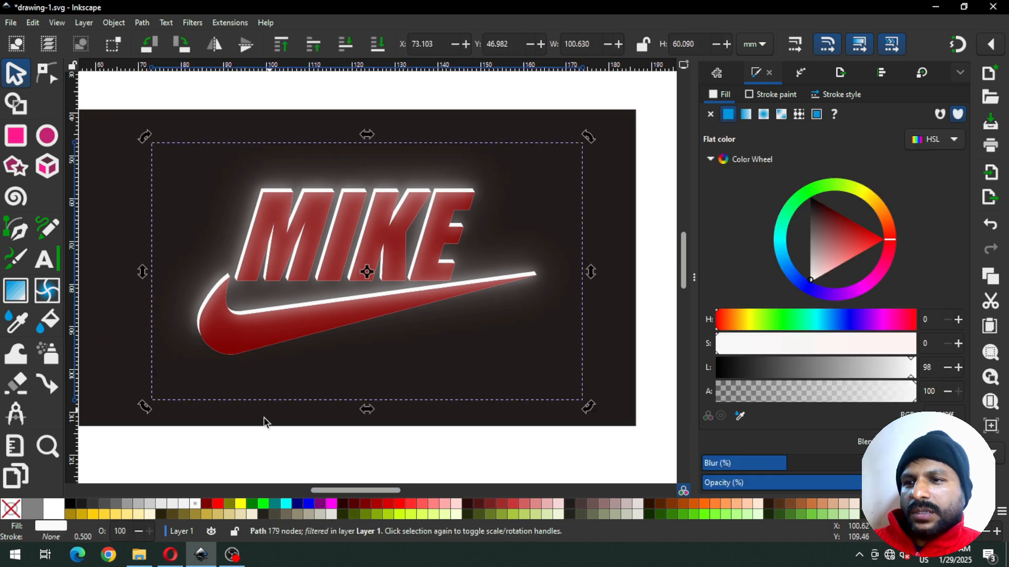
{"action": "left_click", "coordinate": [252, 446]}
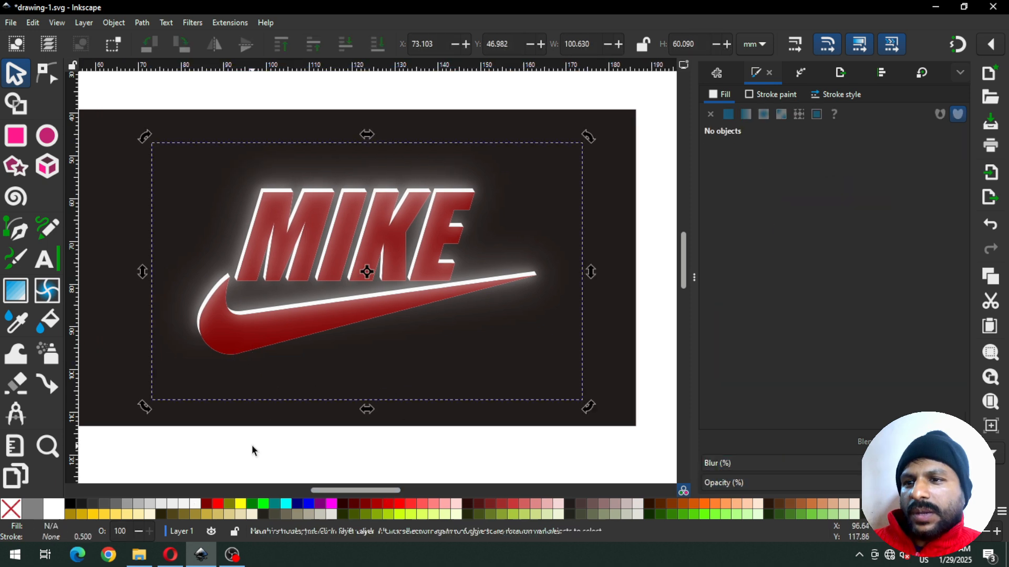
{"action": "left_click", "coordinate": [226, 356]}
{"action": "left_click", "coordinate": [230, 351], "text": "alt"}
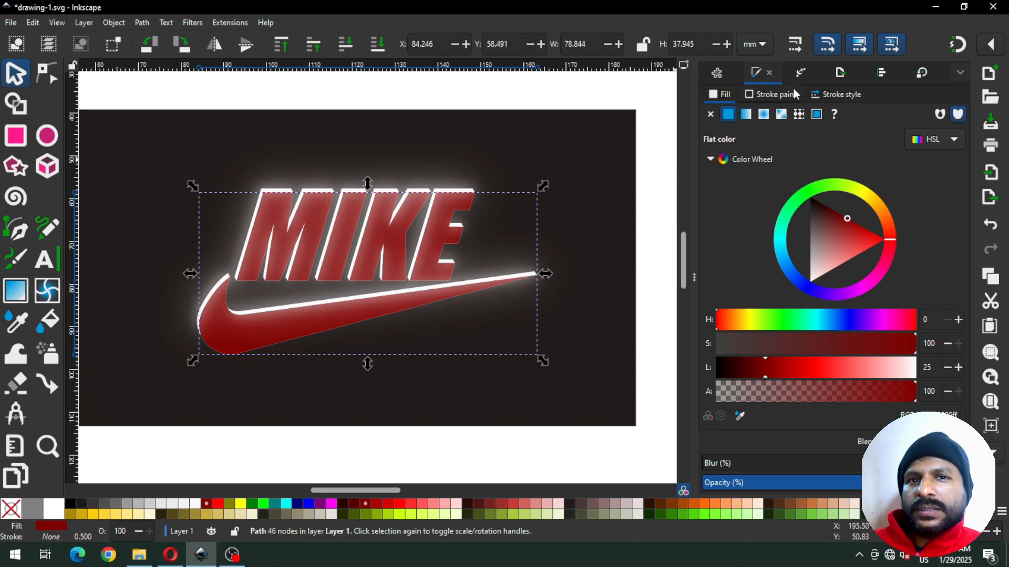
{"action": "left_click", "coordinate": [107, 506]}
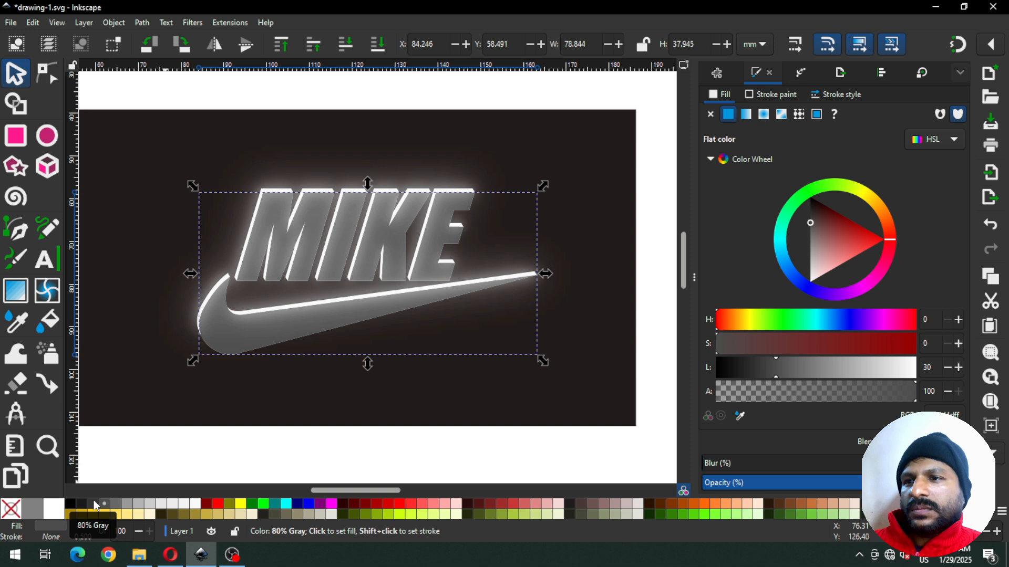
{"action": "left_click", "coordinate": [82, 502]}
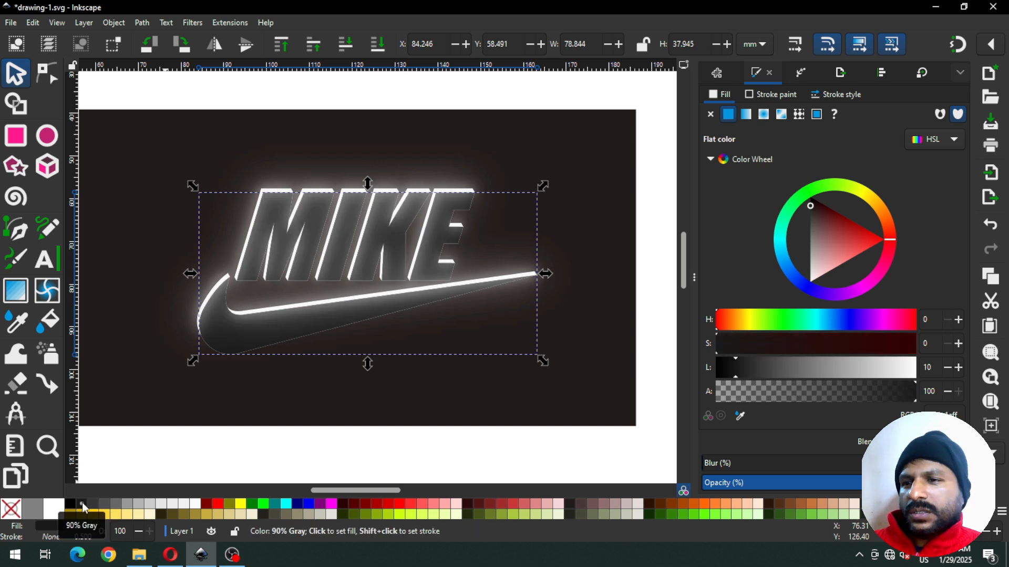
{"action": "left_click", "coordinate": [71, 505]}
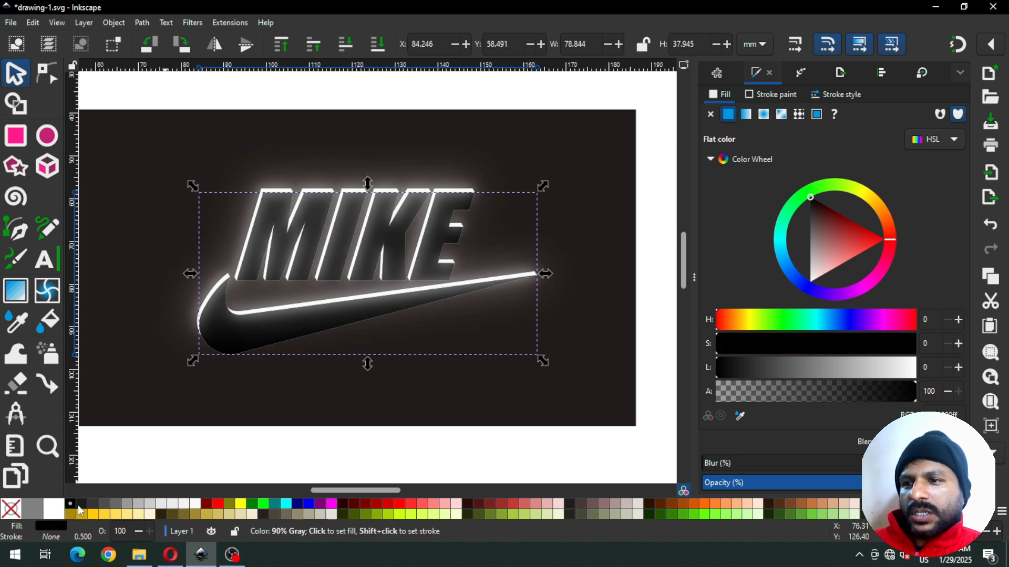
{"action": "left_click", "coordinate": [82, 504]}
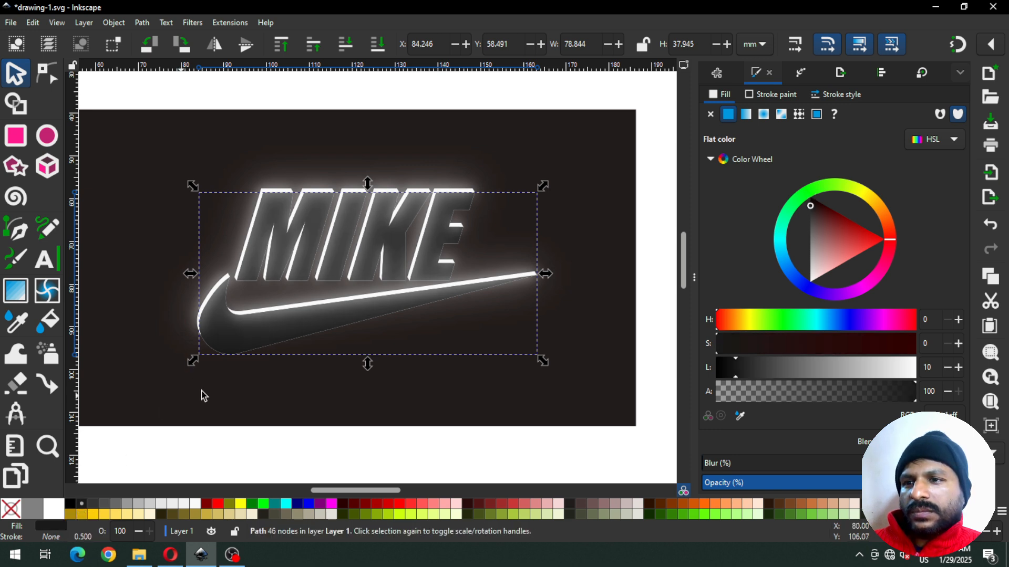
{"action": "left_click", "coordinate": [135, 414]}
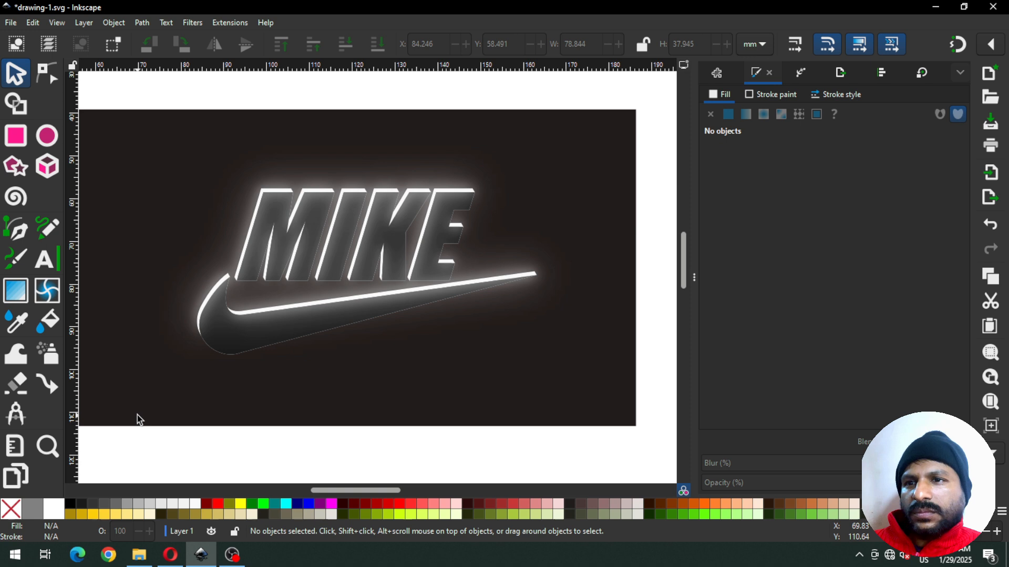
{"action": "key", "text": "ctrl+s"}
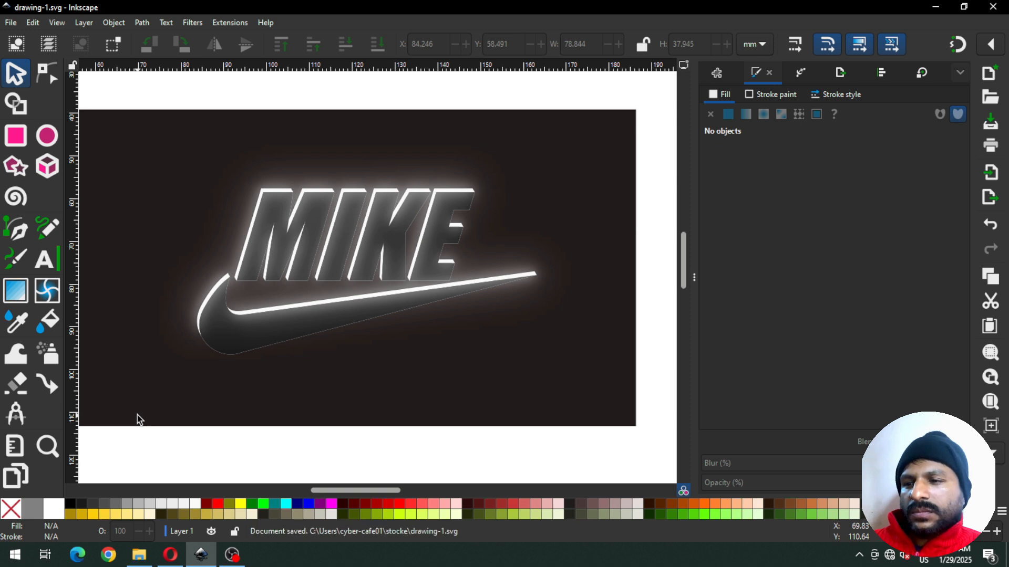
- Fill the background rectangle with 90% Gray and save the drawing
{"action": "right_click", "coordinate": [137, 416]}
{"action": "left_click", "coordinate": [127, 475]}
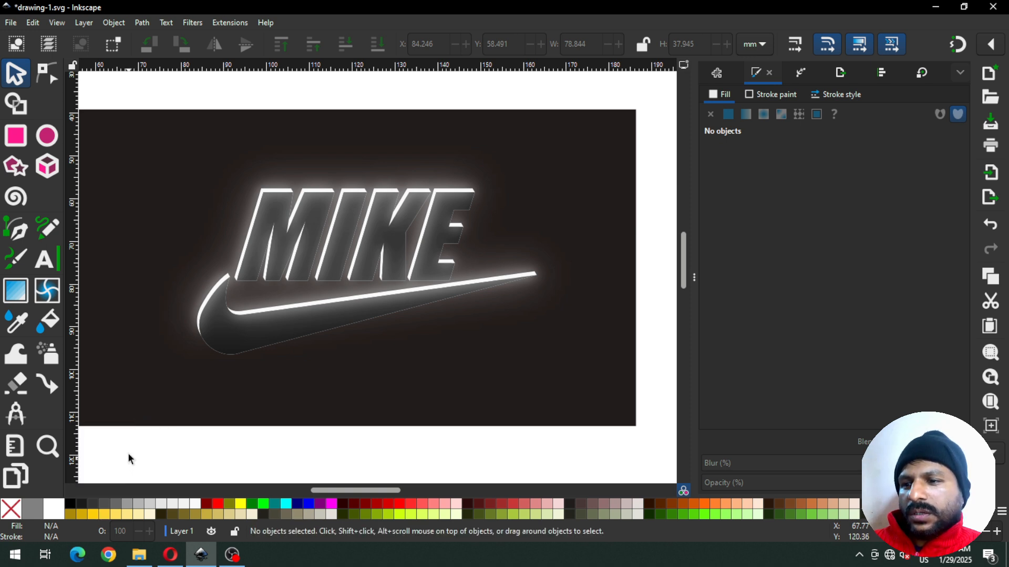
{"action": "left_click", "coordinate": [126, 409]}
{"action": "left_click", "coordinate": [82, 505]}
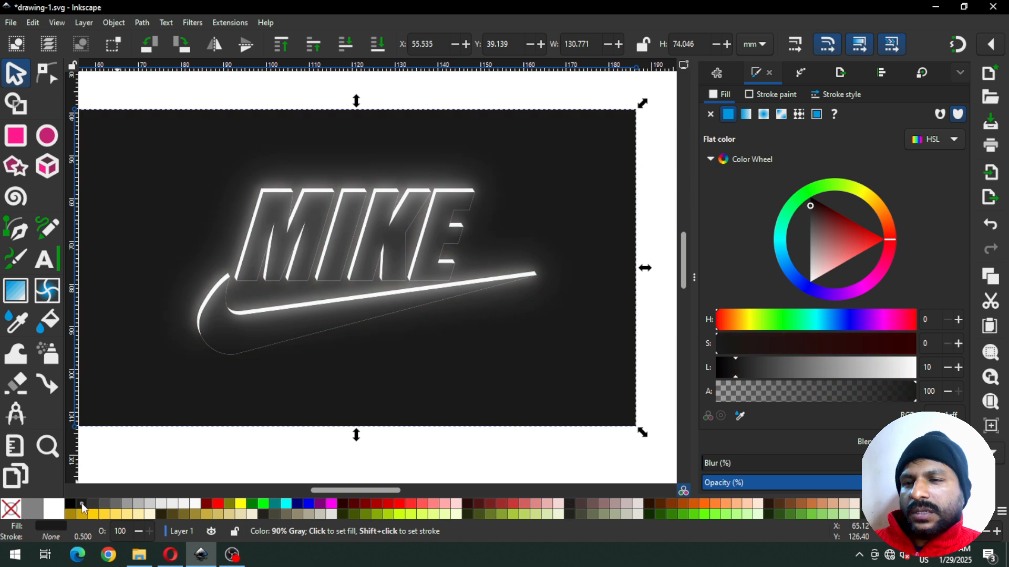
{"action": "left_click", "coordinate": [216, 450]}
{"action": "key", "text": "ctrl+s"}
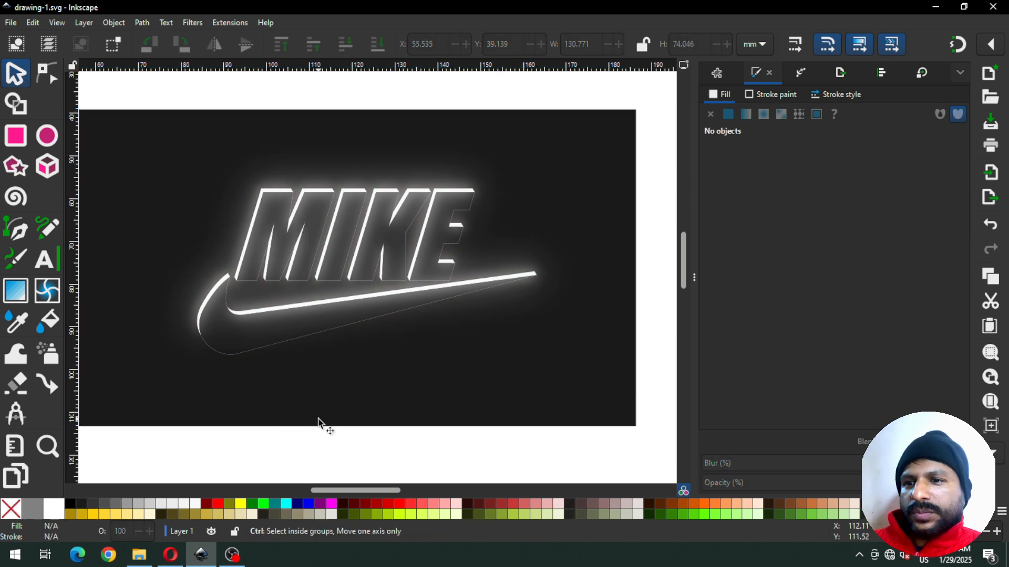
- Draw an ellipse about 18.9 mm wide and 22.2 mm high over the letter M and fill it magenta
{"action": "left_click", "coordinate": [48, 139]}
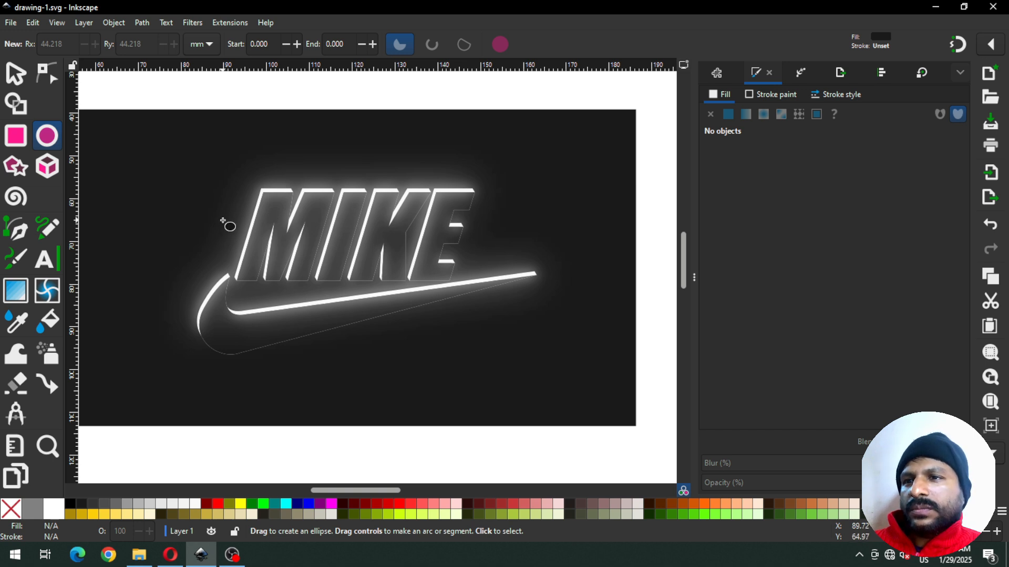
{"action": "left_click_drag", "start_coordinate": [200, 207], "coordinate": [279, 280]}
{"action": "key", "text": "s"}
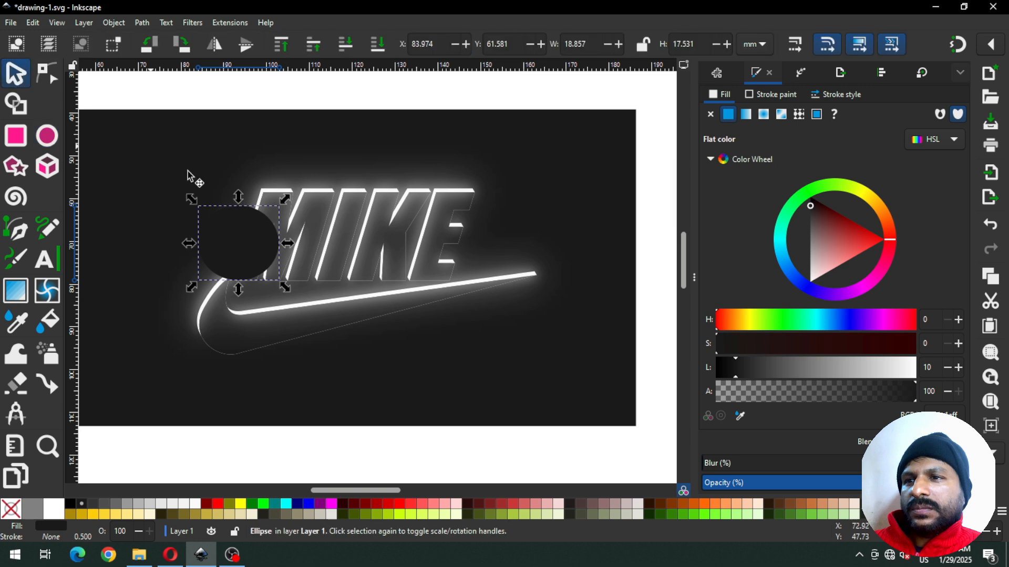
{"action": "left_click_drag", "start_coordinate": [238, 196], "coordinate": [248, 177]}
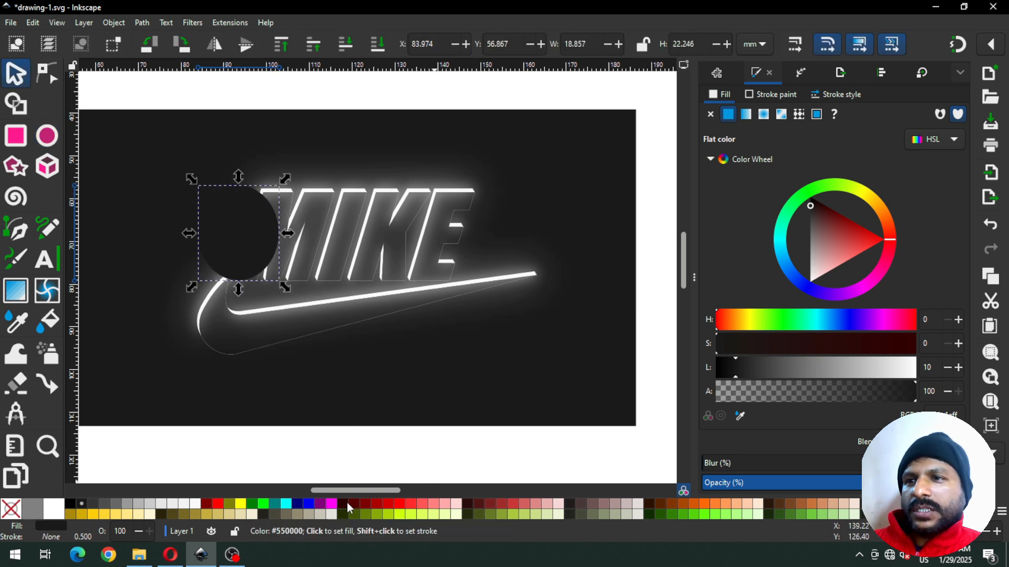
{"action": "left_click", "coordinate": [331, 506]}
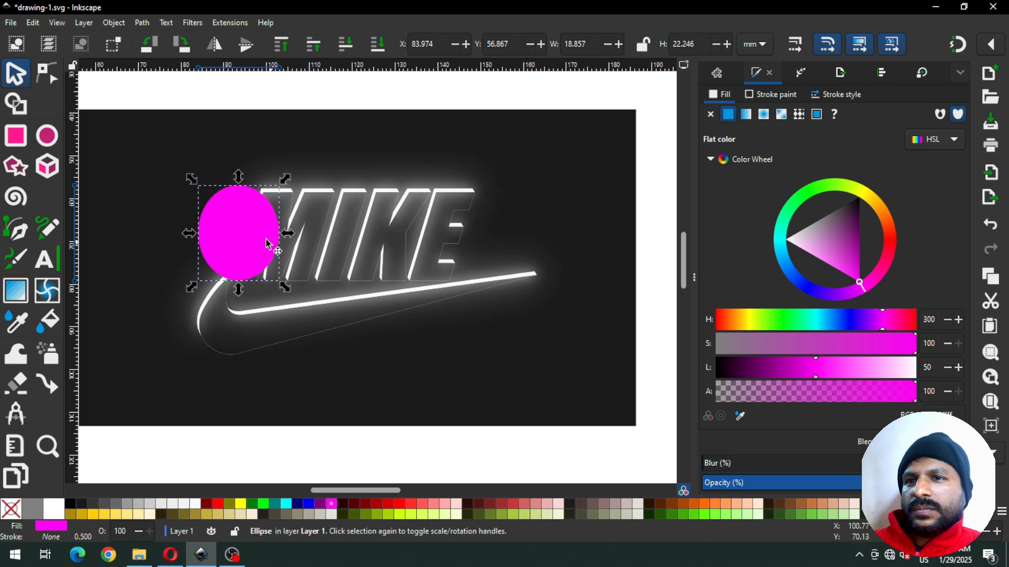
- Duplicate the magenta ellipse into a cyan copy over the letter E and a yellow copy over the swoosh's hook
{"action": "key", "text": "ctrl+d"}
{"action": "left_click_drag", "start_coordinate": [240, 225], "coordinate": [214, 345]}
{"action": "left_click", "coordinate": [286, 505]}
{"action": "left_click", "coordinate": [241, 505]}
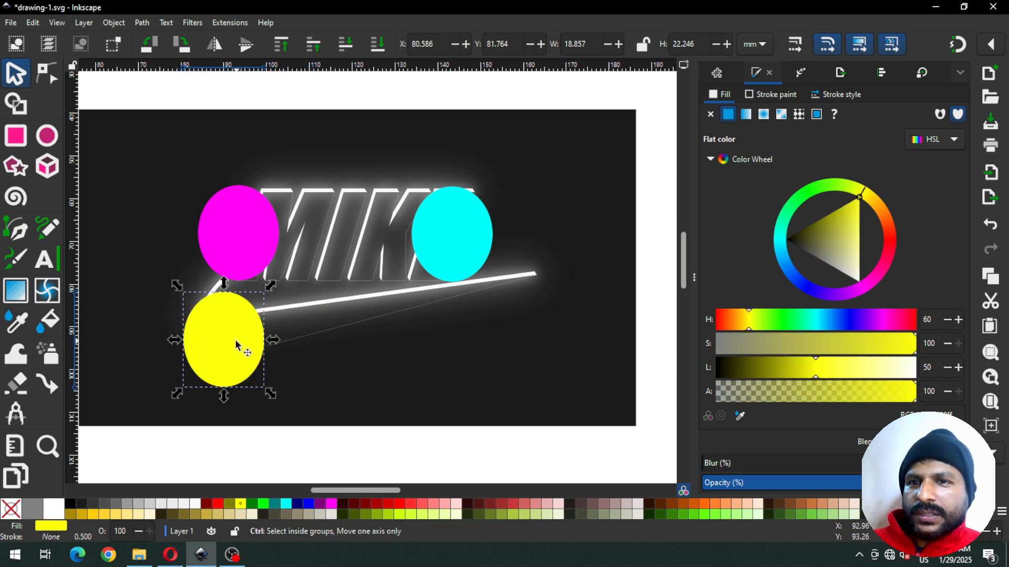
- Duplicate the yellow ellipse onto the swoosh's pointed tip and fill the copy orange
{"action": "key", "text": "ctrl+d"}
{"action": "left_click_drag", "start_coordinate": [241, 344], "coordinate": [534, 287]}
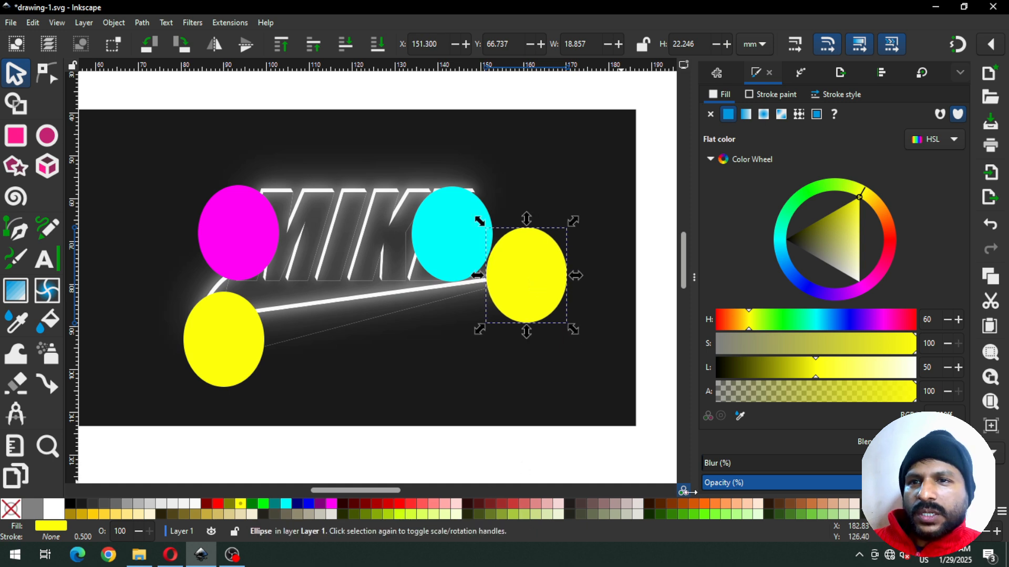
{"action": "left_click", "coordinate": [705, 504]}
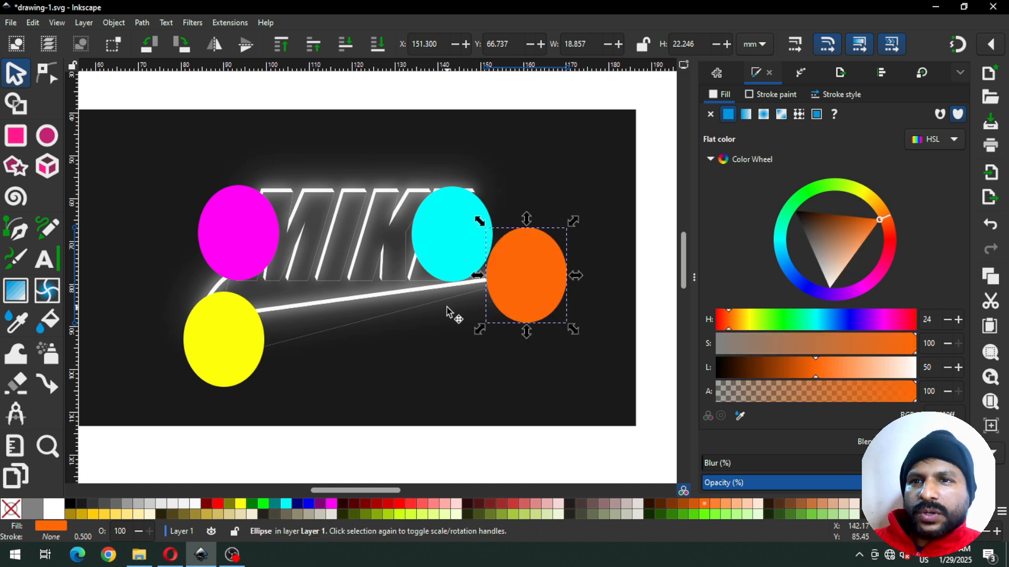
- Widen the magenta ellipse to about 22.4 mm and blur all four ellipses until together they span about 122.4 by 80 mm
{"action": "left_click", "coordinate": [264, 246]}
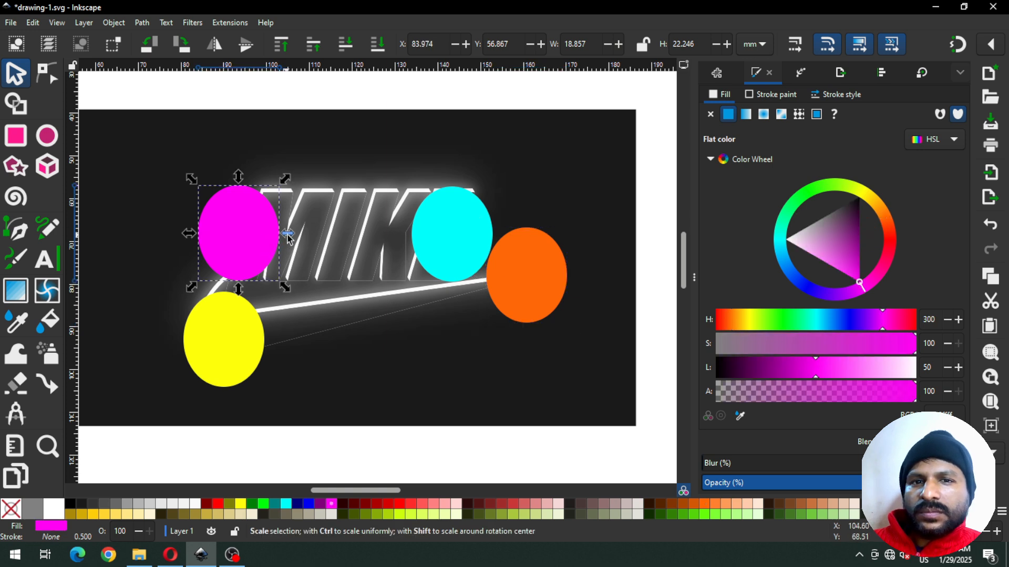
{"action": "left_click_drag", "start_coordinate": [287, 238], "coordinate": [295, 236]}
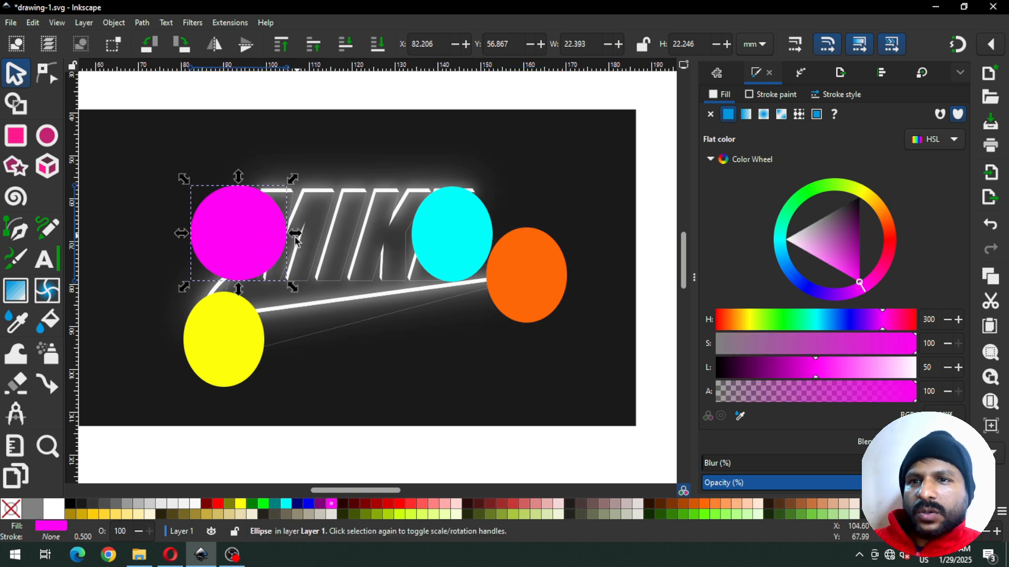
{"action": "left_click", "coordinate": [223, 365], "text": "shift"}
{"action": "left_click", "coordinate": [445, 243], "text": "shift"}
{"action": "left_click", "coordinate": [554, 285], "text": "shift"}
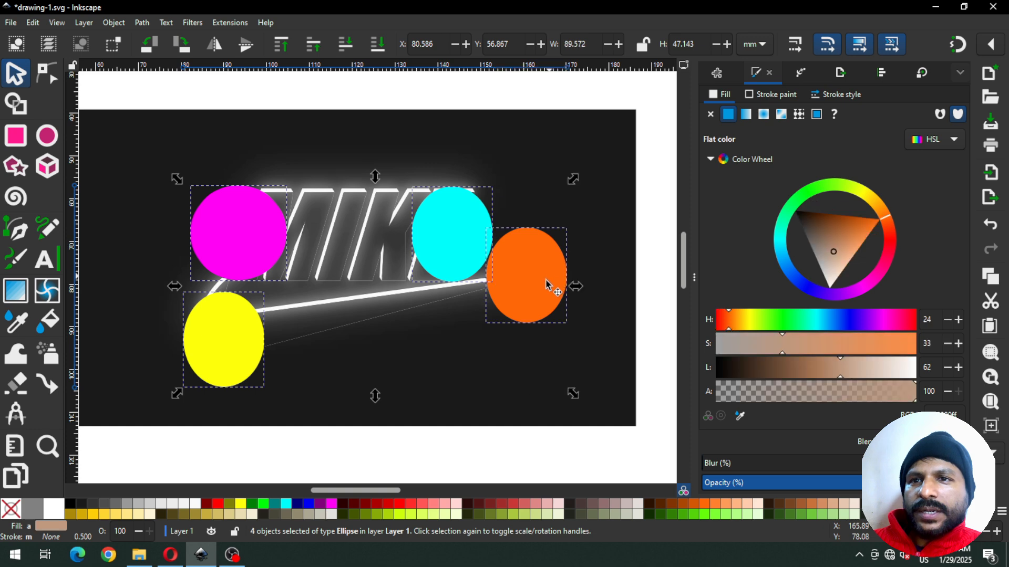
{"action": "left_click_drag", "start_coordinate": [711, 463], "coordinate": [799, 469]}
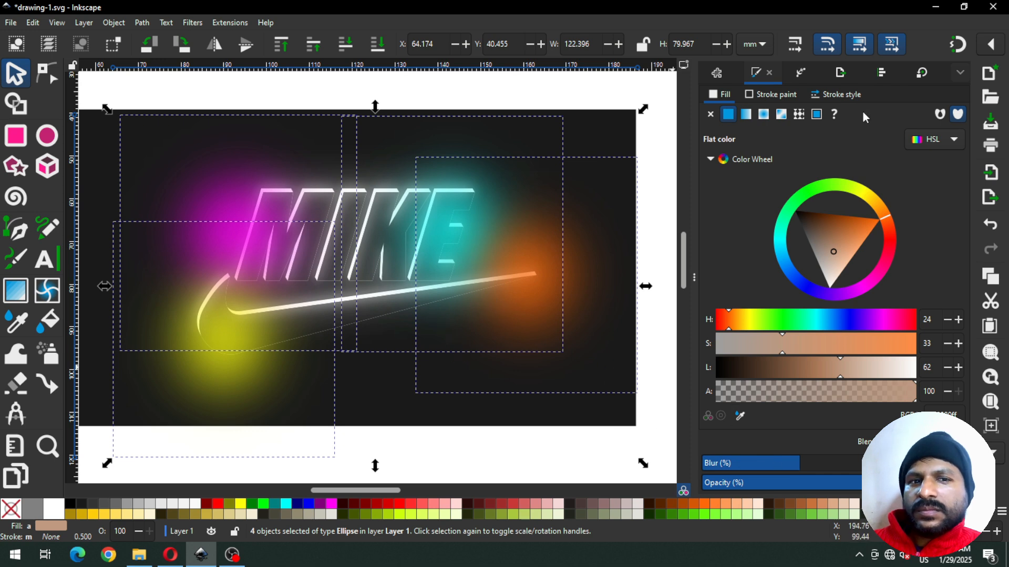
- Change the blend mode of the four blurred ellipses so their colors tint the logo's white edges
{"action": "left_click", "coordinate": [934, 442]}
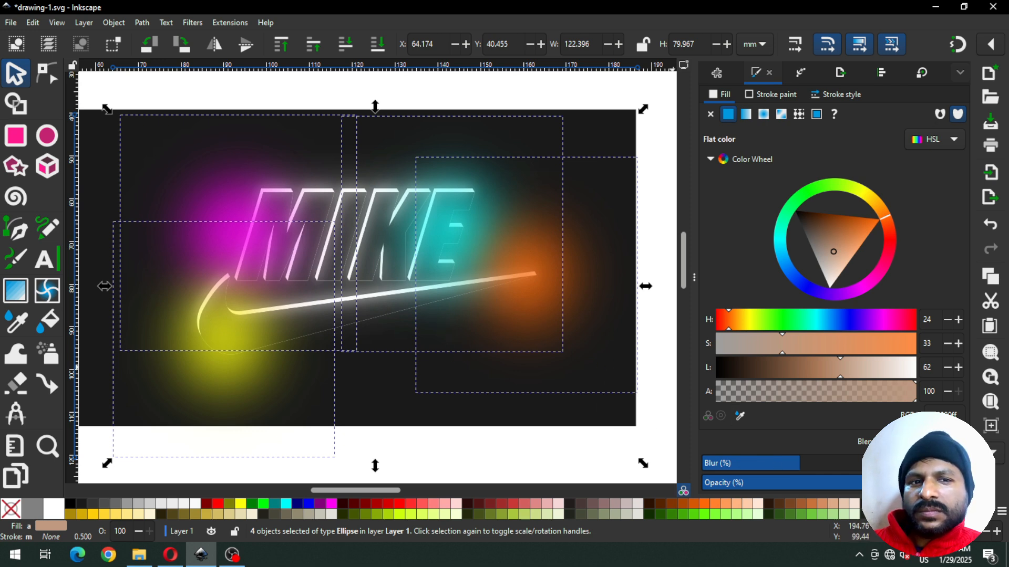
{"action": "left_click", "coordinate": [934, 441]}
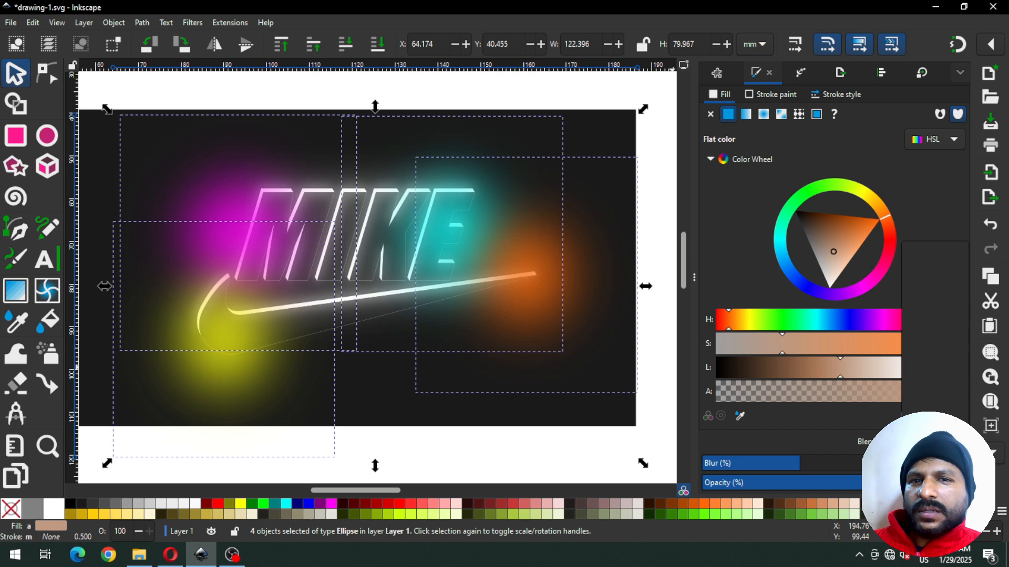
{"action": "left_click", "coordinate": [934, 270]}
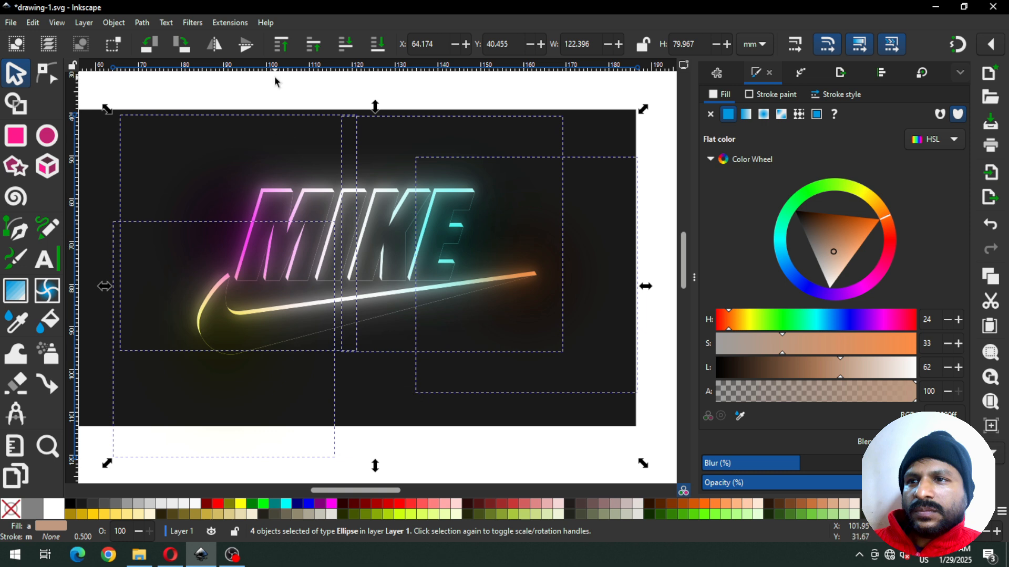
- Stretch the blurred magenta ellipse across the MIKE lettering to about 70.7 mm wide
{"action": "left_click", "coordinate": [291, 83]}
{"action": "left_click", "coordinate": [245, 235]}
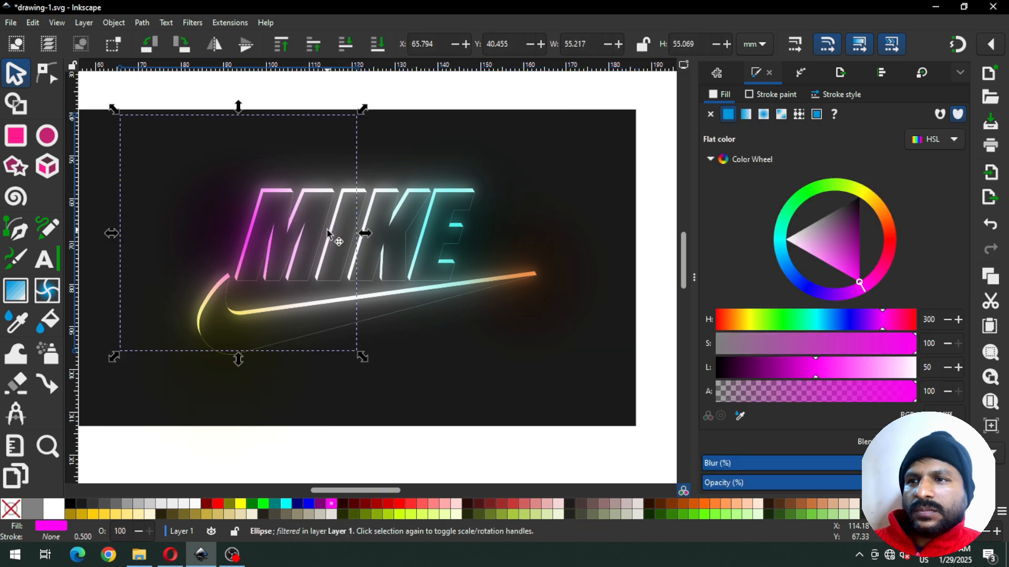
{"action": "left_click_drag", "start_coordinate": [365, 233], "coordinate": [452, 237]}
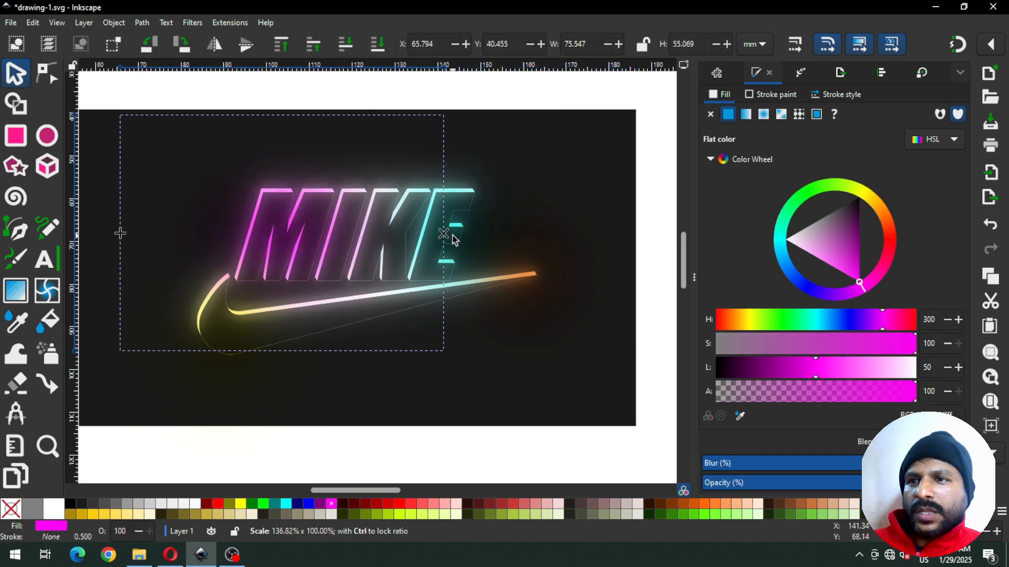
{"action": "left_click_drag", "start_coordinate": [439, 238], "coordinate": [432, 236]}
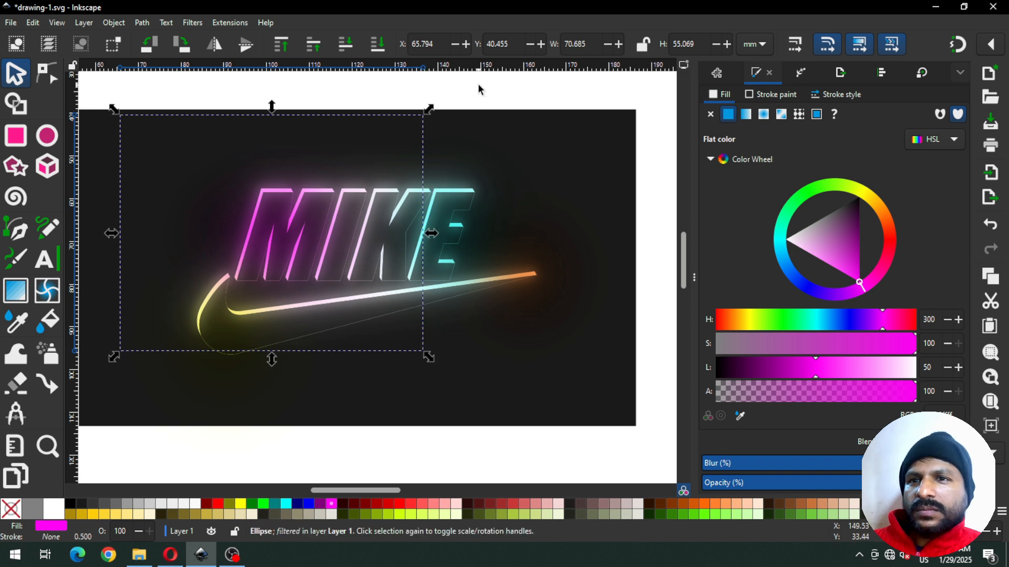
- Change the blend mode of all four blurred ellipses together for brighter colored light around the logo, and save the document
{"action": "left_click", "coordinate": [459, 198], "text": "shift"}
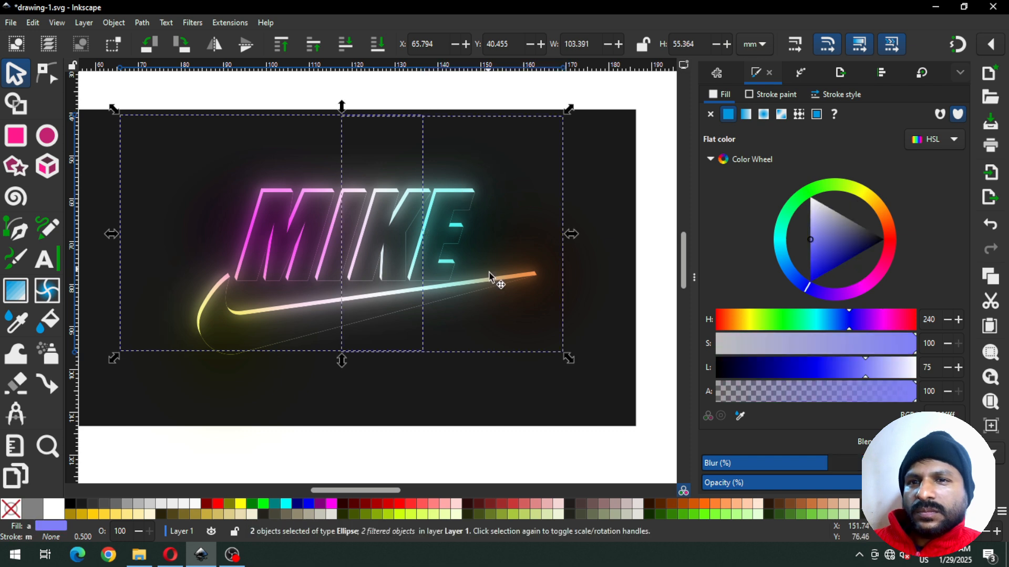
{"action": "left_click", "coordinate": [526, 283], "text": "shift"}
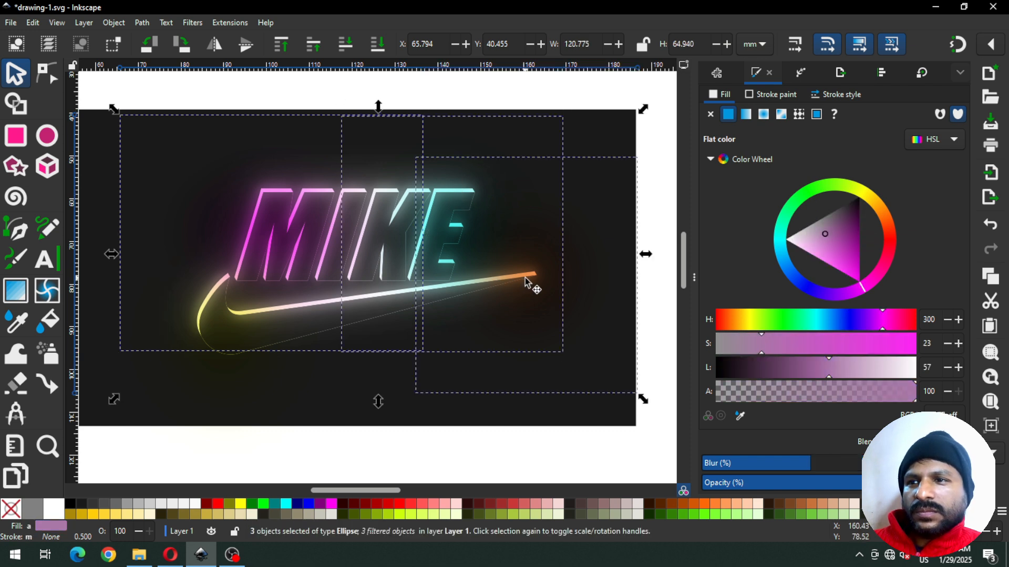
{"action": "left_click", "coordinate": [196, 324], "text": "shift"}
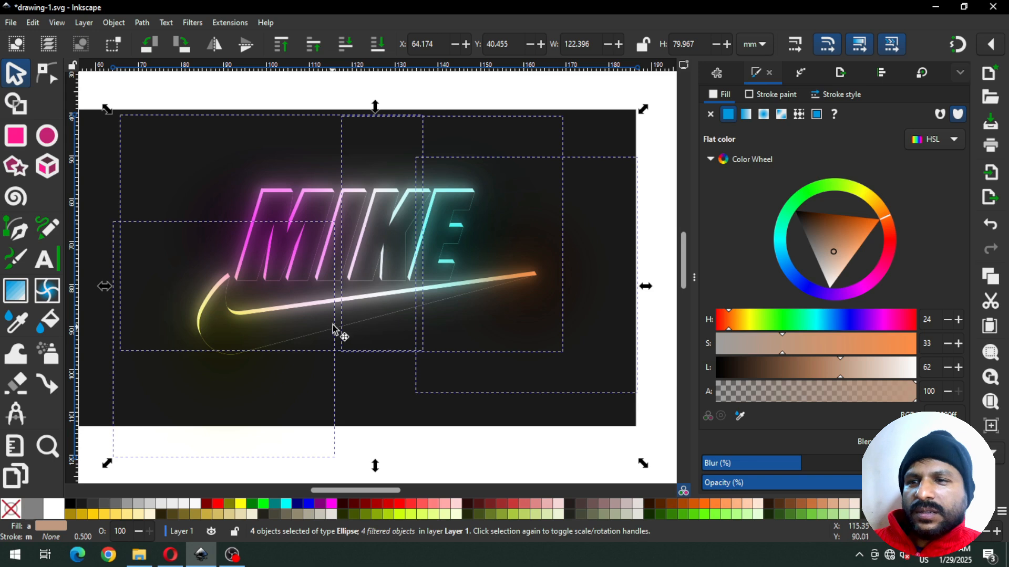
{"action": "key", "text": "ctrl"}
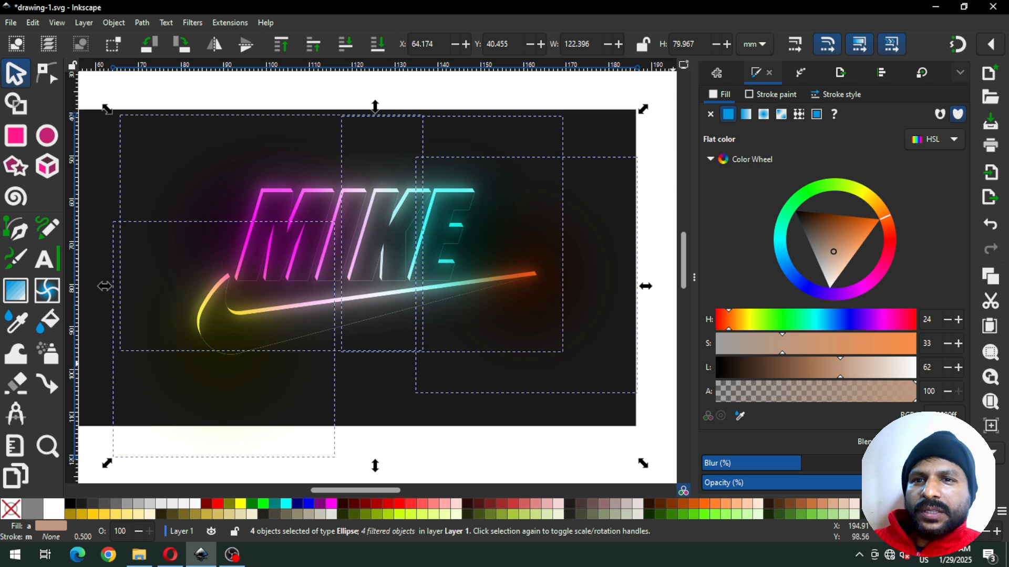
{"action": "left_click", "coordinate": [926, 442]}
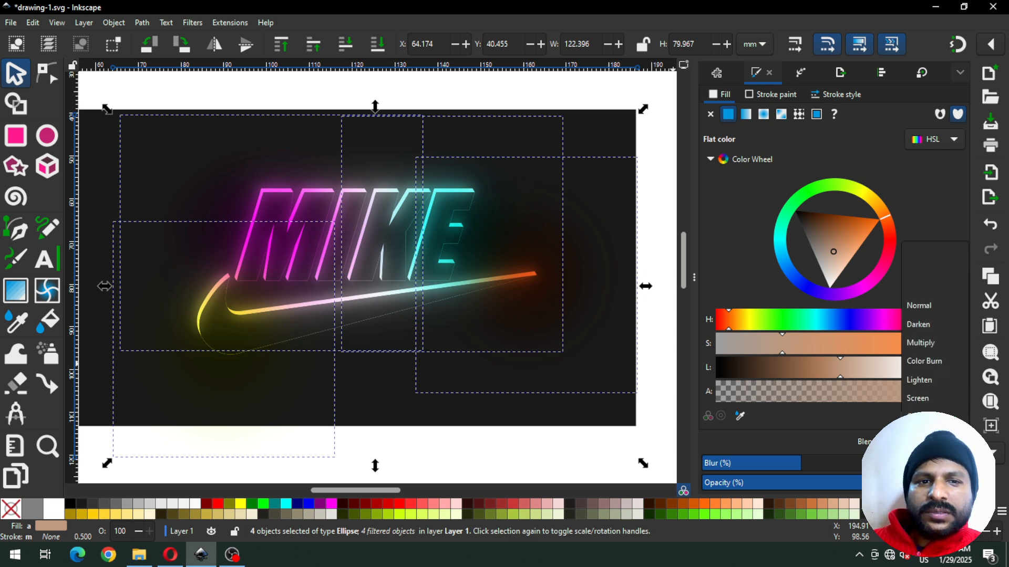
{"action": "left_click", "coordinate": [917, 346]}
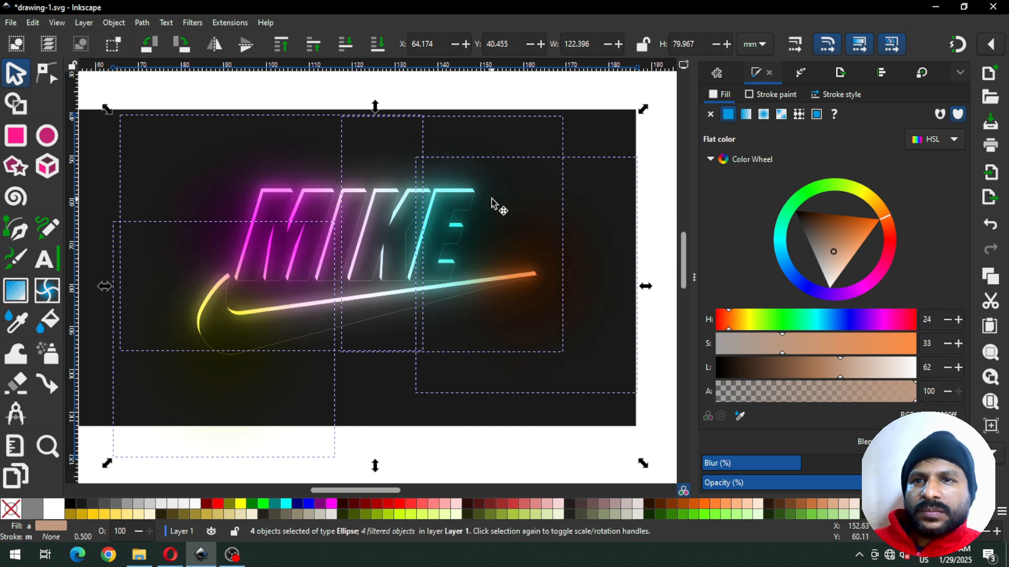
{"action": "left_click", "coordinate": [459, 92]}
{"action": "key", "text": "ctrl+s"}
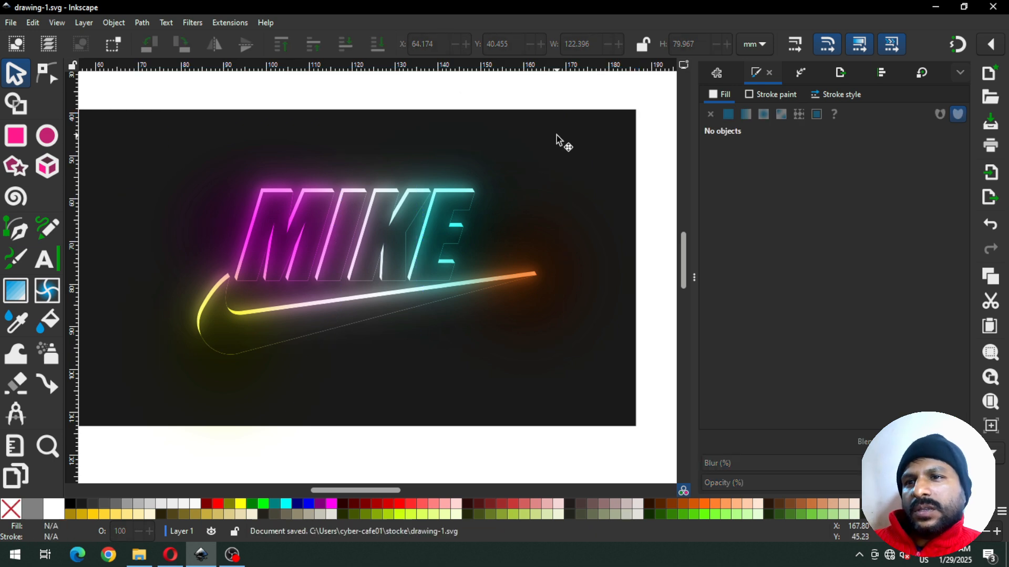
{"action": "key", "text": "ctrl+s"}
- Fill the dark background rectangle with a radial gradient and make its outer stop opaque black
{"action": "left_click", "coordinate": [589, 143]}
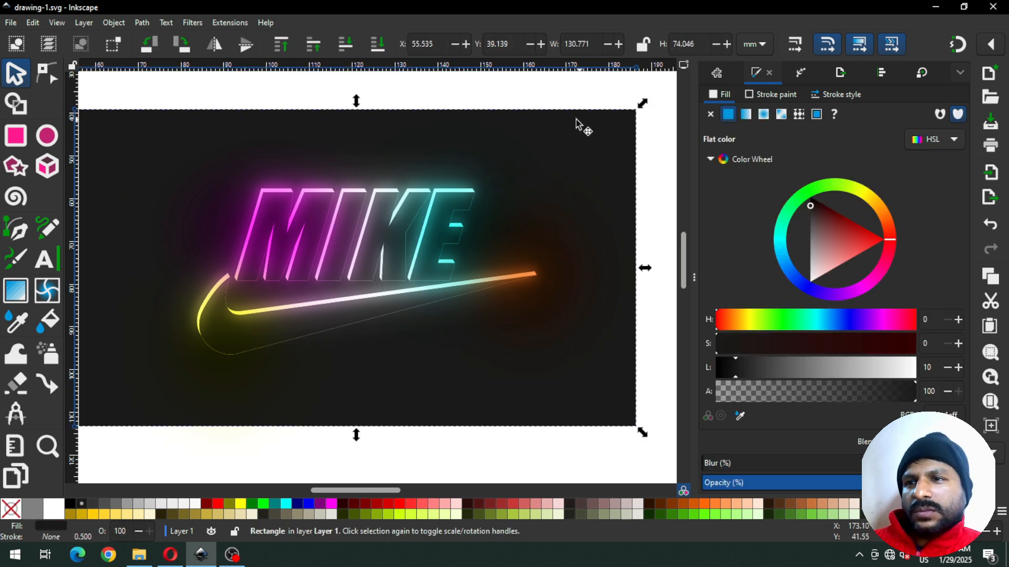
{"action": "left_click", "coordinate": [763, 115]}
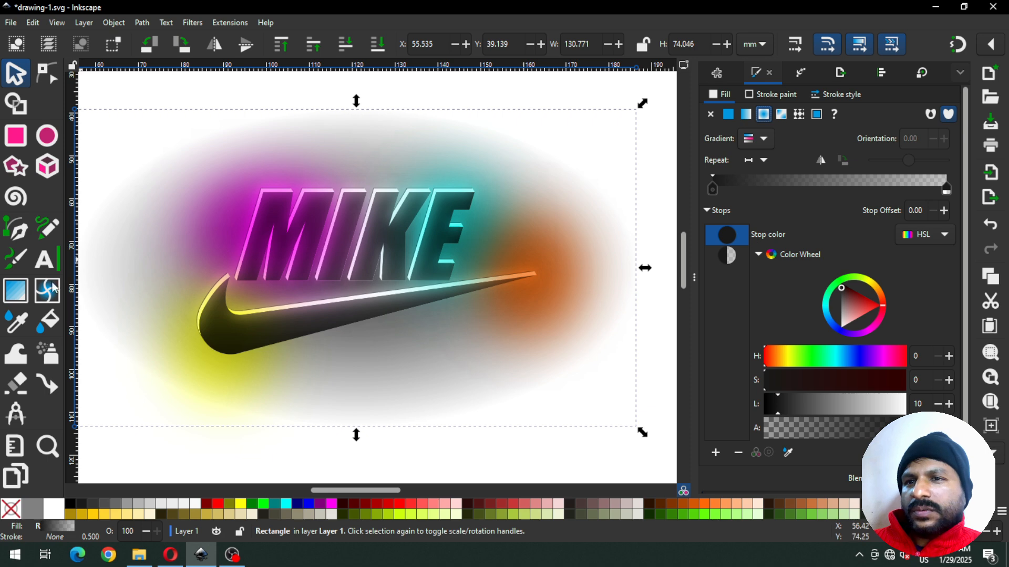
{"action": "left_click", "coordinate": [16, 292]}
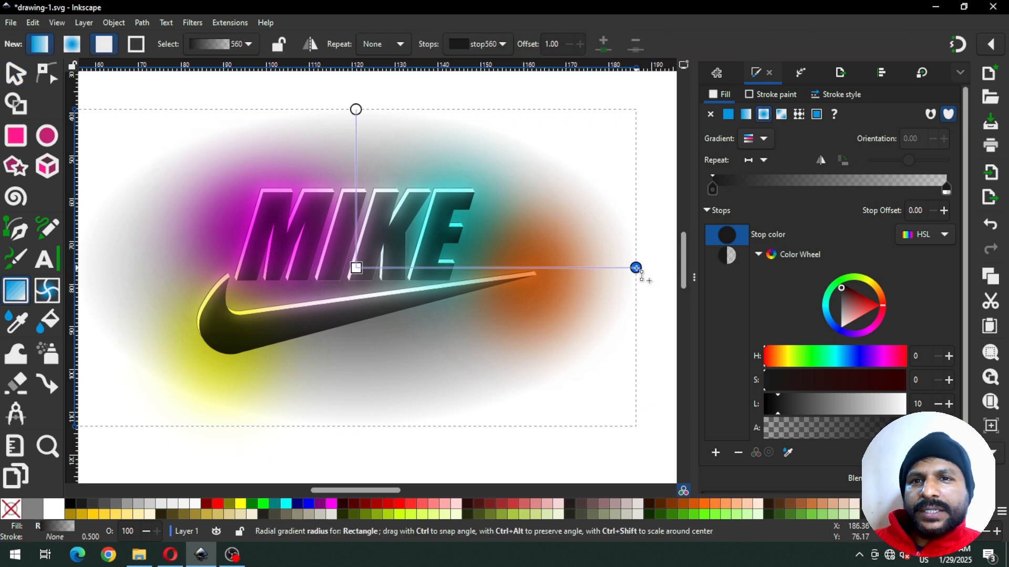
{"action": "left_click", "coordinate": [636, 268]}
{"action": "left_click_drag", "start_coordinate": [811, 434], "coordinate": [904, 428]}
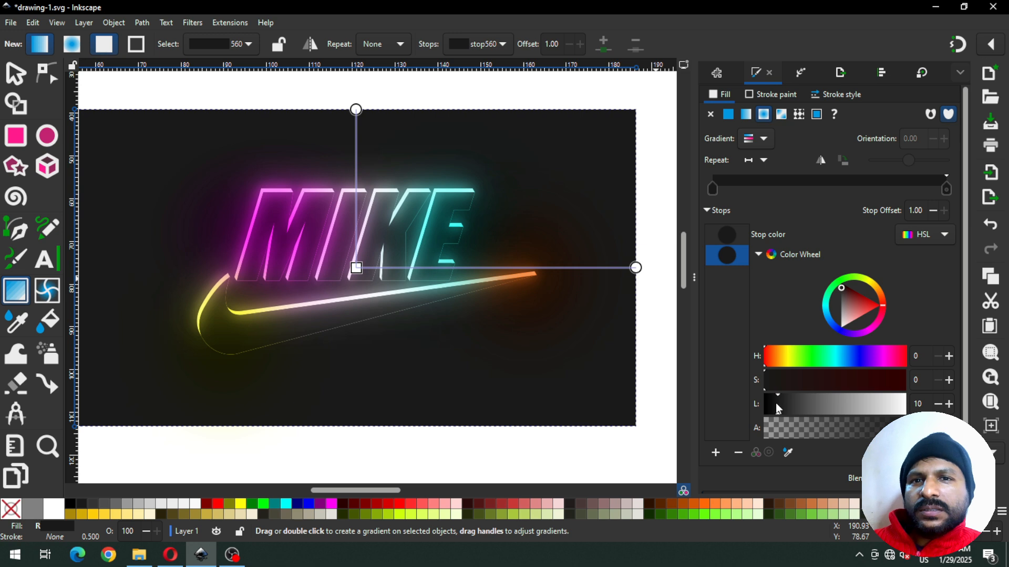
{"action": "left_click_drag", "start_coordinate": [779, 408], "coordinate": [764, 408]}
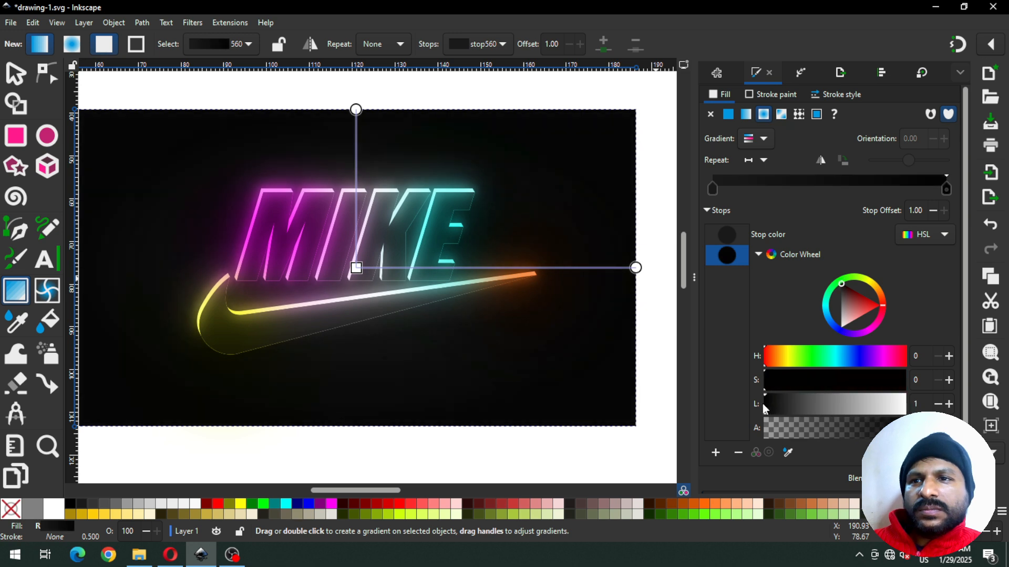
- Raise the background gradient's center stop to lightness 18 and stretch its vertical radius beyond the rectangle's upper edge
{"action": "left_click", "coordinate": [357, 269]}
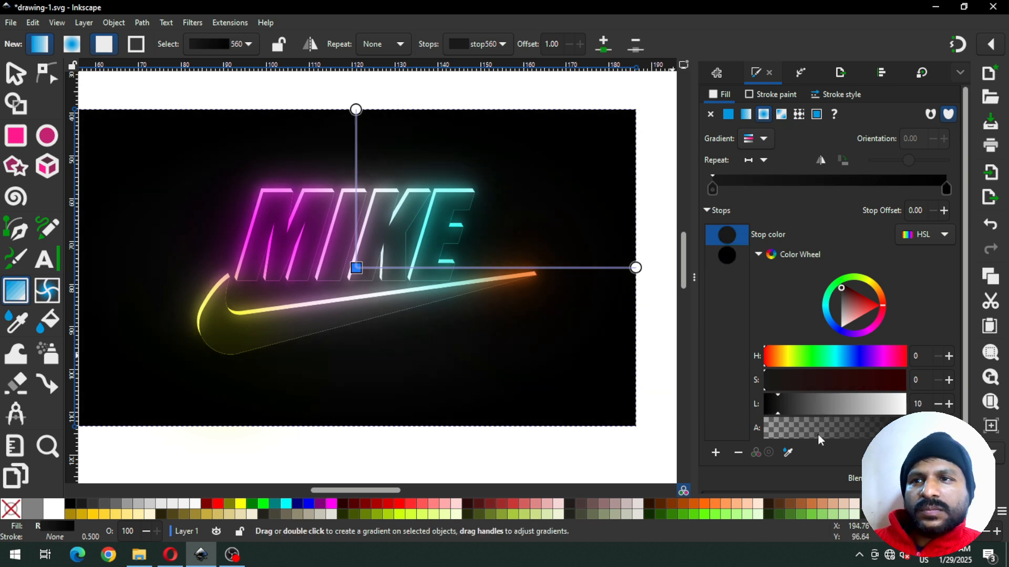
{"action": "left_click", "coordinate": [789, 401]}
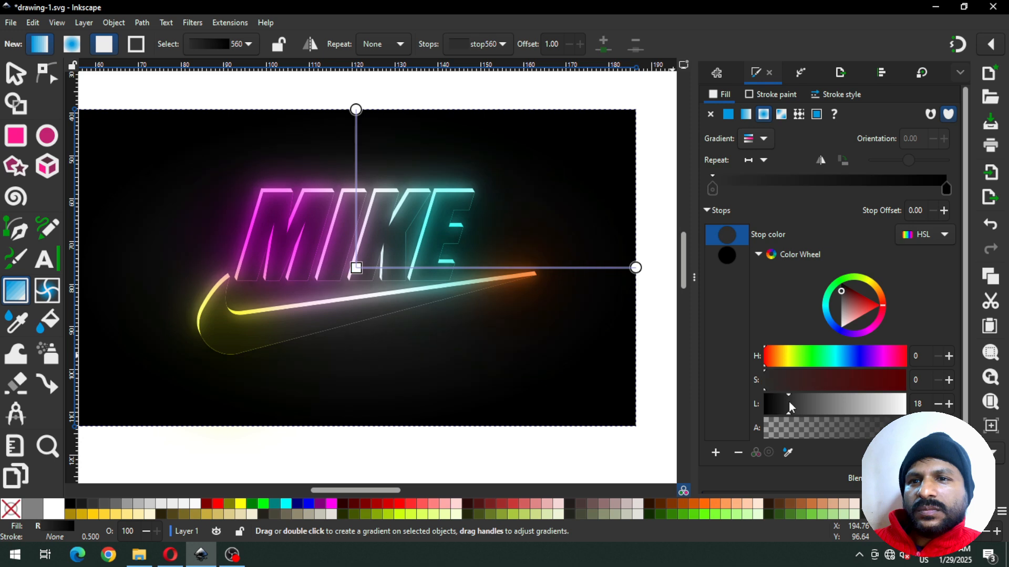
{"action": "left_click_drag", "start_coordinate": [361, 108], "coordinate": [360, 71]}
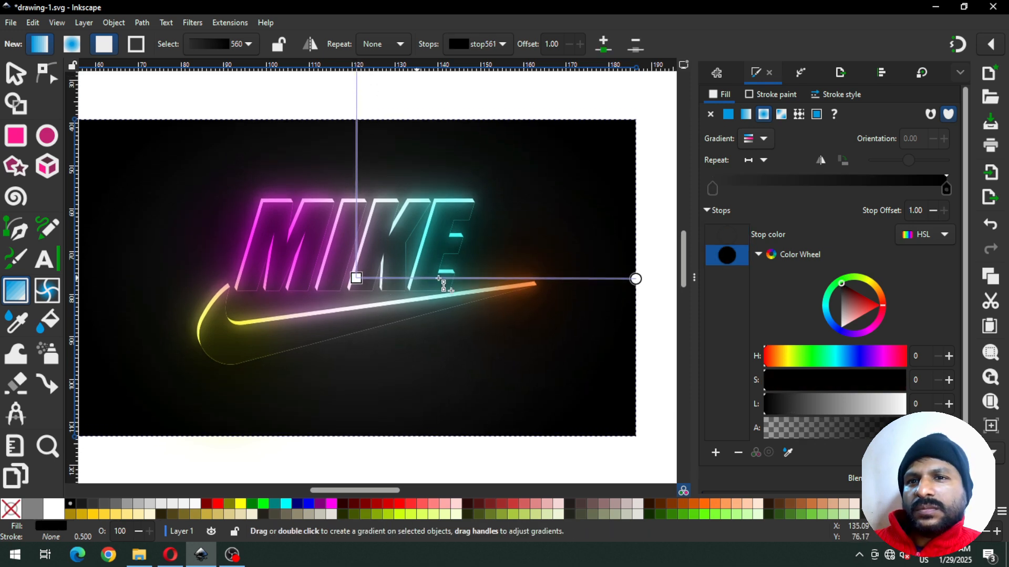
- Add a middle stop to the background's radial gradient, move it outward to offset 0.76, and save the document
{"action": "double_click", "coordinate": [466, 280]}
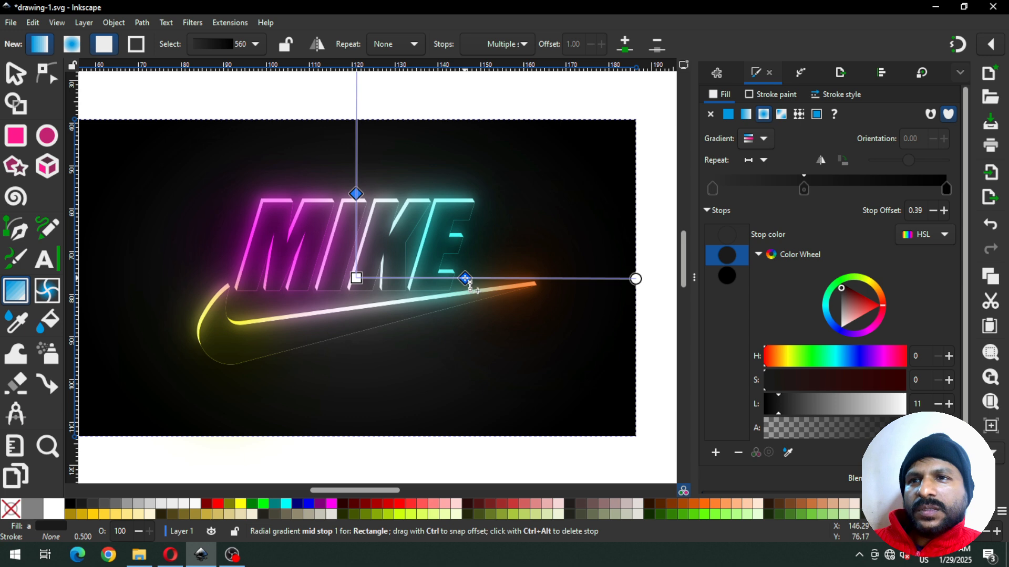
{"action": "left_click_drag", "start_coordinate": [469, 282], "coordinate": [569, 288]}
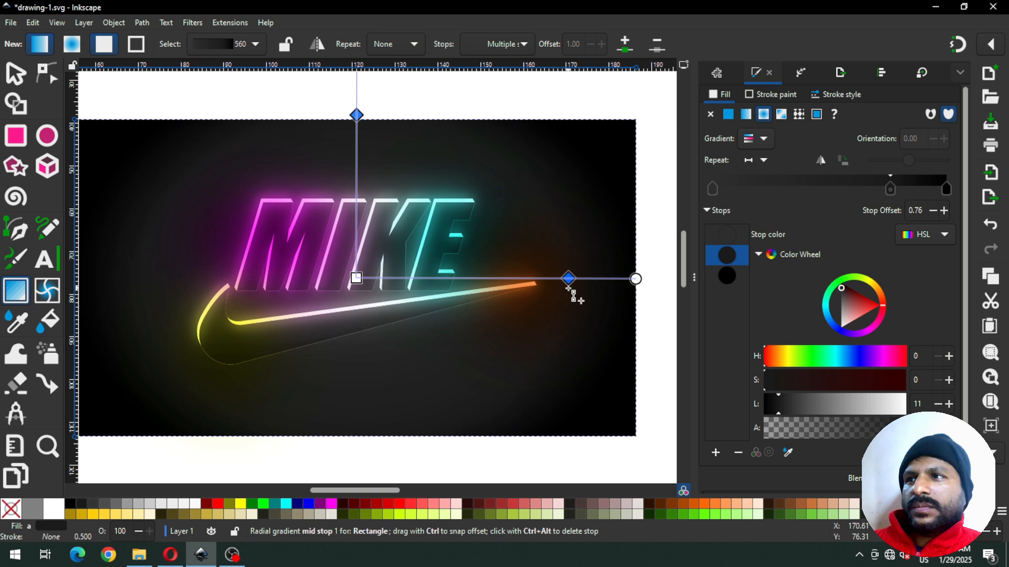
{"action": "left_click", "coordinate": [15, 76]}
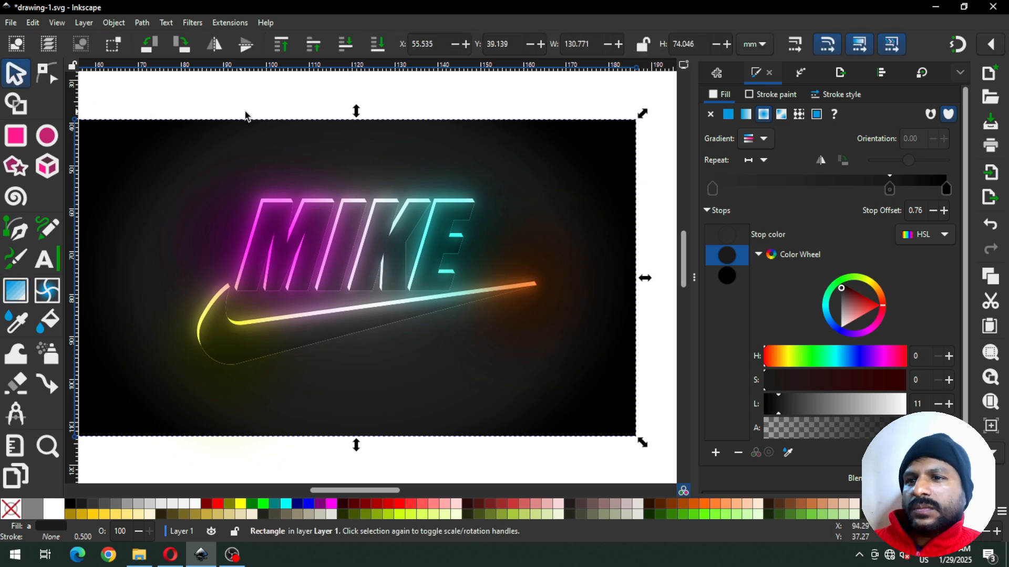
{"action": "key", "text": "Escape"}
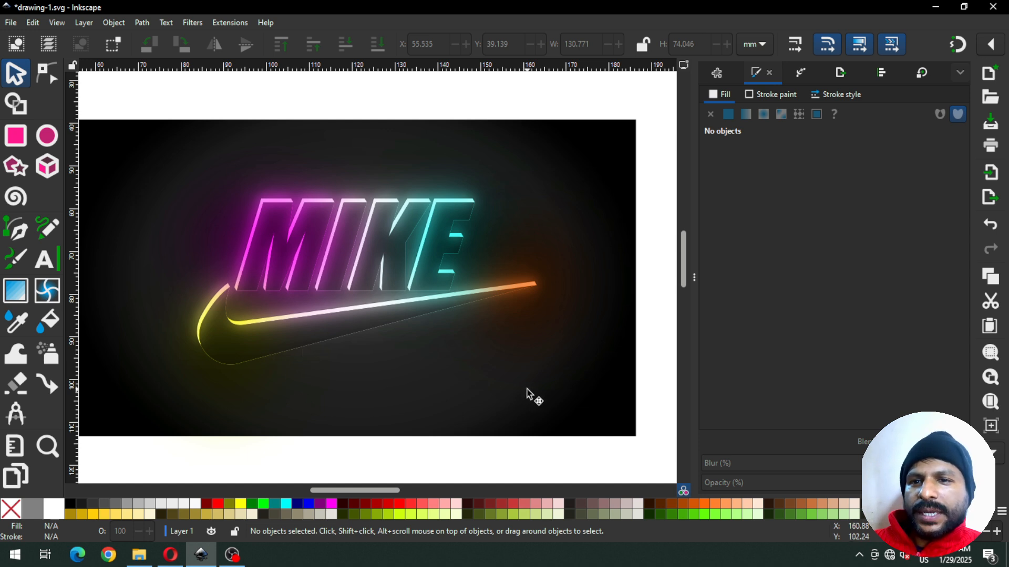
{"action": "key", "text": "ctrl+s"}
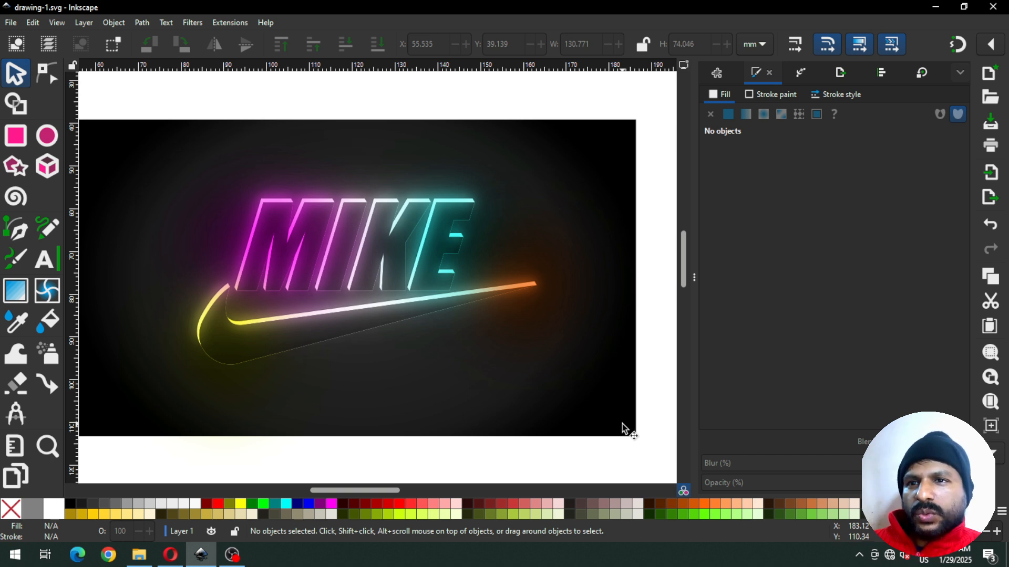
- Stretch the blurred yellow ellipse toward the swoosh's pointed tip to about 74.5 mm wide
{"action": "key", "text": "minus"}
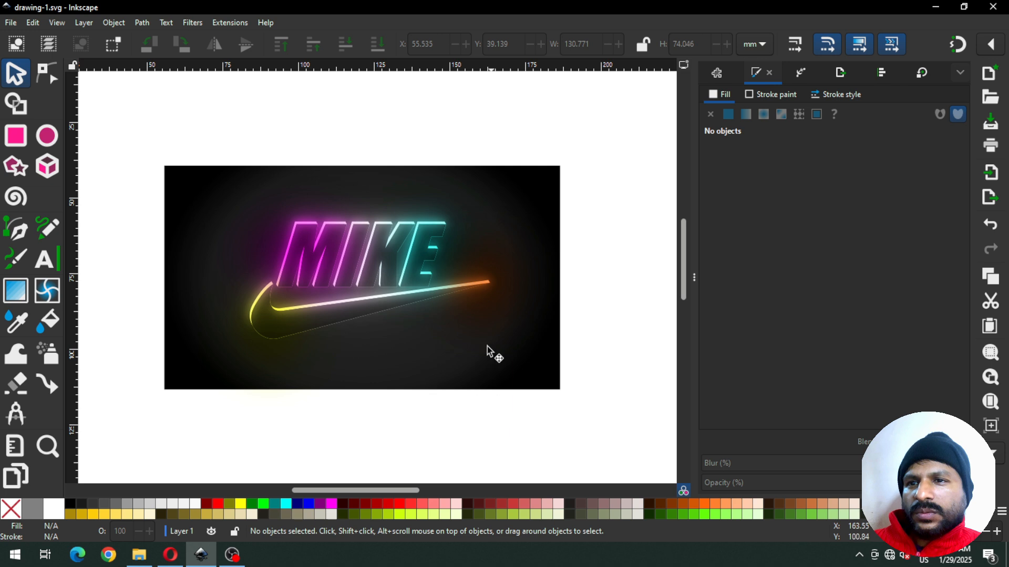
{"action": "key", "text": "z"}
{"action": "left_click_drag", "start_coordinate": [167, 154], "coordinate": [541, 390]}
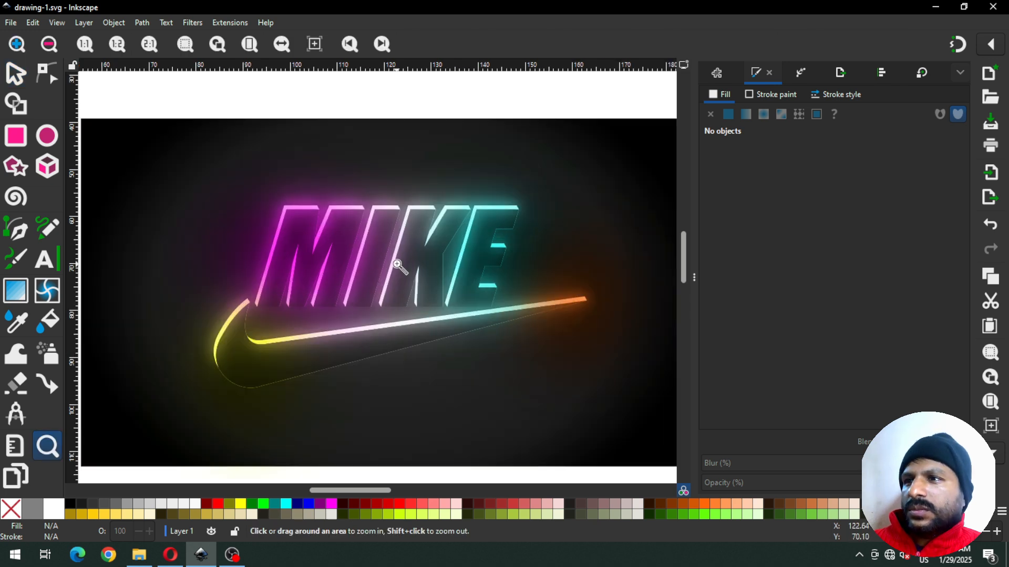
{"action": "left_click", "coordinate": [47, 137]}
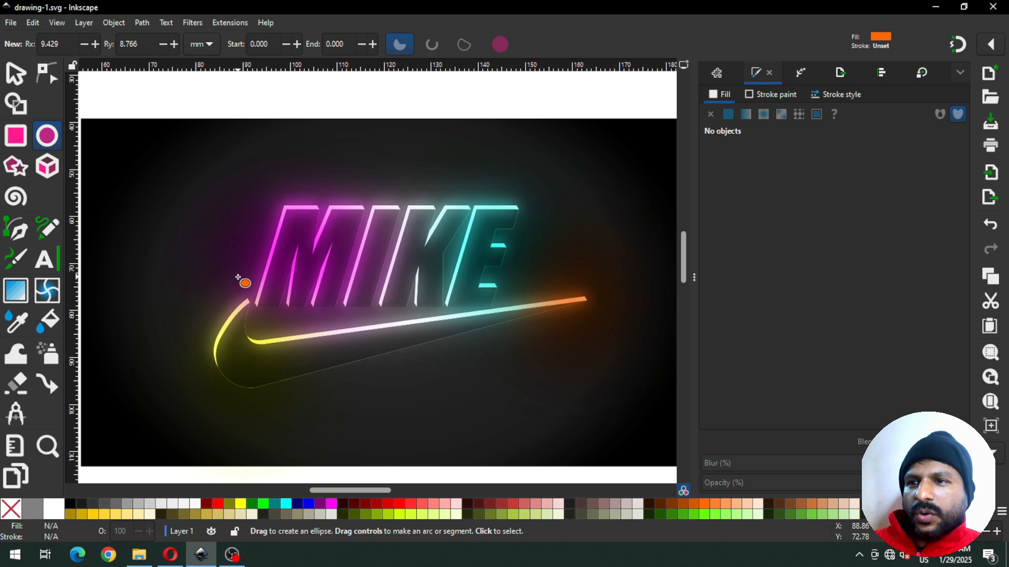
{"action": "left_click", "coordinate": [17, 74]}
{"action": "left_click", "coordinate": [292, 255]}
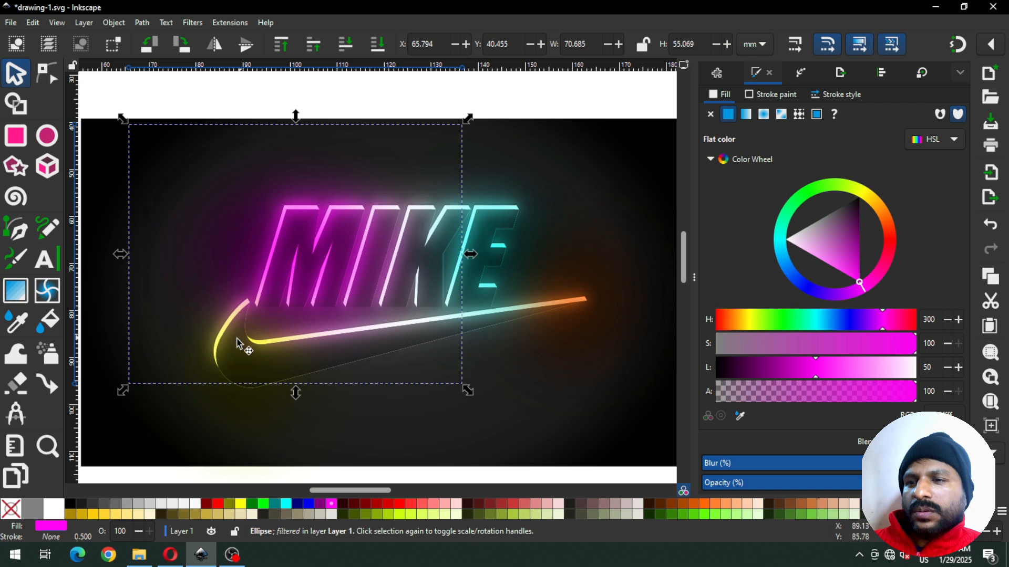
{"action": "left_click", "coordinate": [226, 353]}
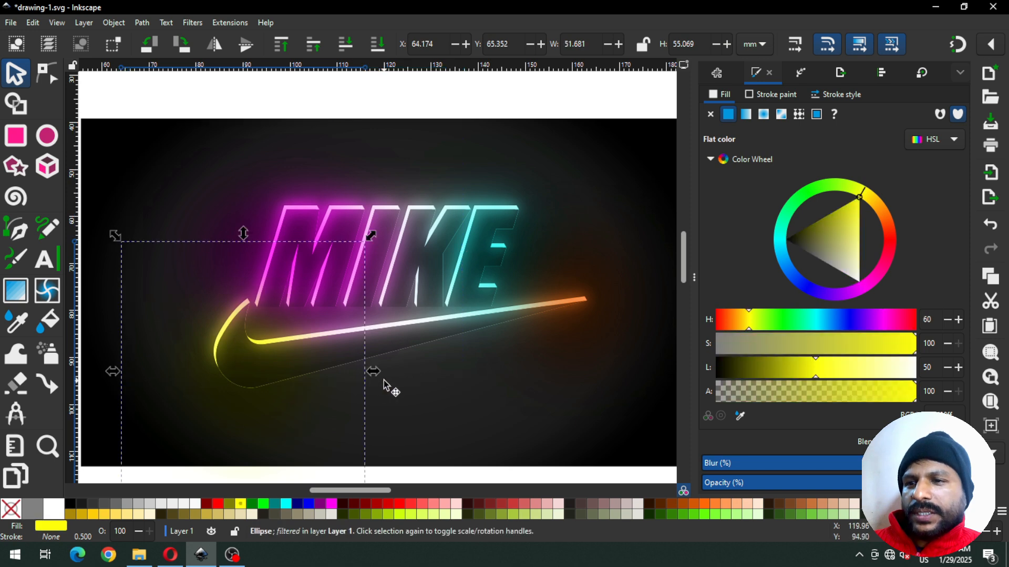
{"action": "left_click_drag", "start_coordinate": [374, 372], "coordinate": [479, 372]}
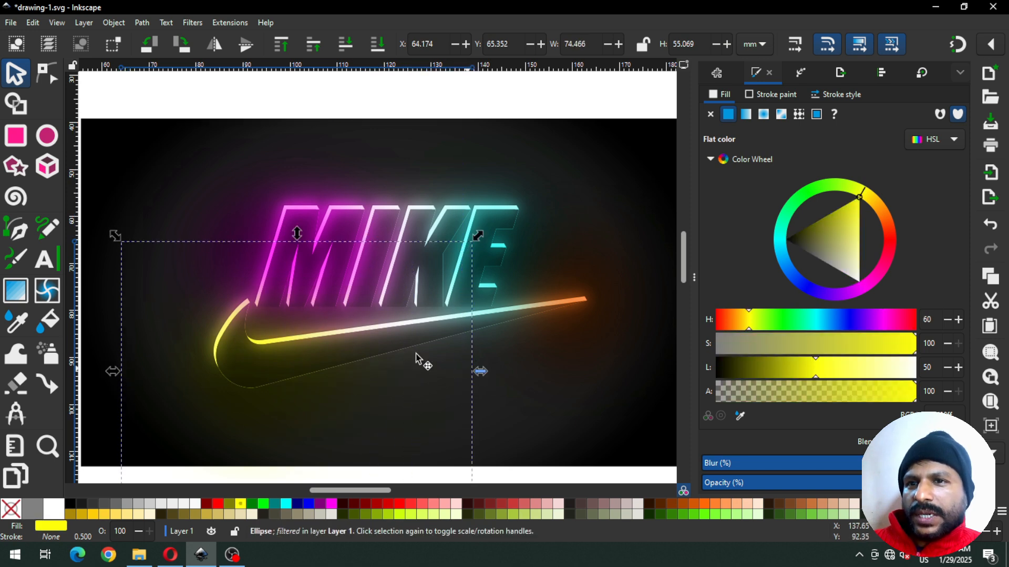
- Stretch the blurred cyan ellipse toward the letter M to about 68.6 mm wide
{"action": "left_click", "coordinate": [486, 208]}
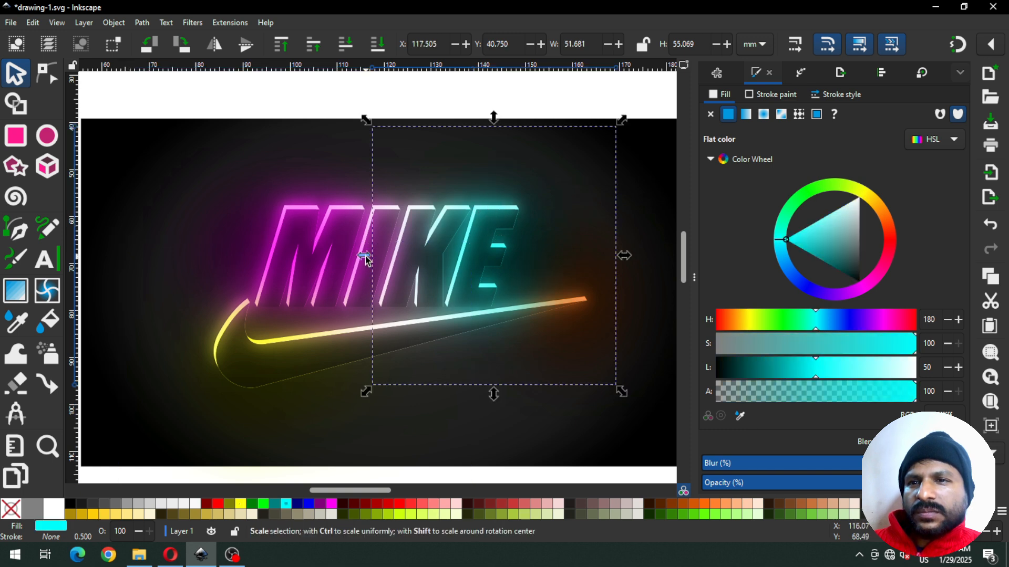
{"action": "left_click_drag", "start_coordinate": [365, 258], "coordinate": [287, 257]}
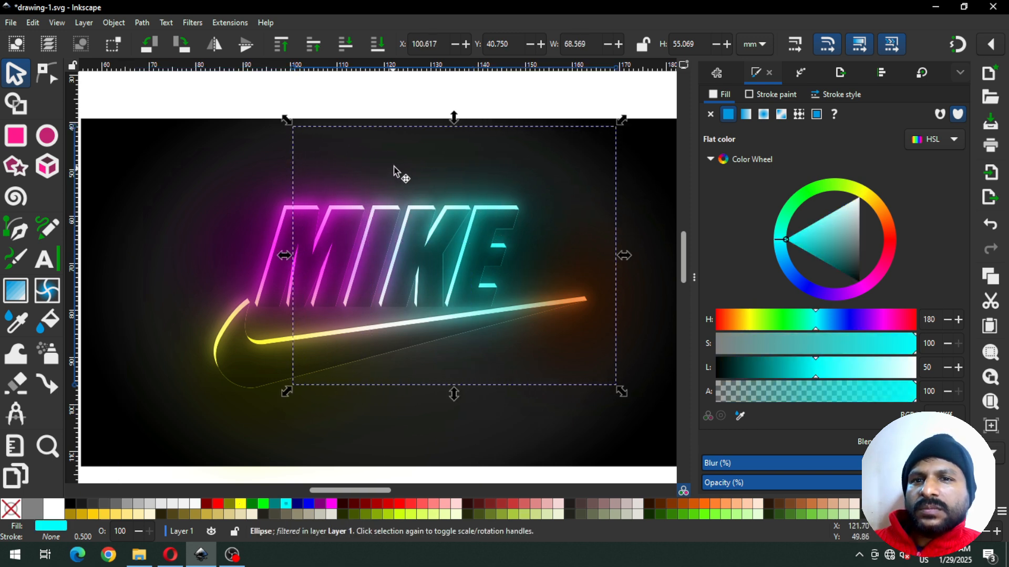
{"action": "left_click", "coordinate": [430, 99]}
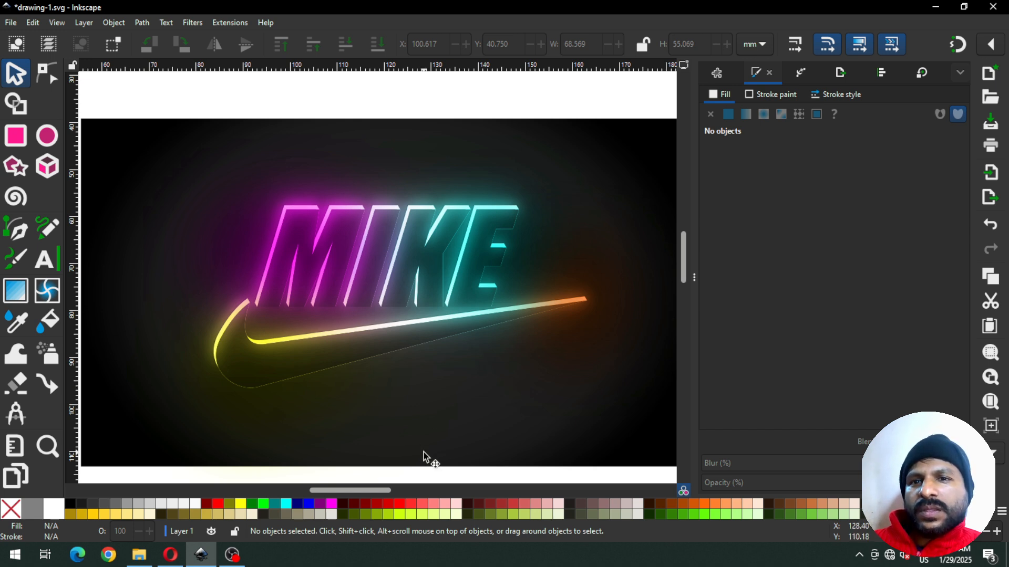
- Hide the docked dialogs, frame the finished glowing logo in the canvas, and save the document
{"action": "key", "text": "z"}
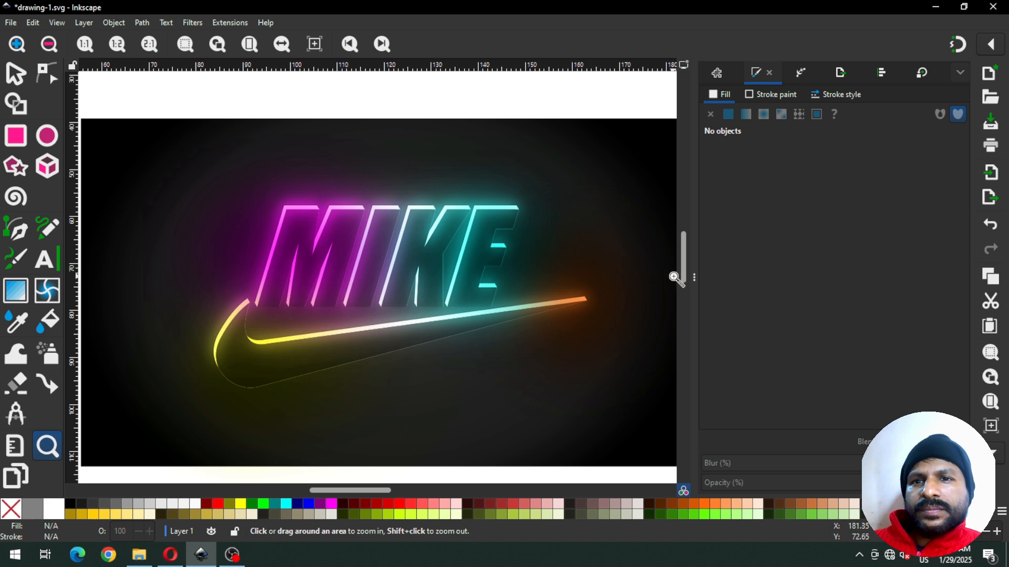
{"action": "left_click", "coordinate": [692, 281]}
{"action": "left_click_drag", "start_coordinate": [296, 163], "coordinate": [773, 411]}
{"action": "key", "text": "ctrl+s"}
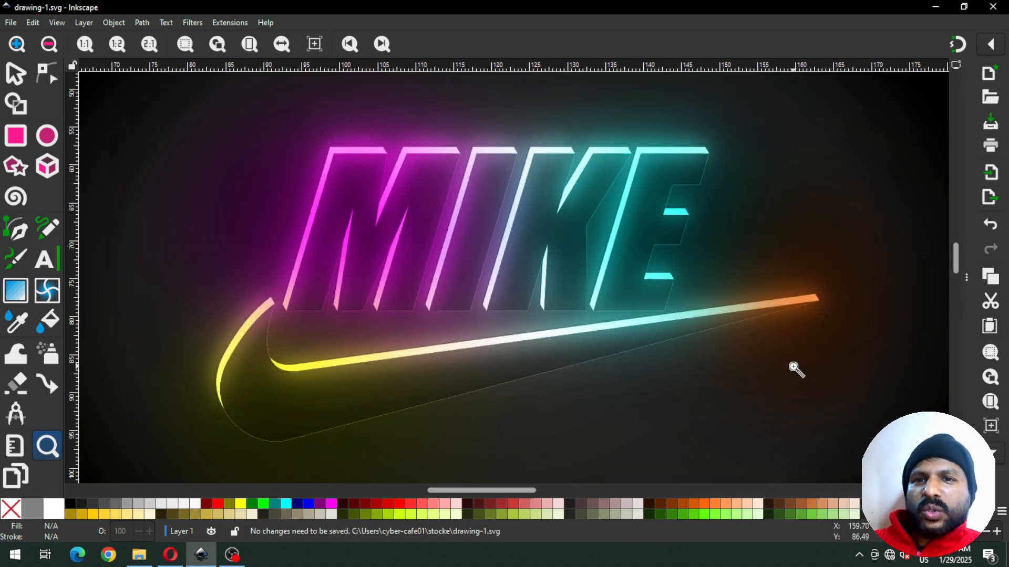